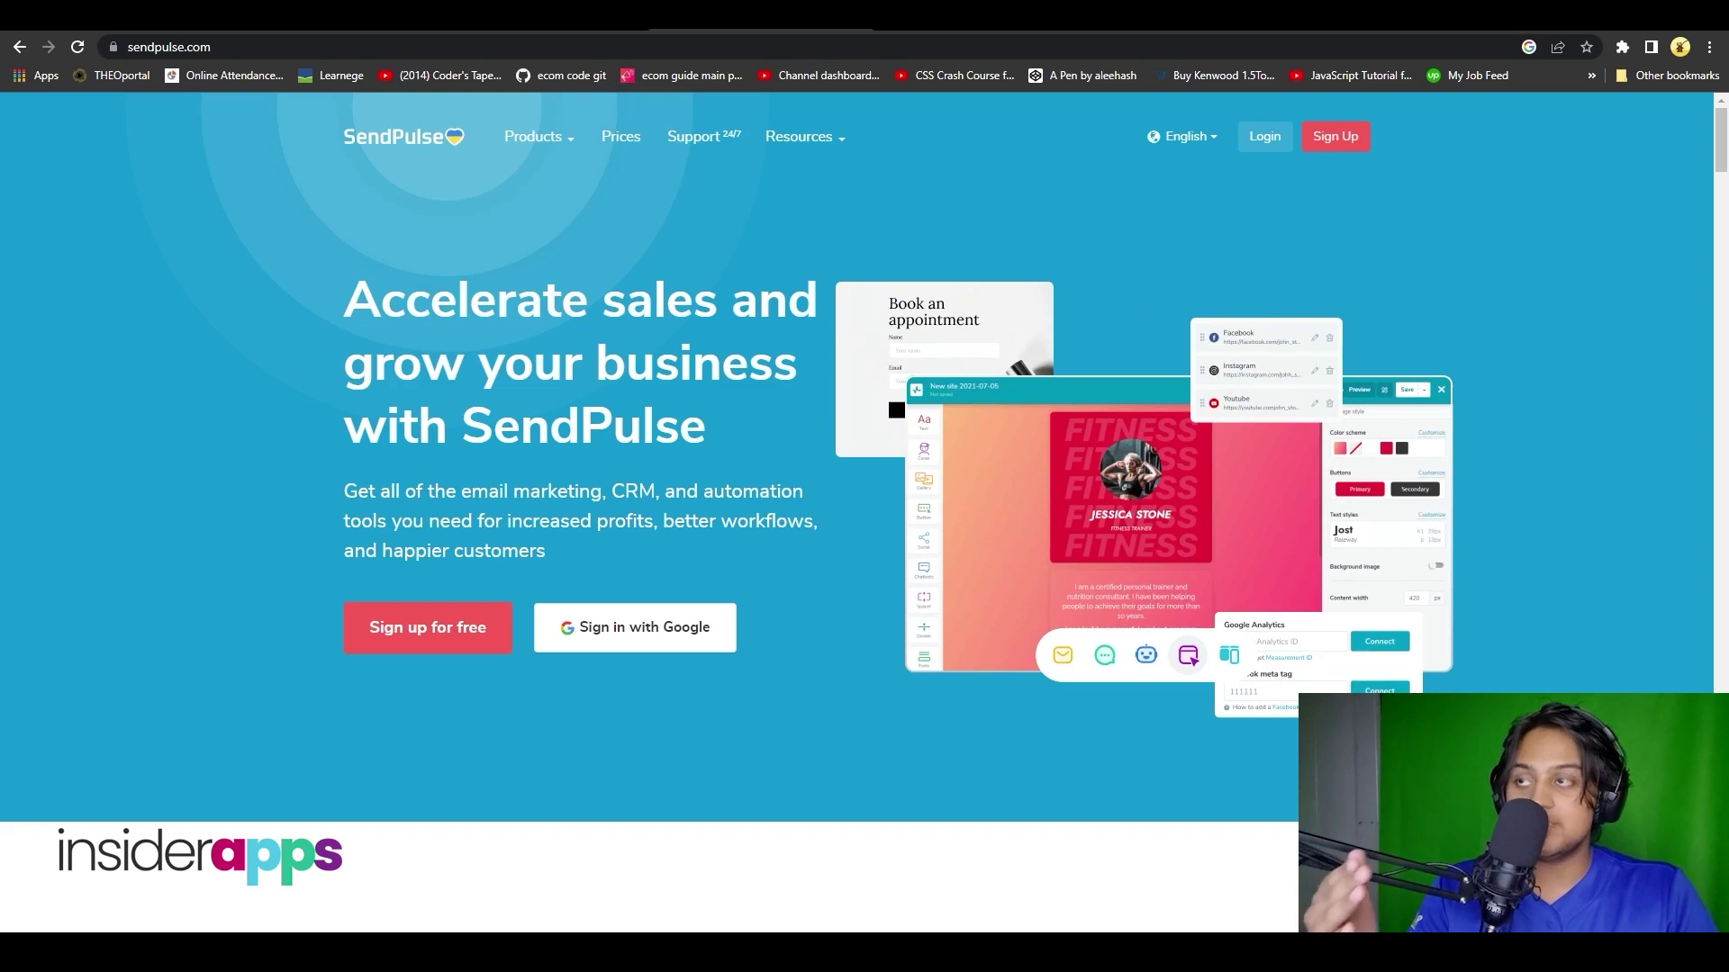
- Scroll up and down the sendpulse.com homepage to look over its features
scroll(1282, 326, "down", 8)
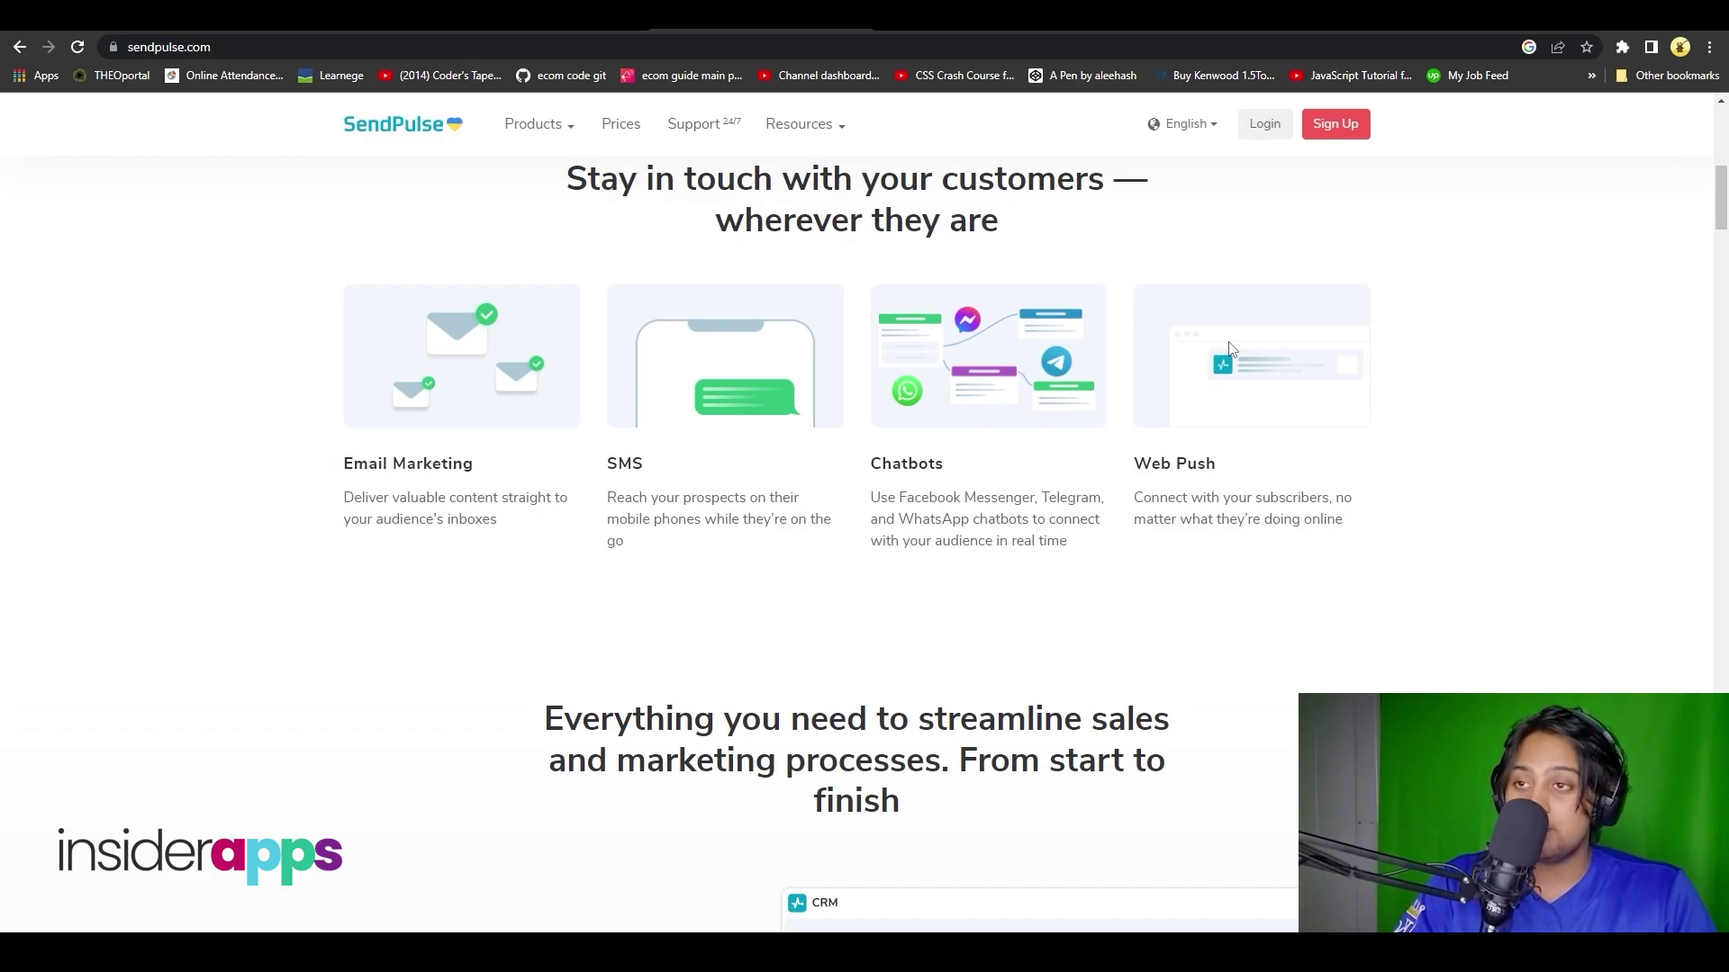
scroll(1231, 348, "down", 10)
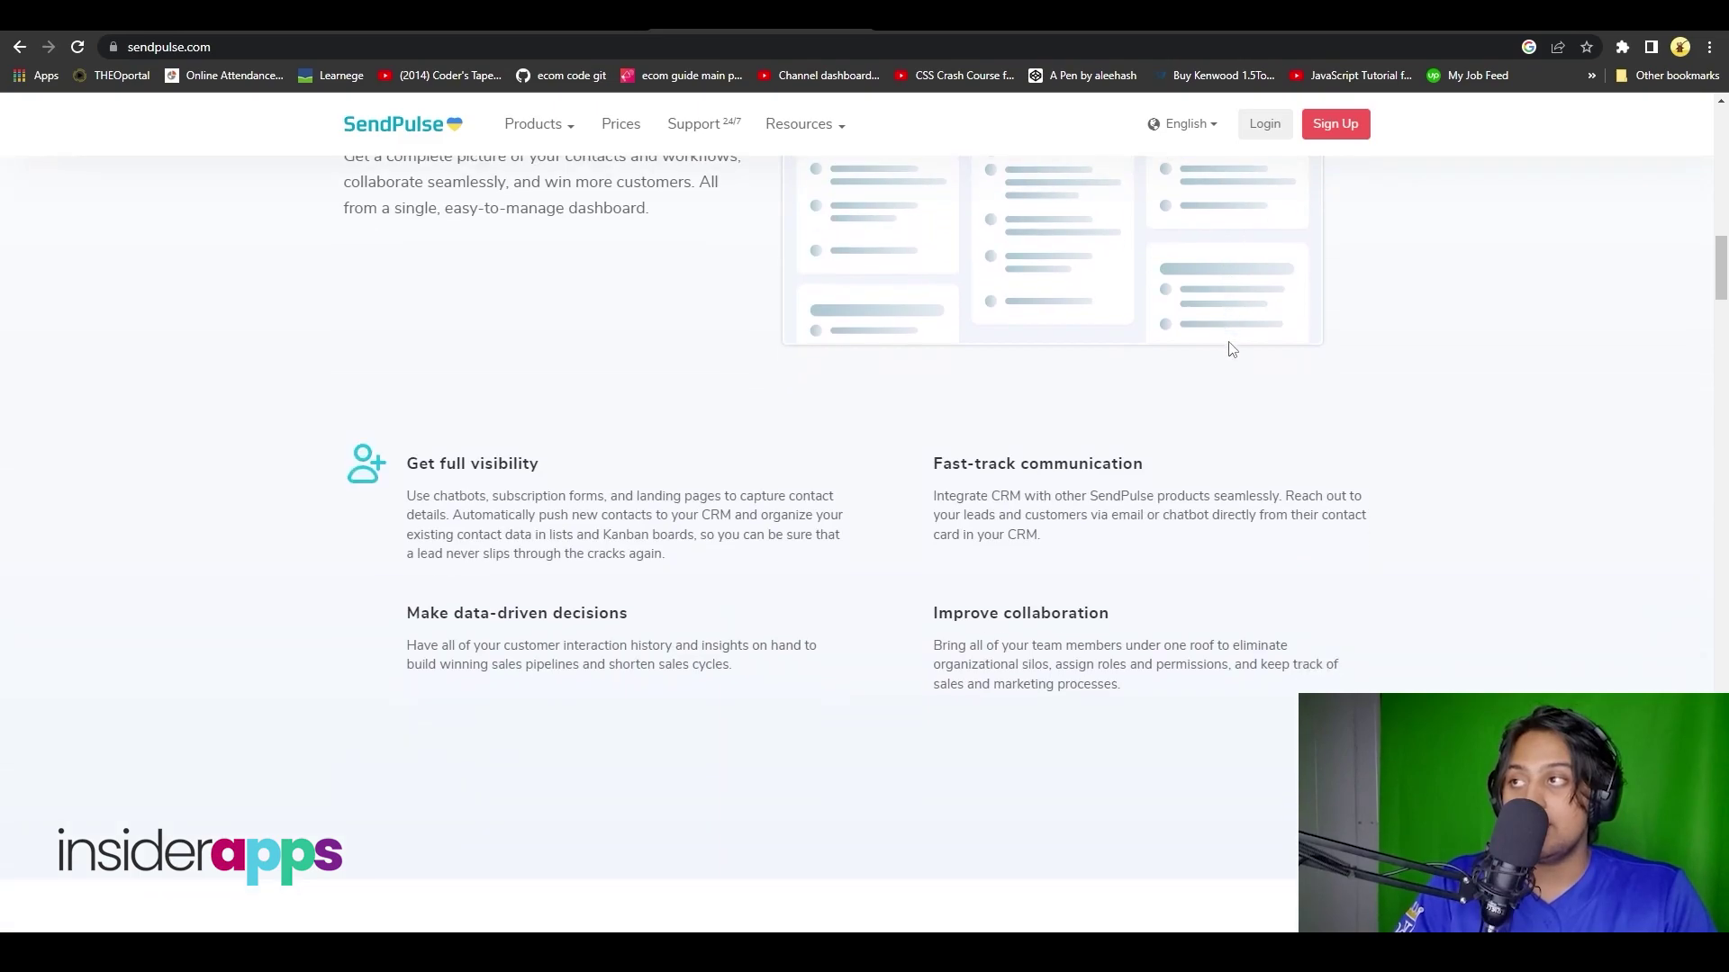
scroll(1231, 348, "up", 3)
scroll(1231, 348, "down", 5)
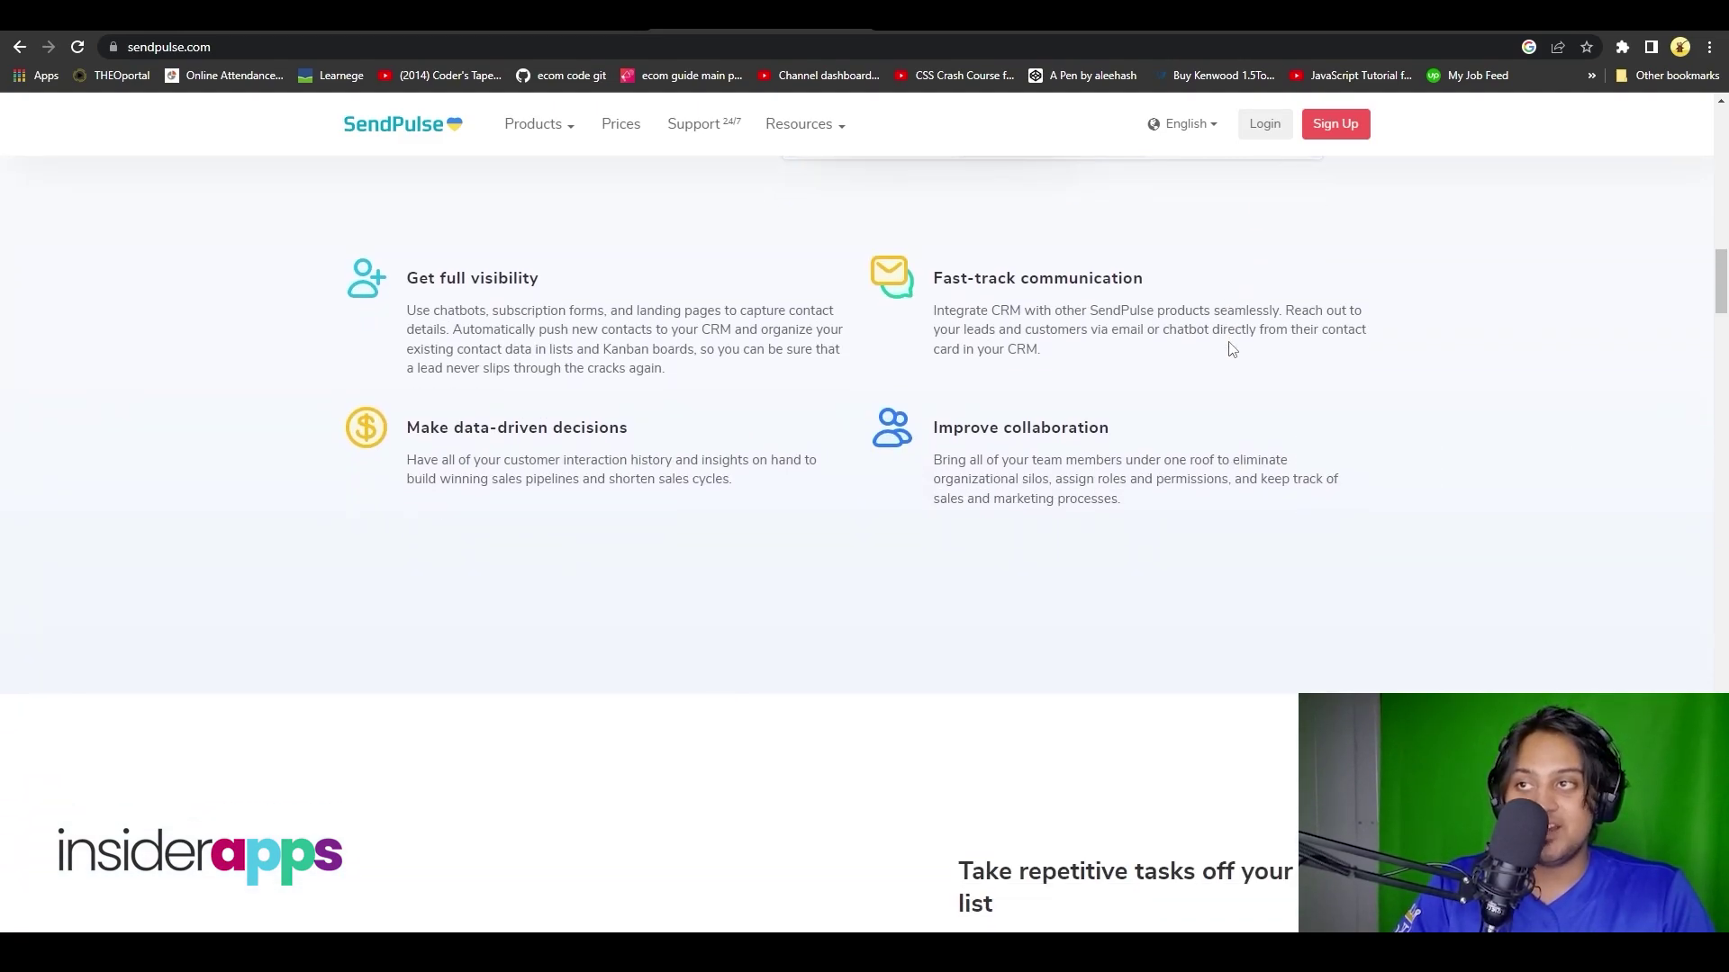
scroll(1231, 349, "down", 15)
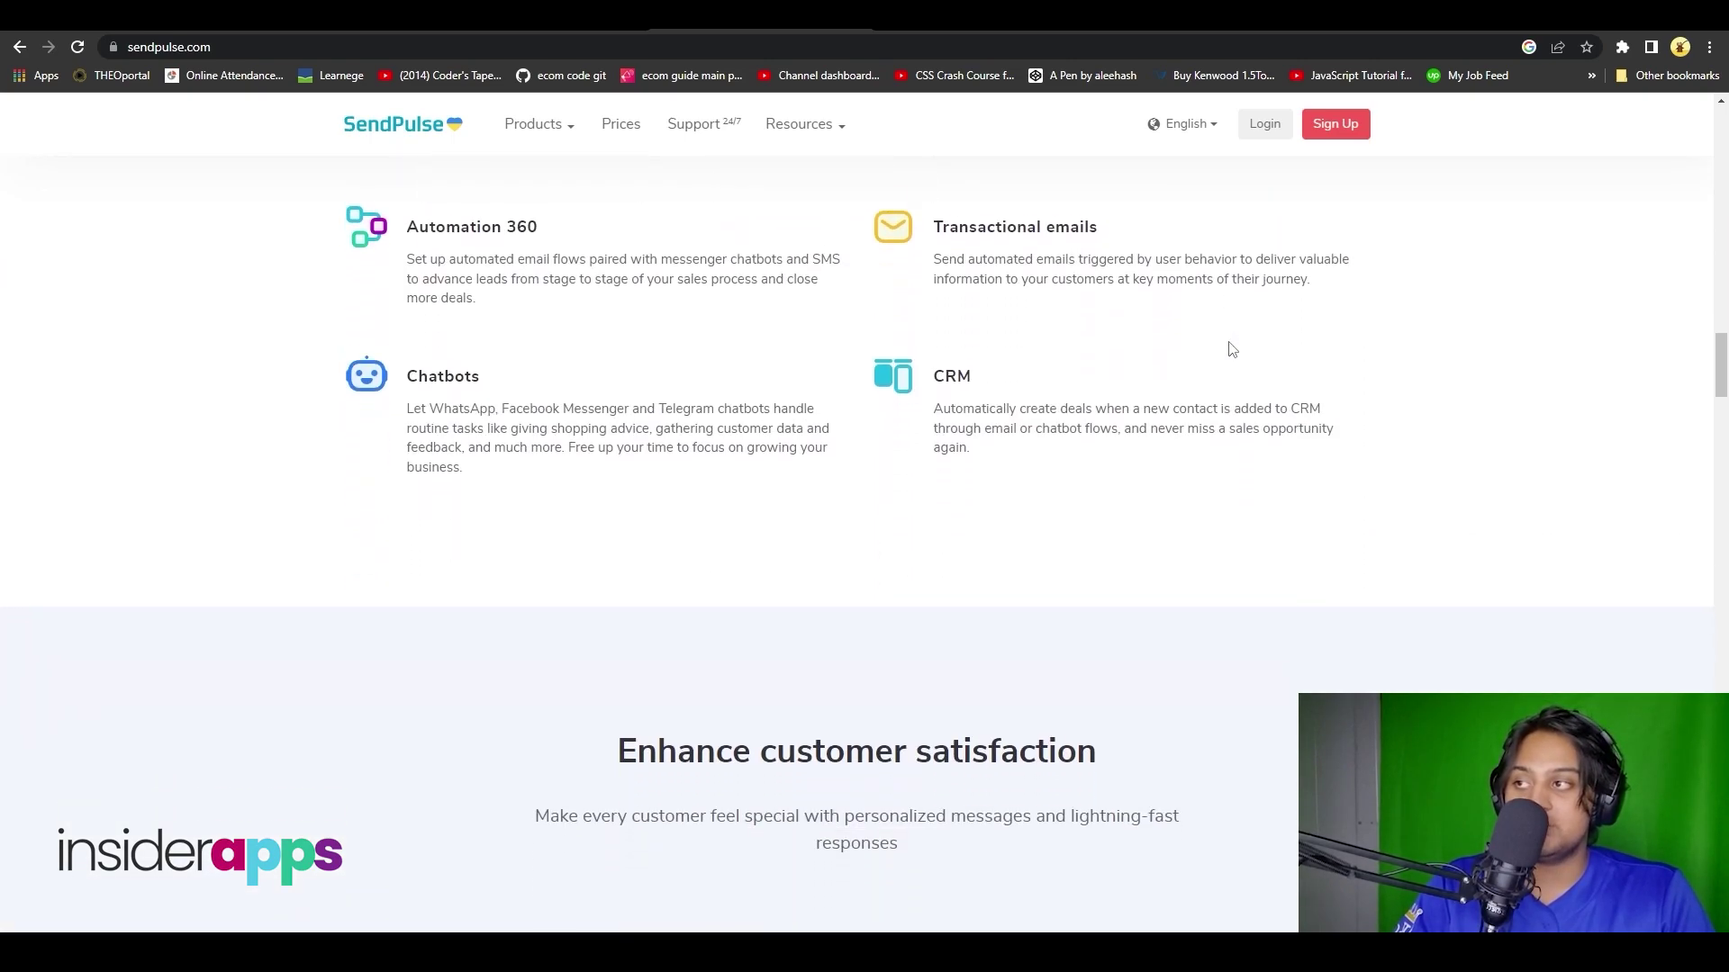
scroll(1231, 348, "up", 2)
scroll(1231, 349, "up", 5)
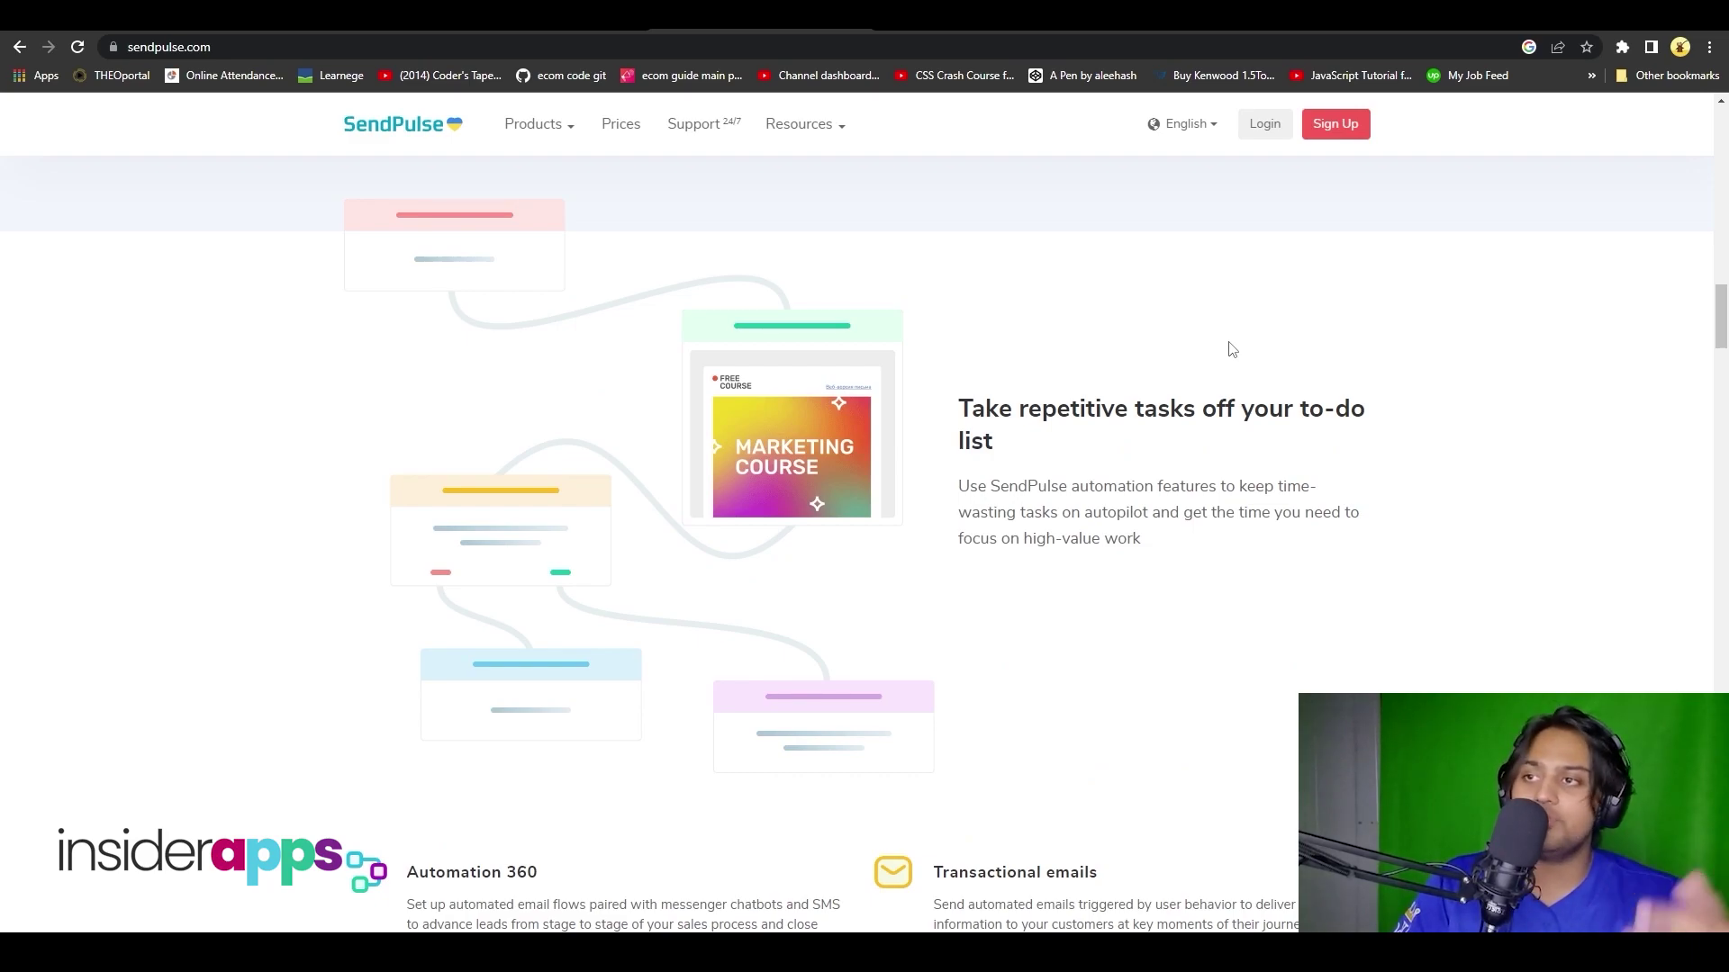
scroll(1232, 348, "up", 20)
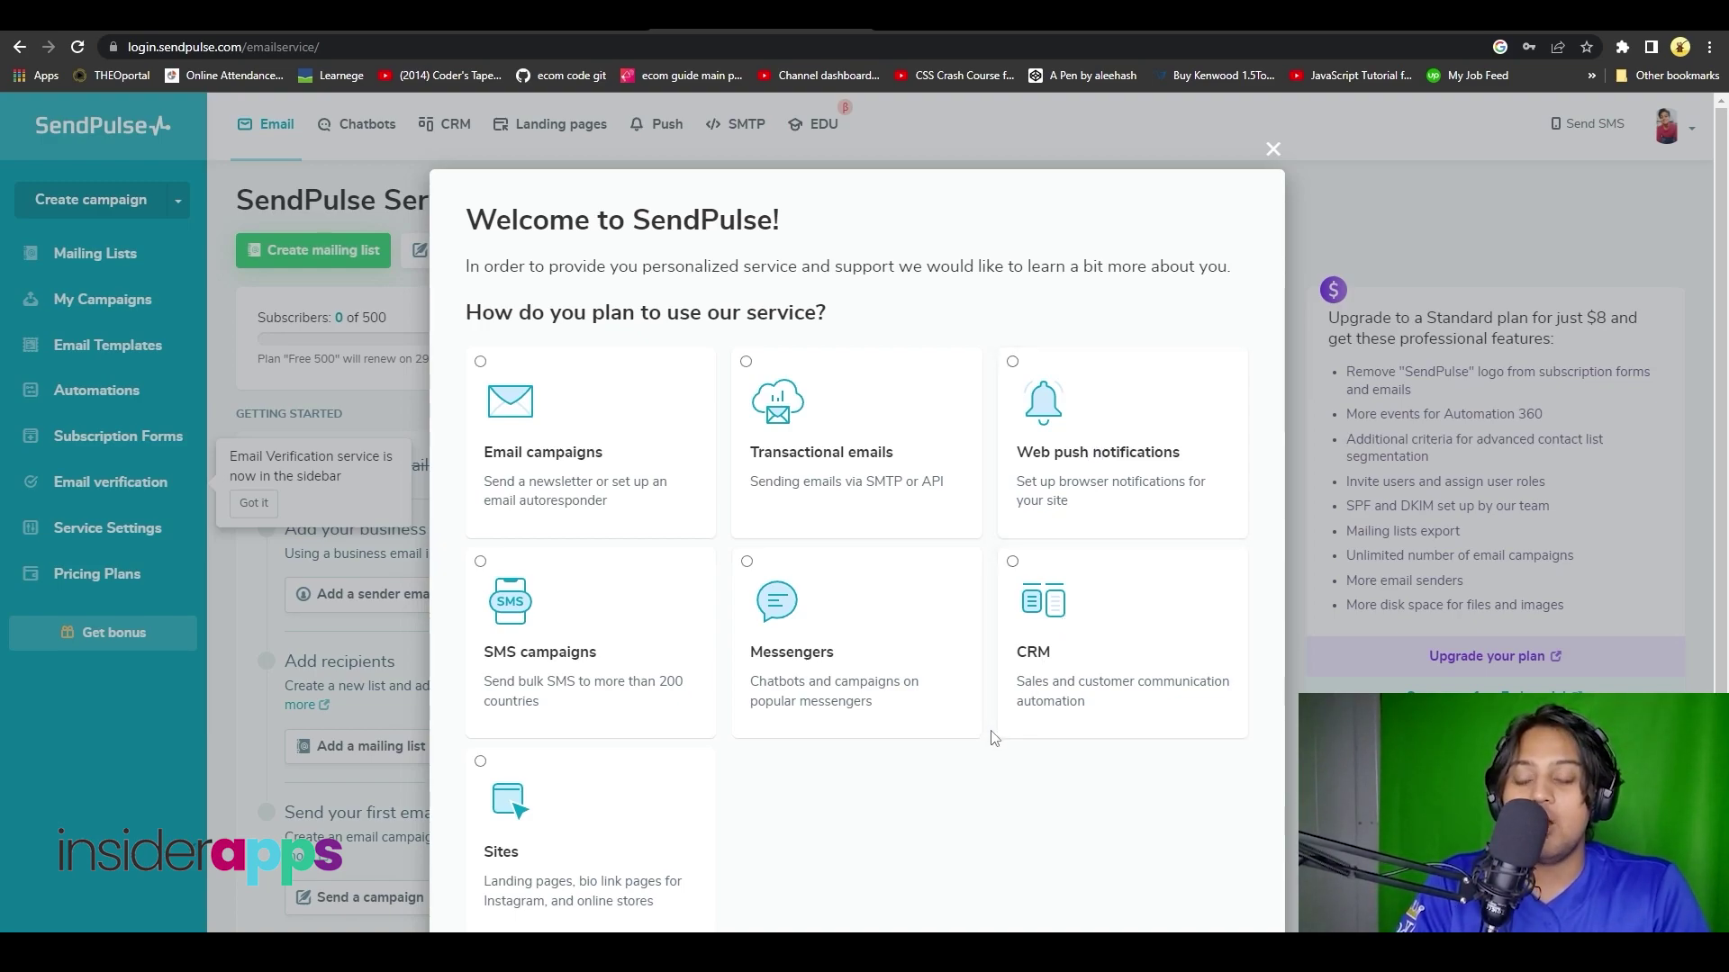
- Answer the survey: Email campaigns, no prior bulk email, 500 - 10 000 subscribers, then create a mailing list
left_click(660, 474)
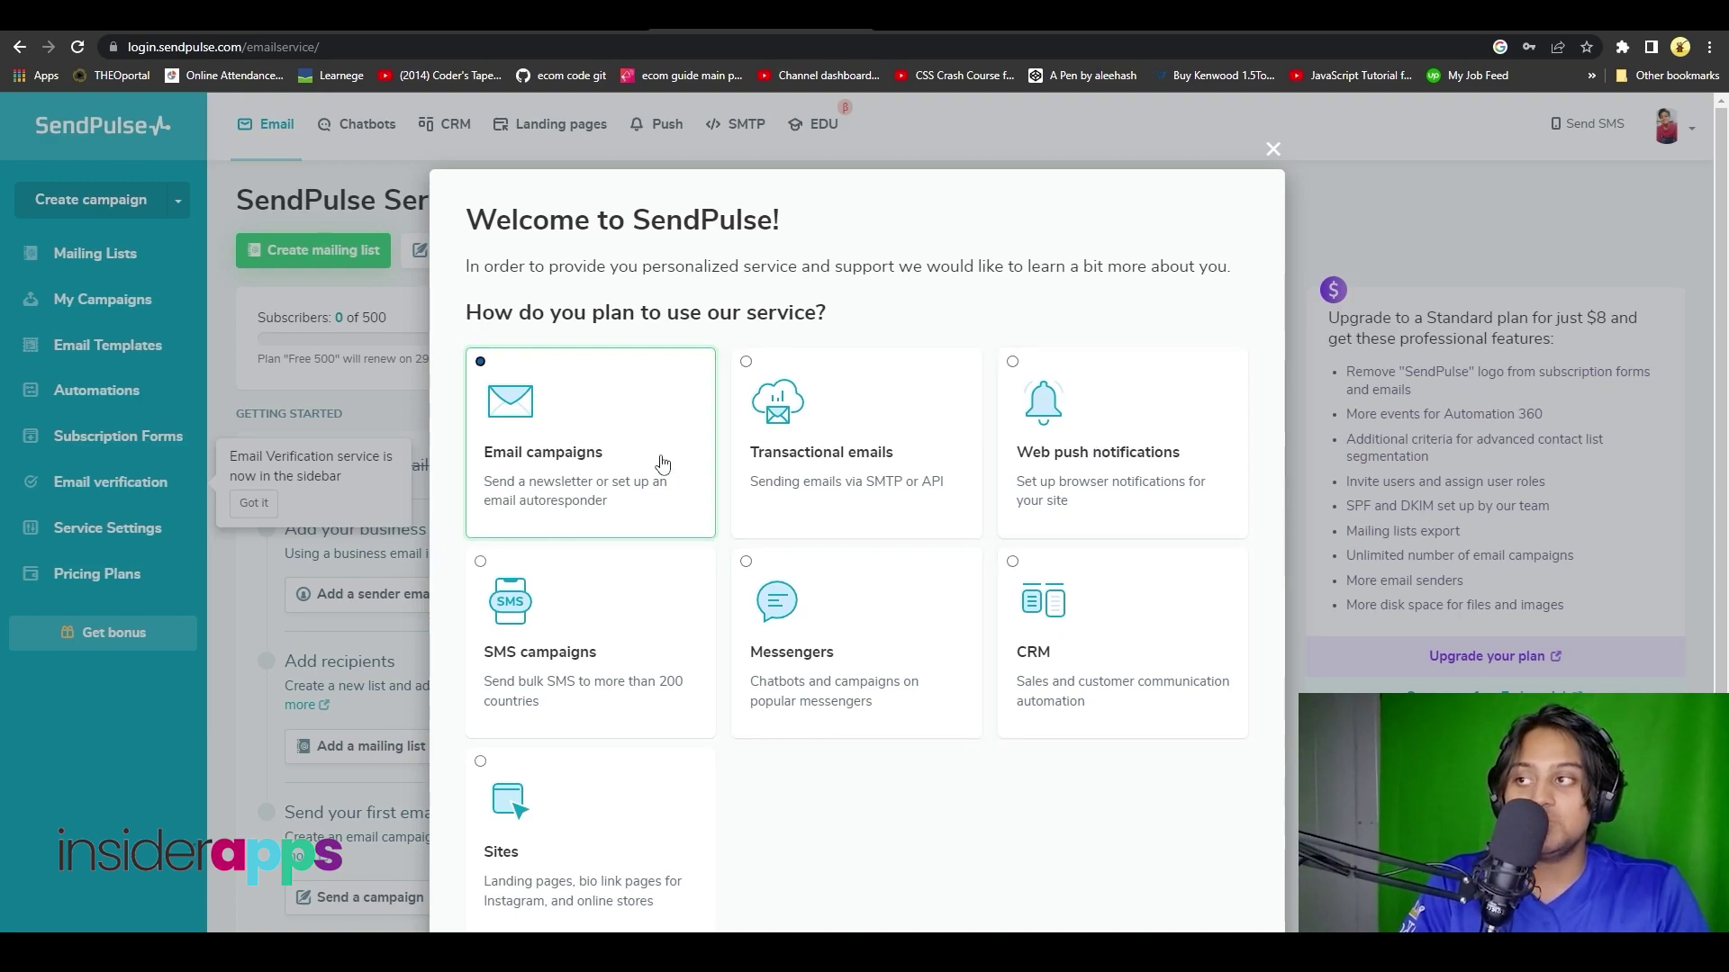
left_click(804, 306)
left_click(813, 304)
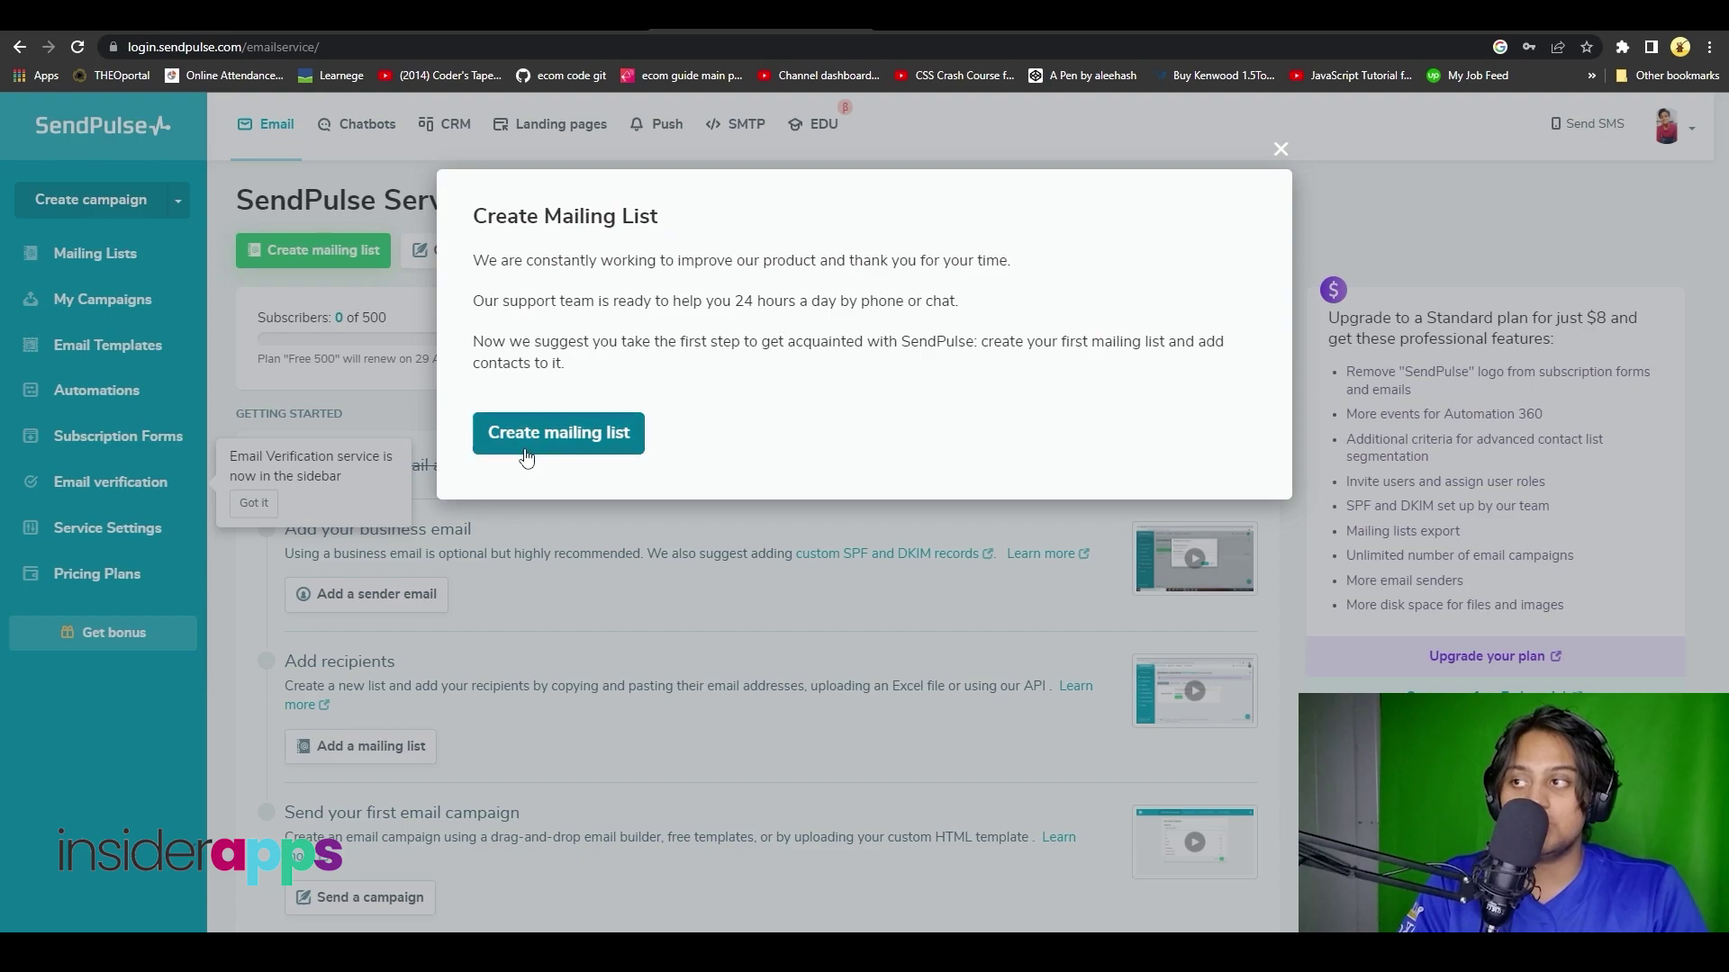
left_click(526, 450)
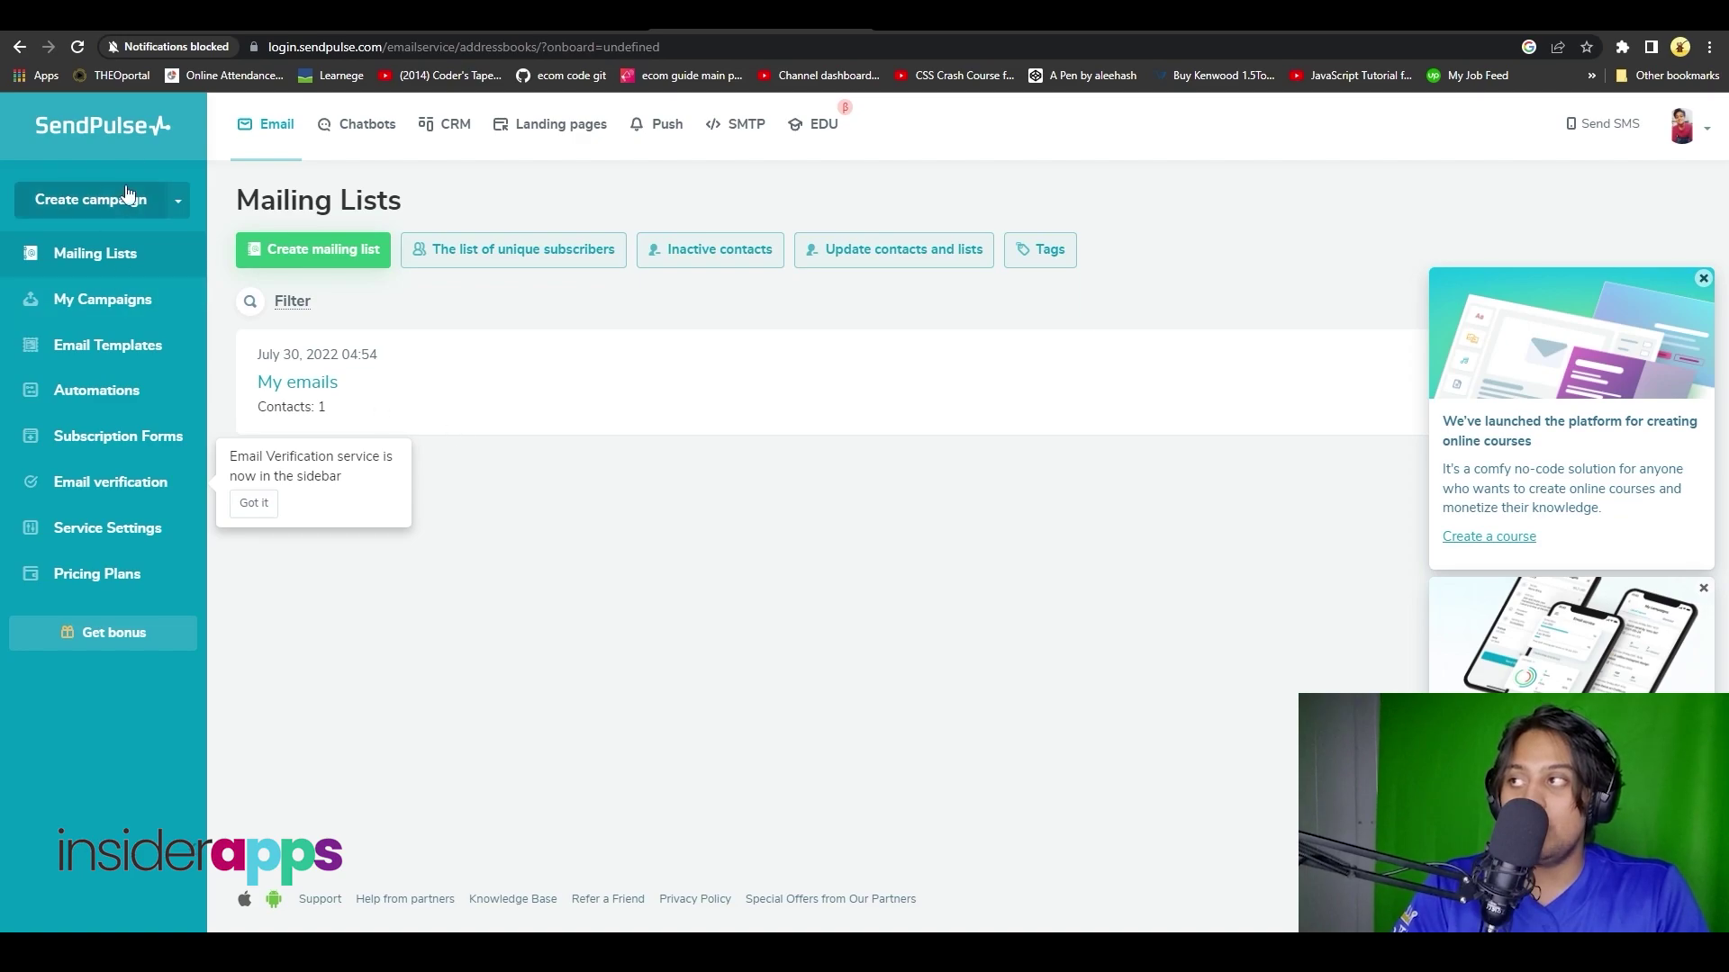
- Return to the email service dashboard via the SendPulse logo and start a new mailing list
left_click(115, 126)
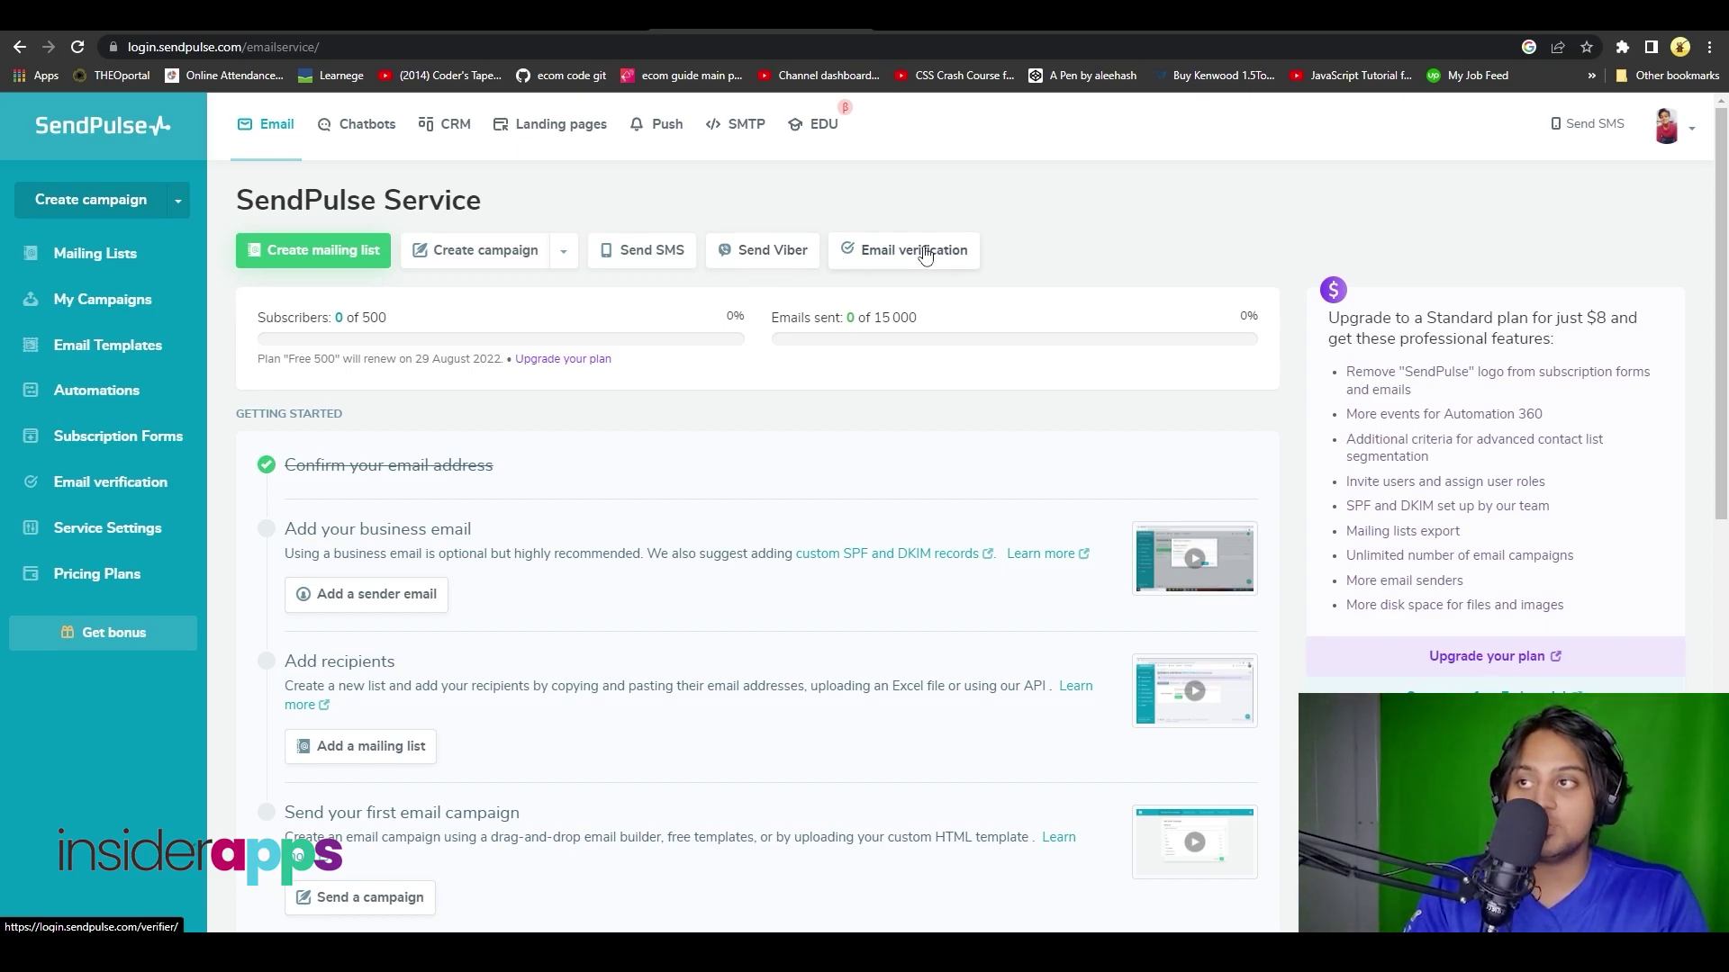
left_click(357, 247)
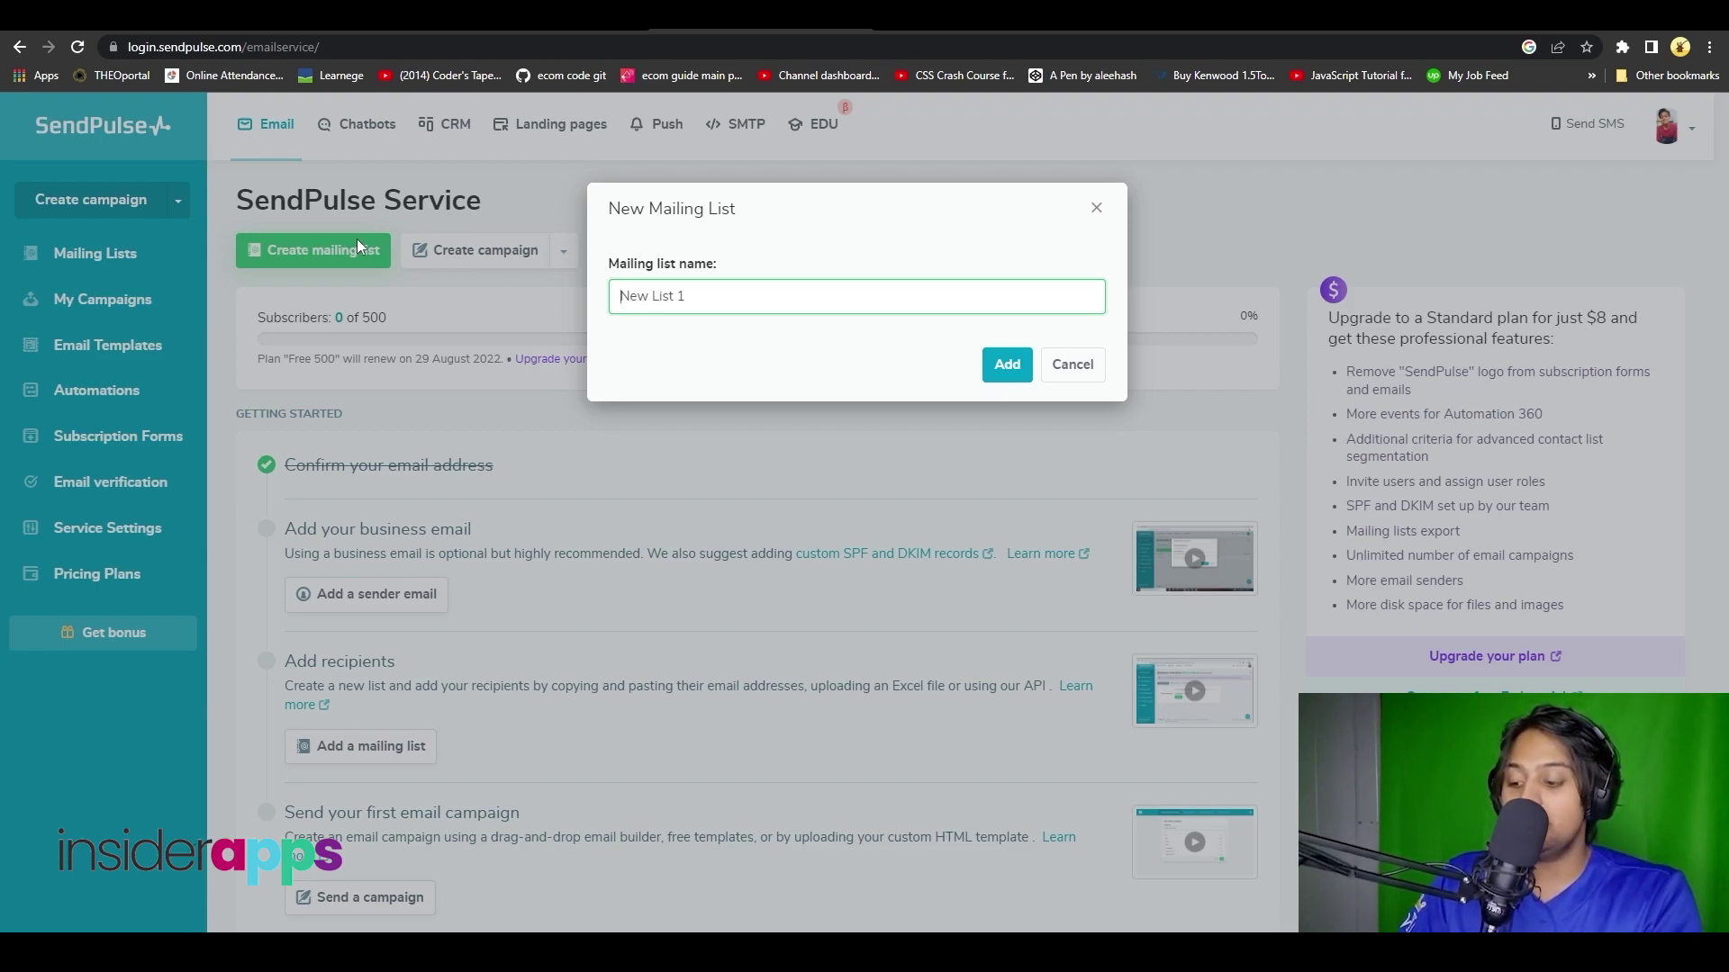
- Name the new mailing list 'Subscribers', clearing the leftover default name, and add it
type("Subscribers")
key("Delete")
key("Delete")
key("Delete")
key("Delete")
key("Delete")
key("Delete")
key("Delete")
key("Delete")
key("Delete")
key("Delete")
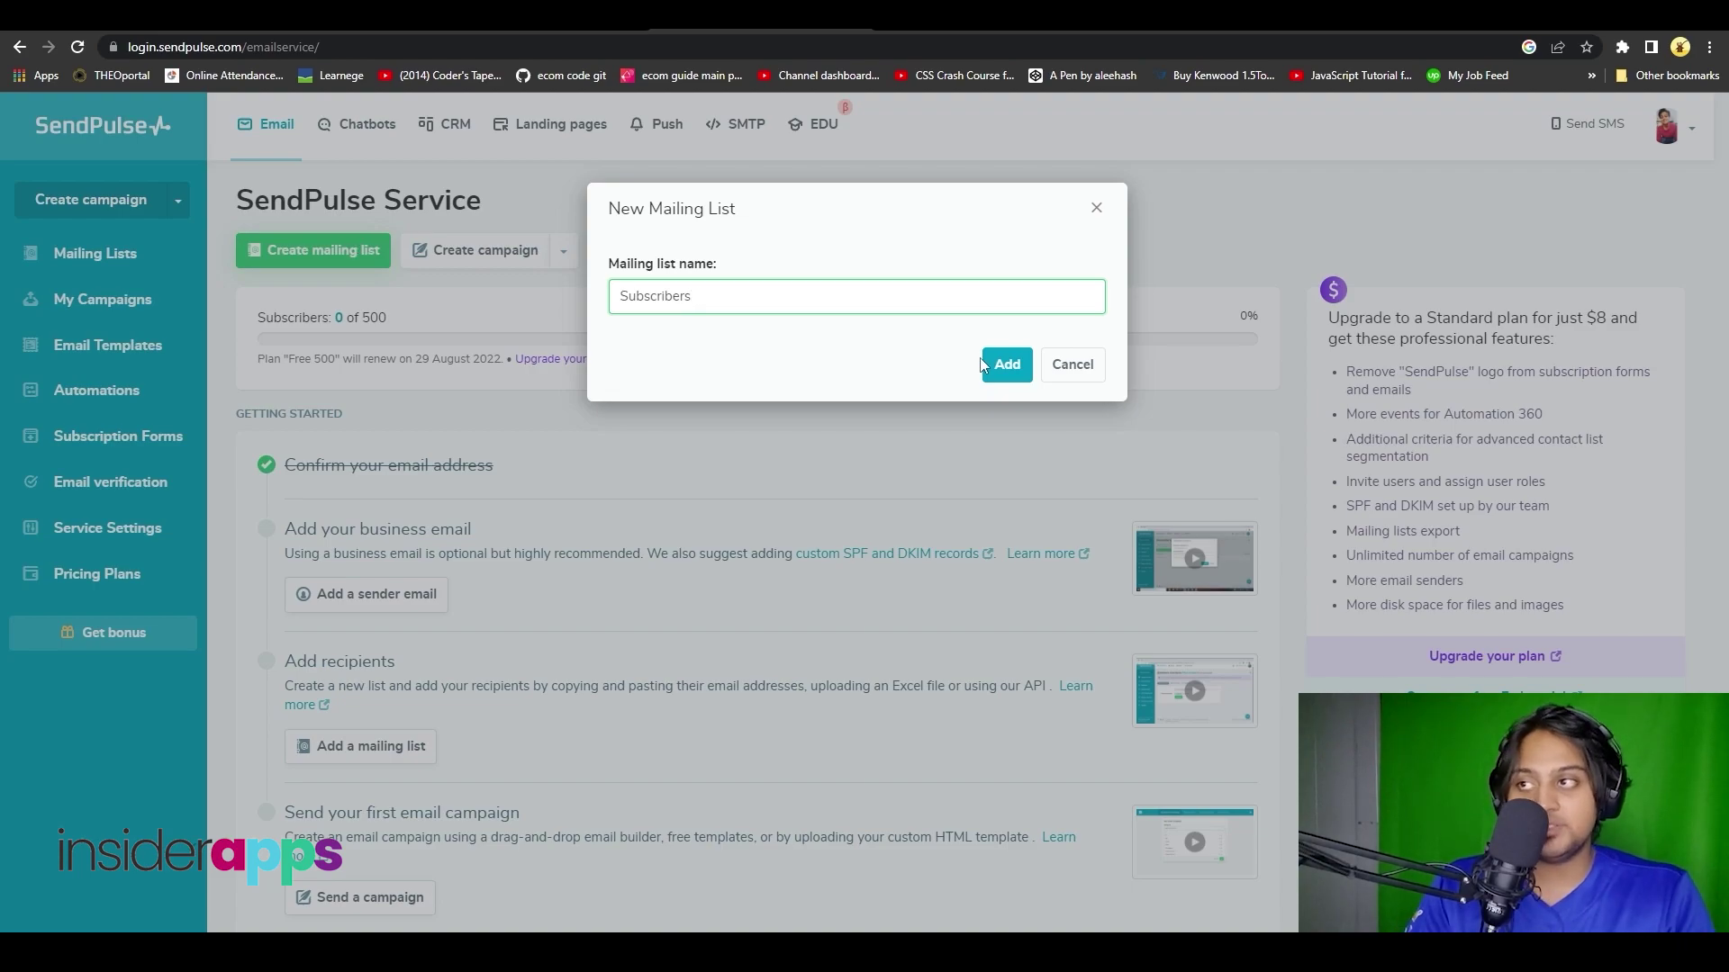
left_click(1006, 365)
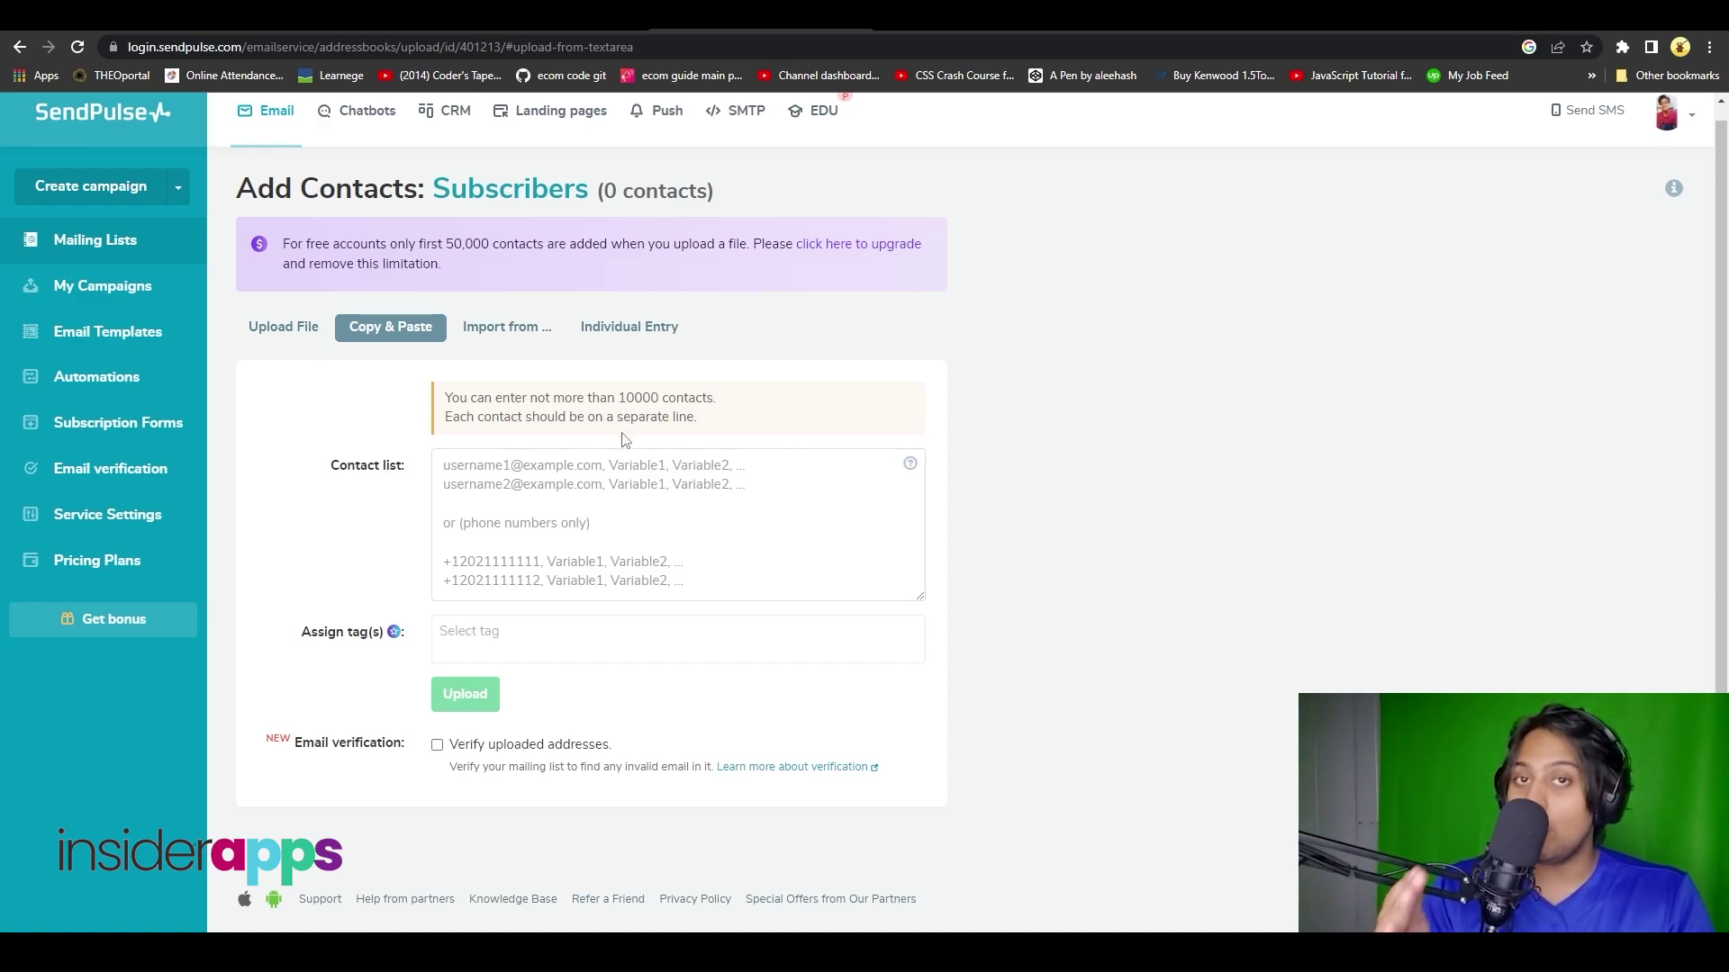
- Enter two contact e-mail addresses on separate lines, upload them, and return to the dashboard
left_click(563, 481)
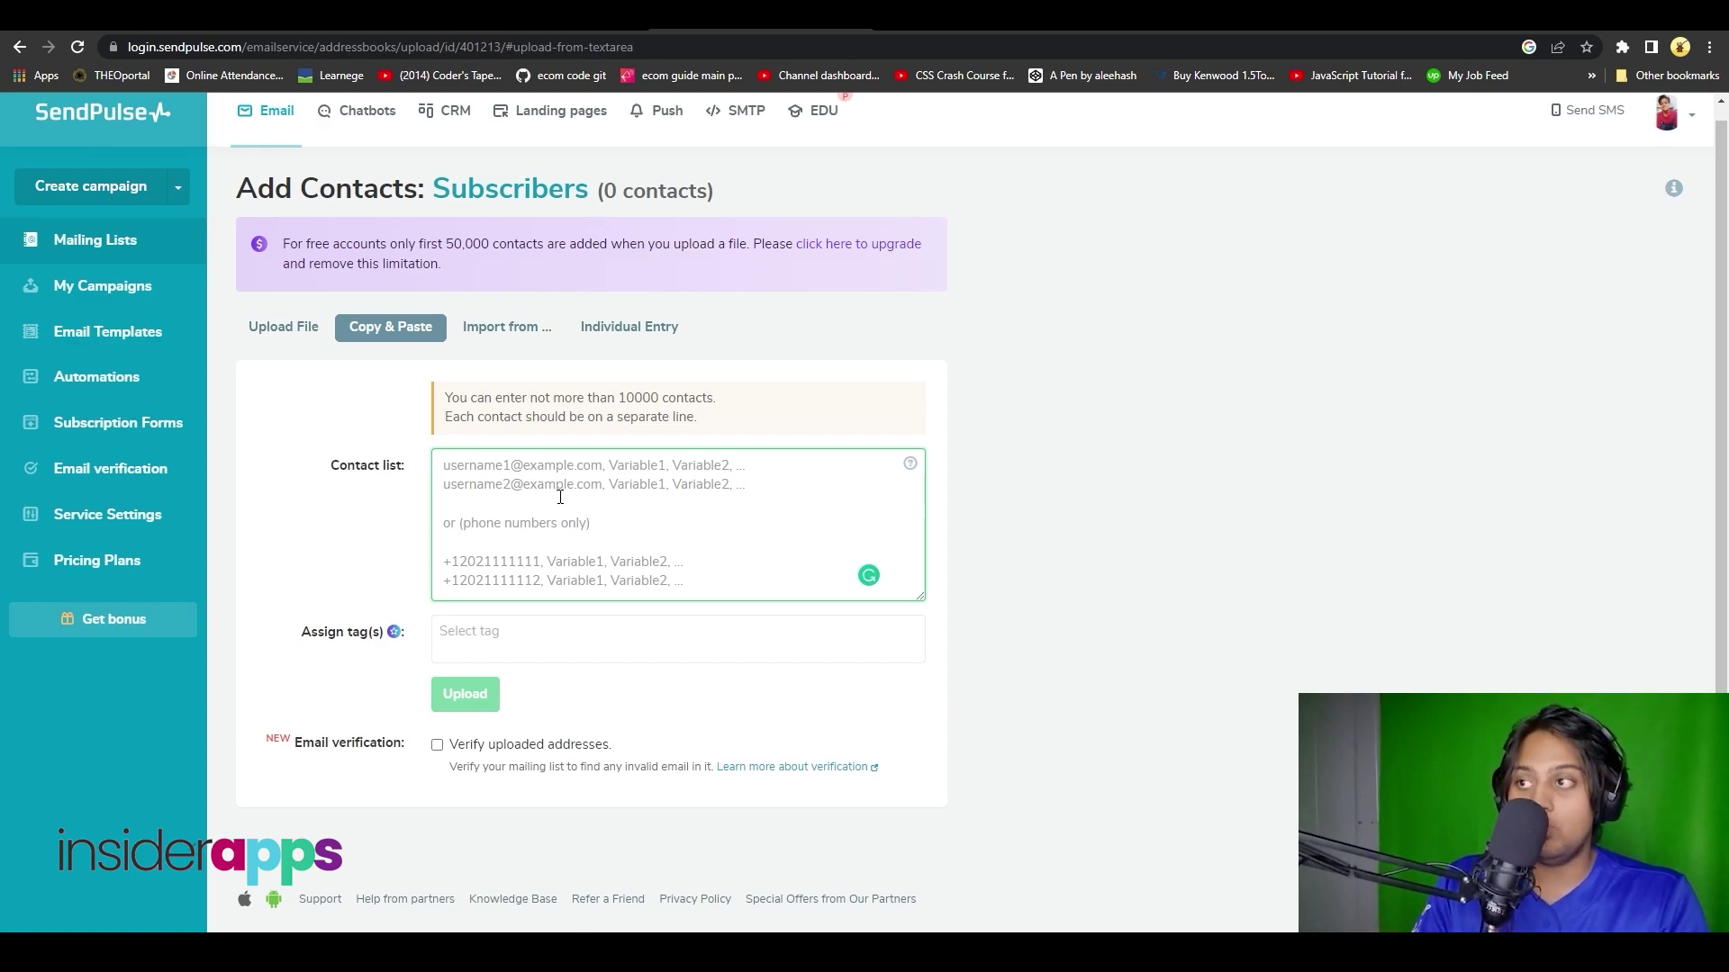
key("ctrl+v")
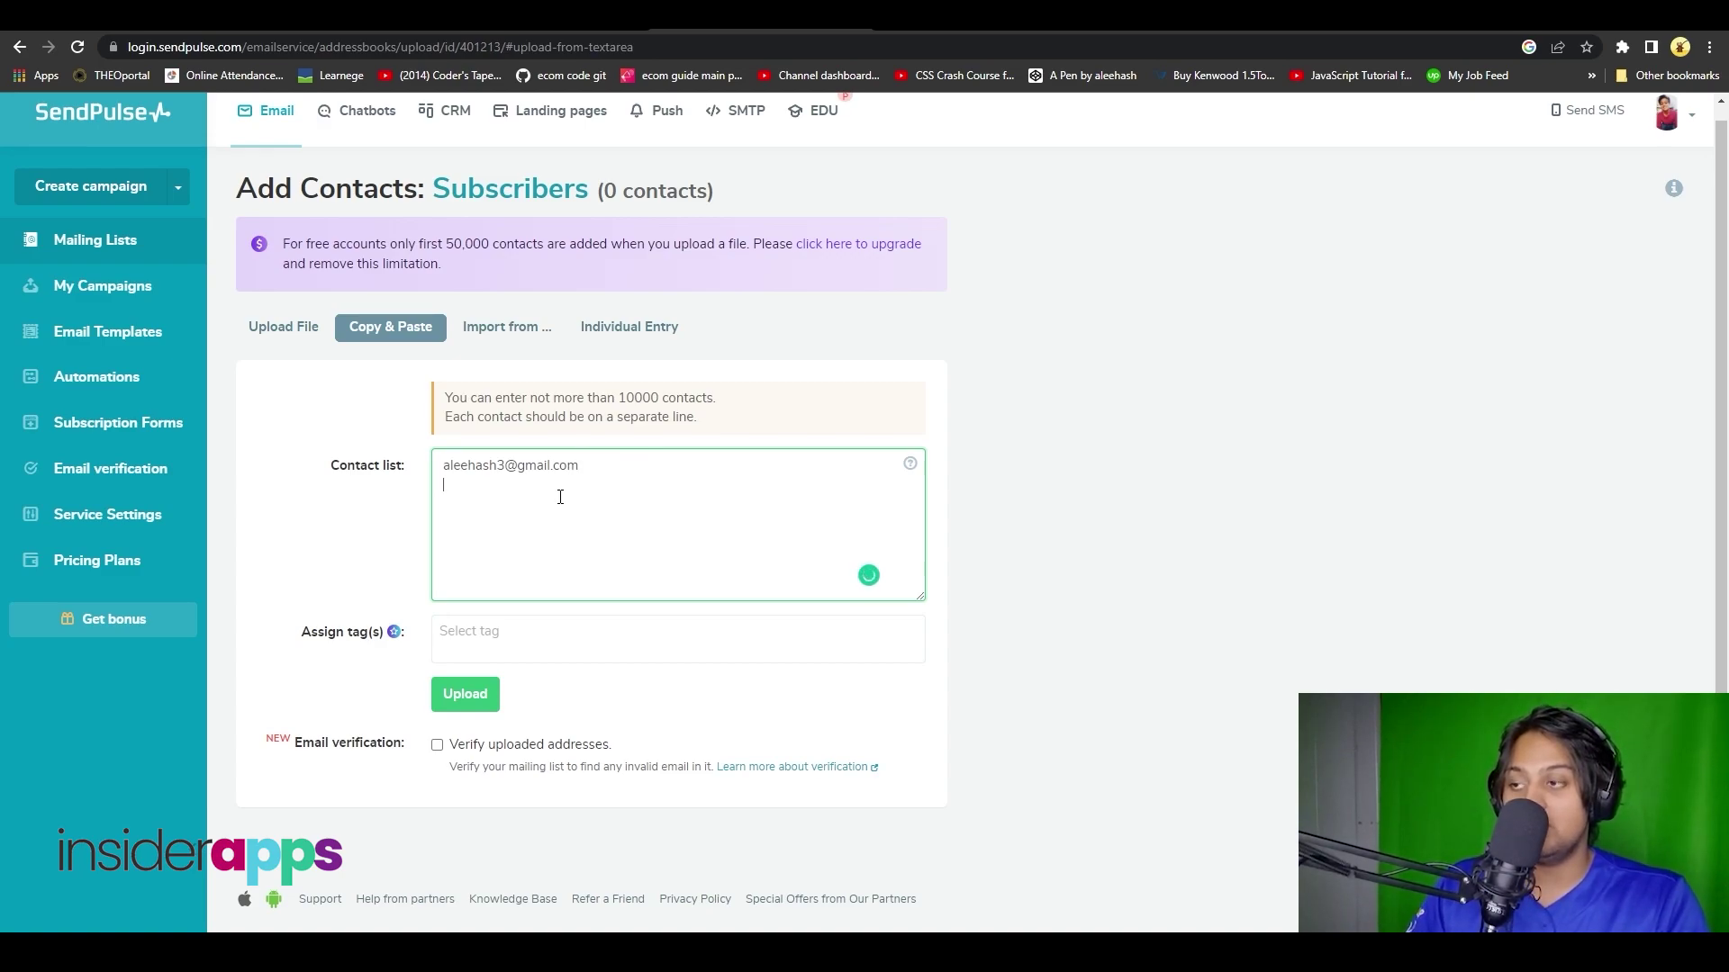
key("Return")
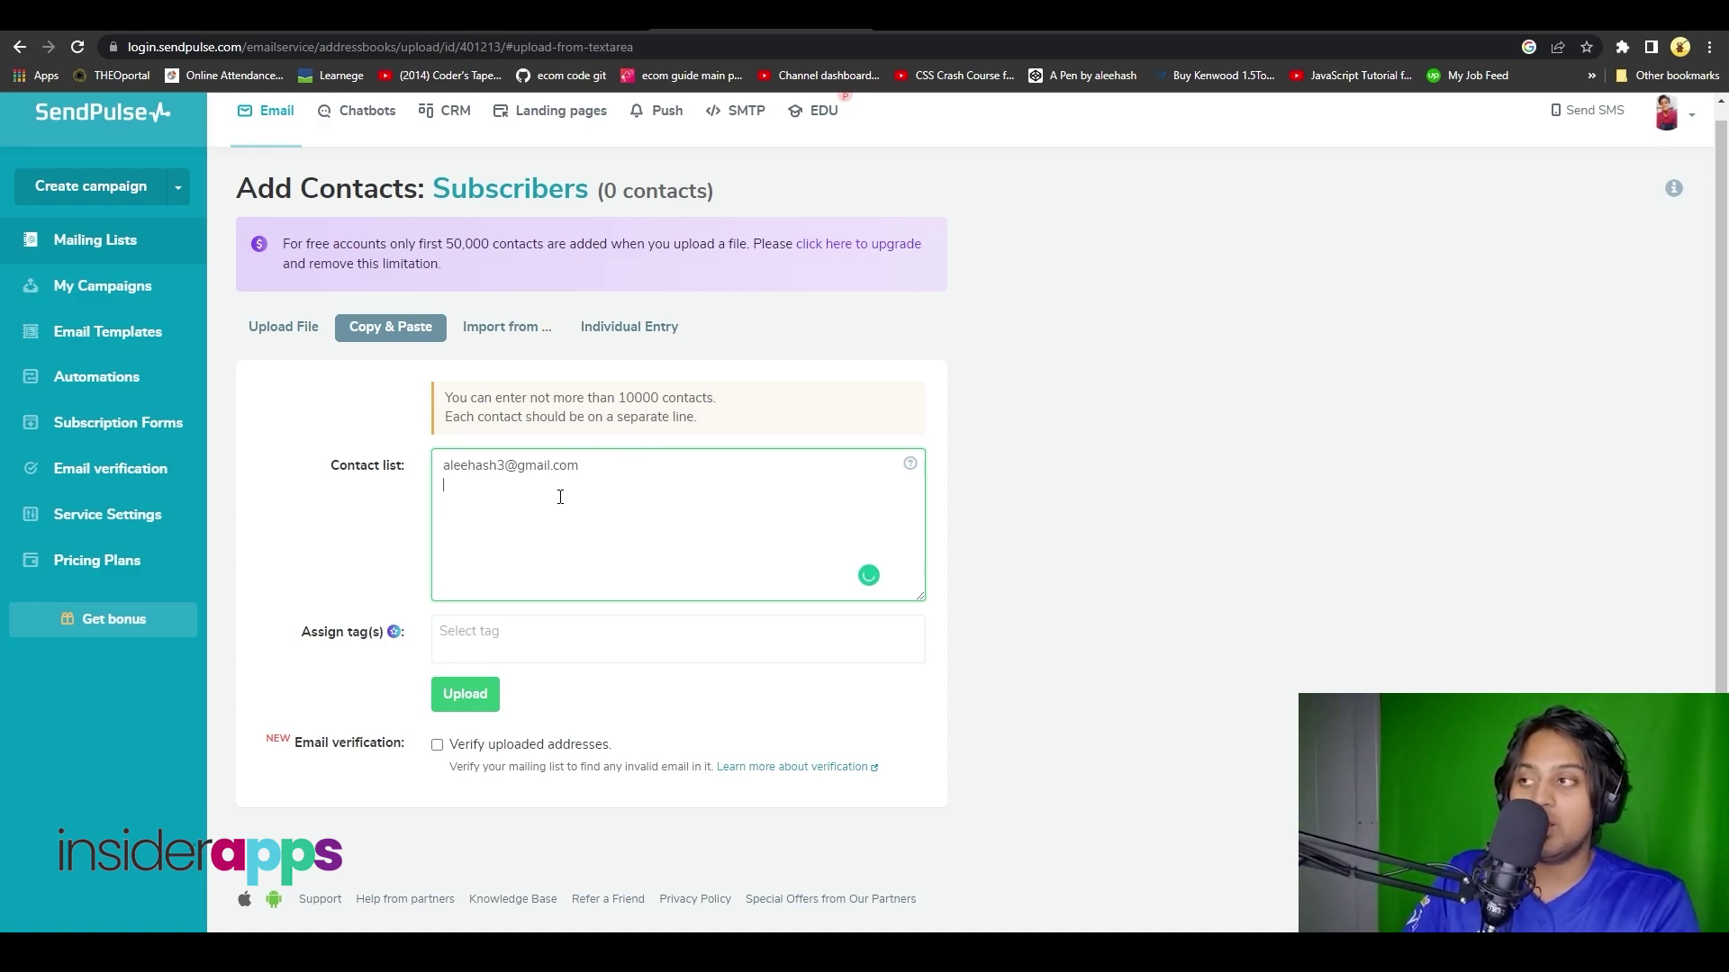
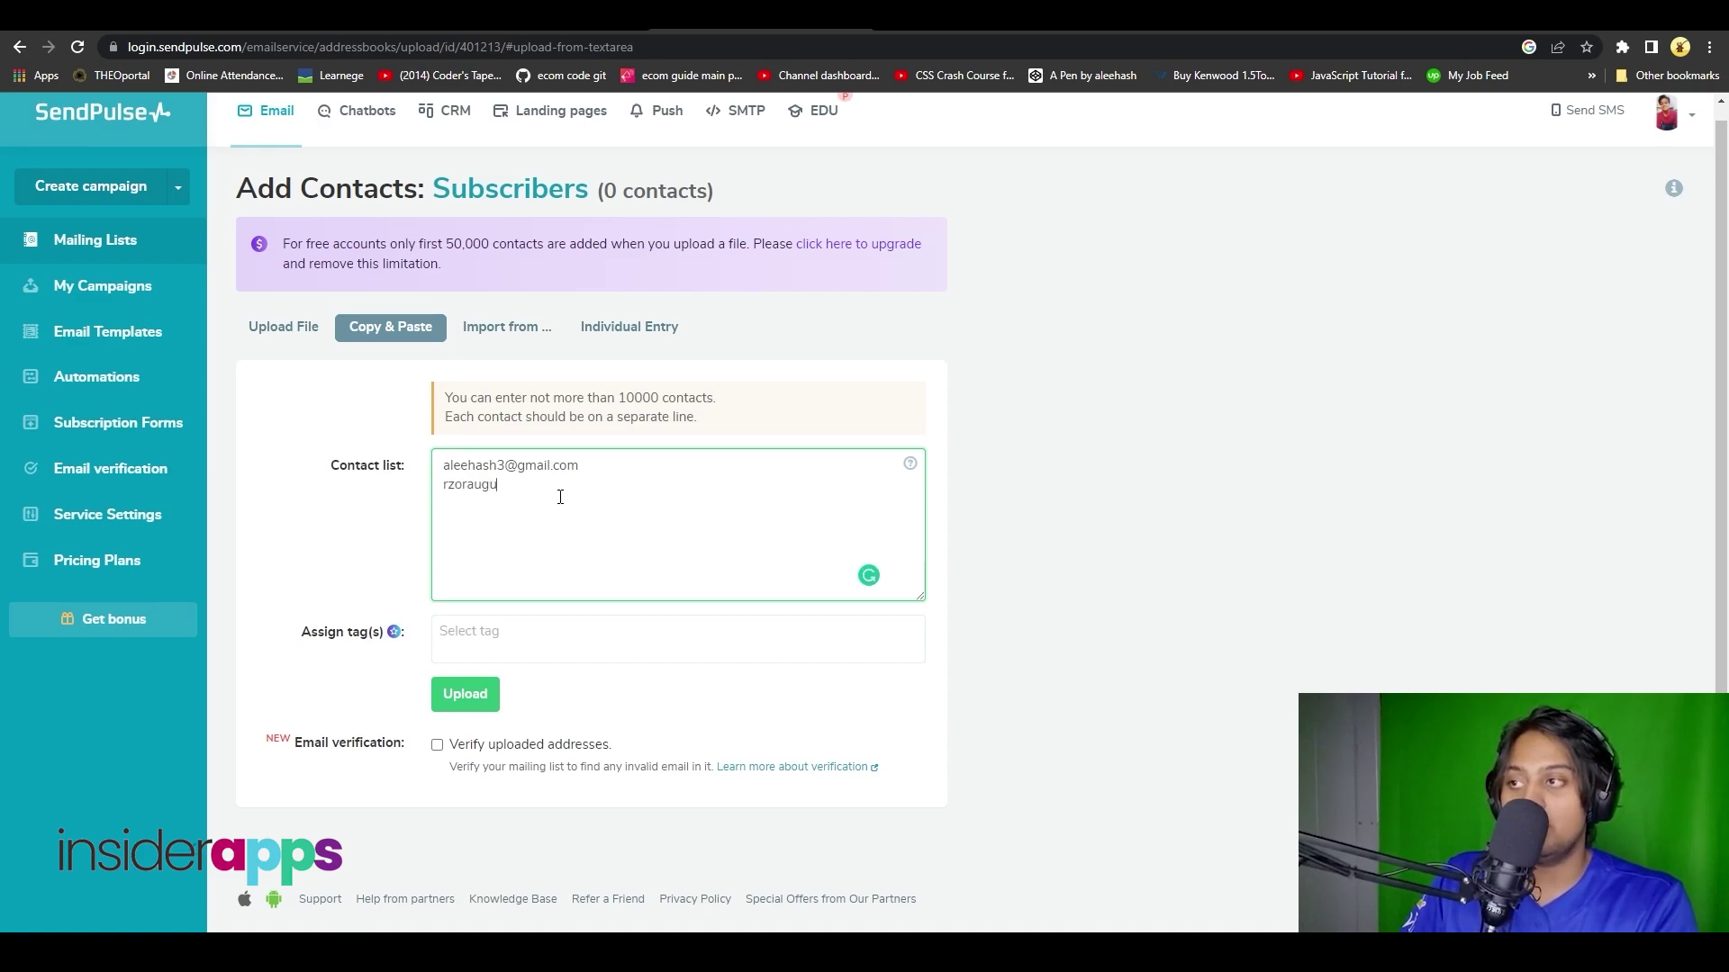
left_click(1004, 520)
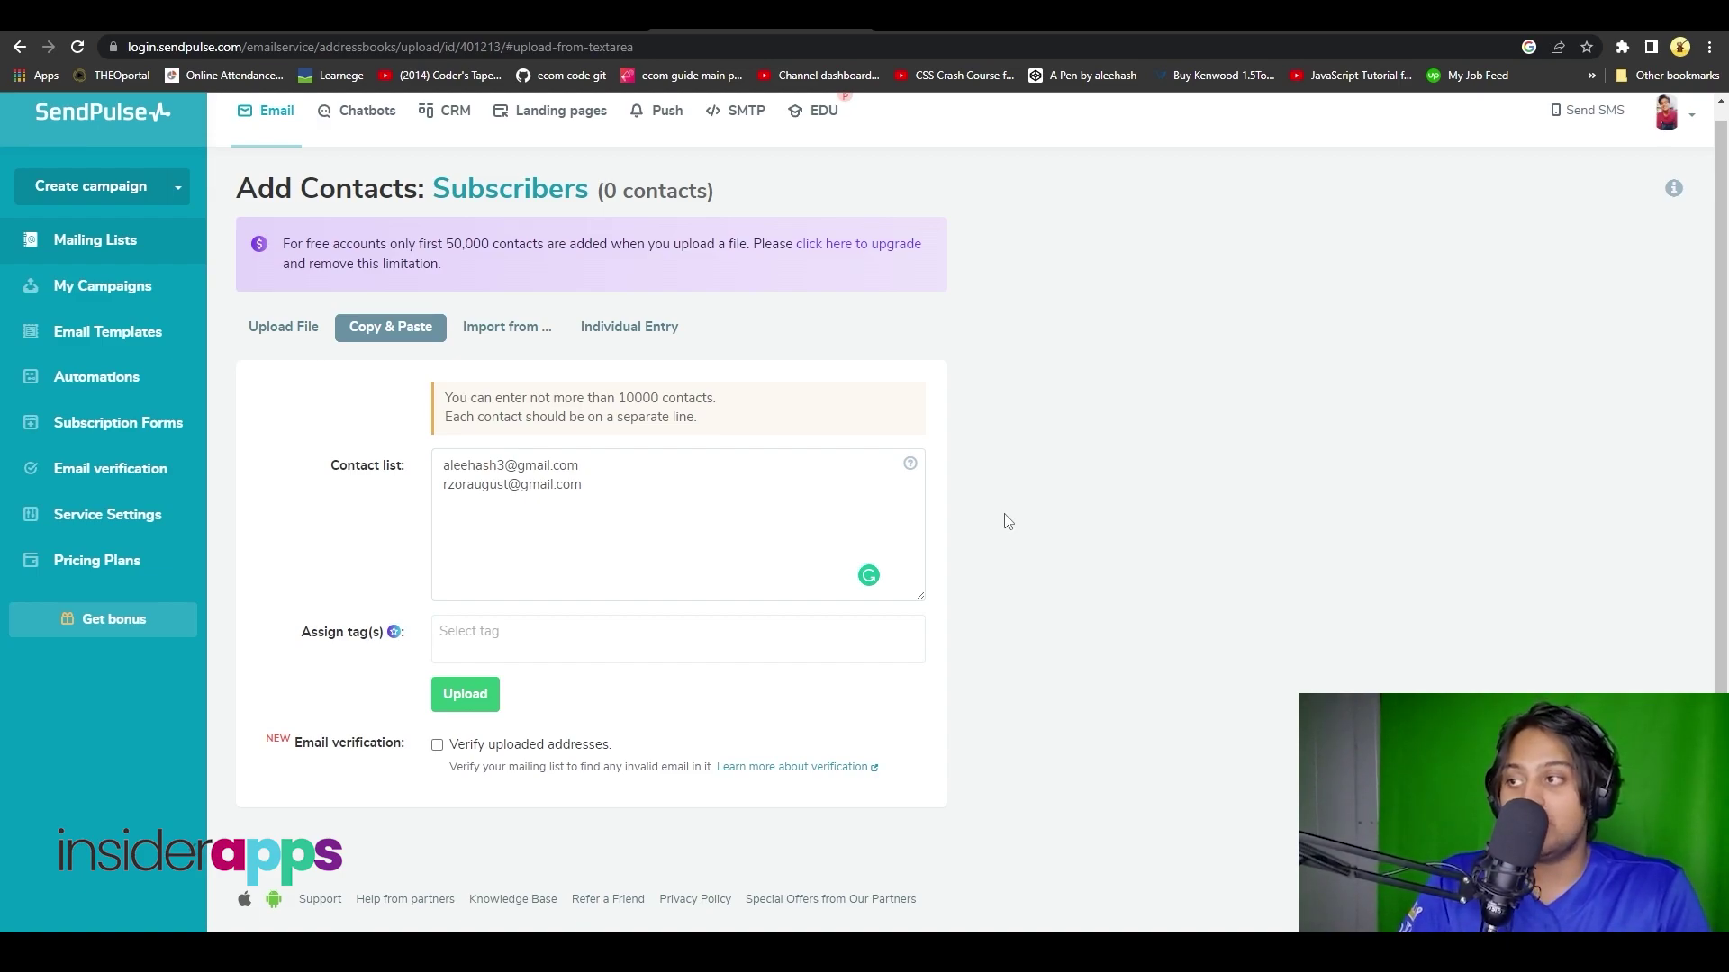
left_click(465, 694)
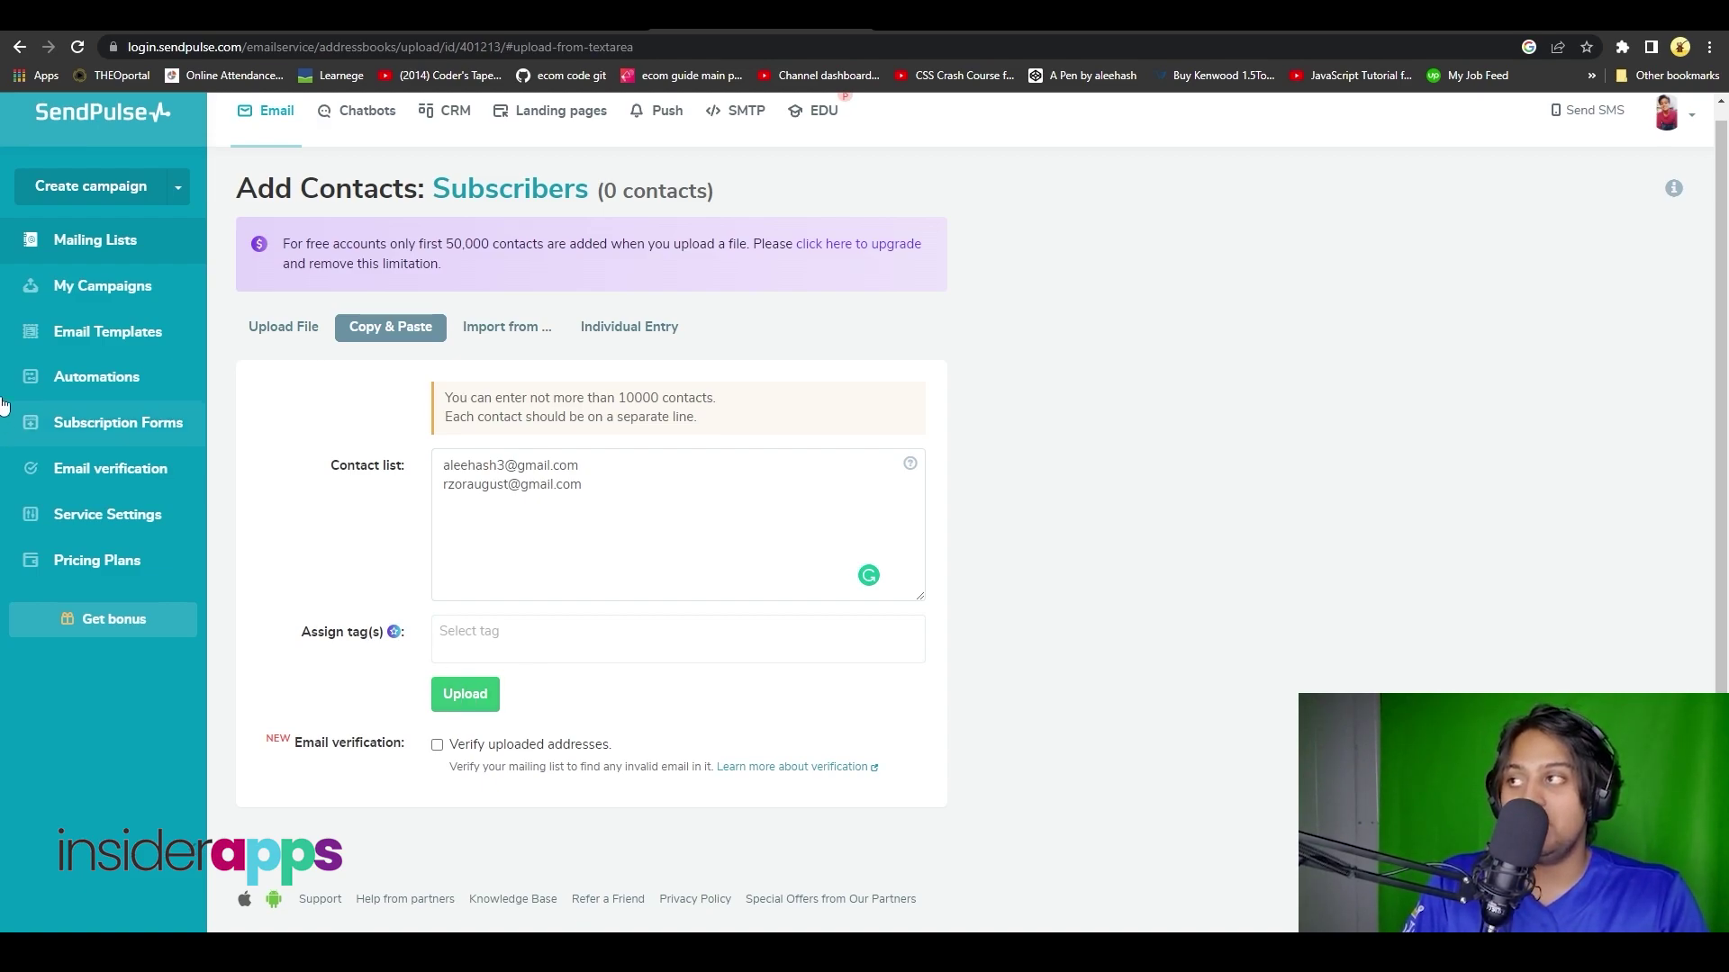
left_click(141, 126)
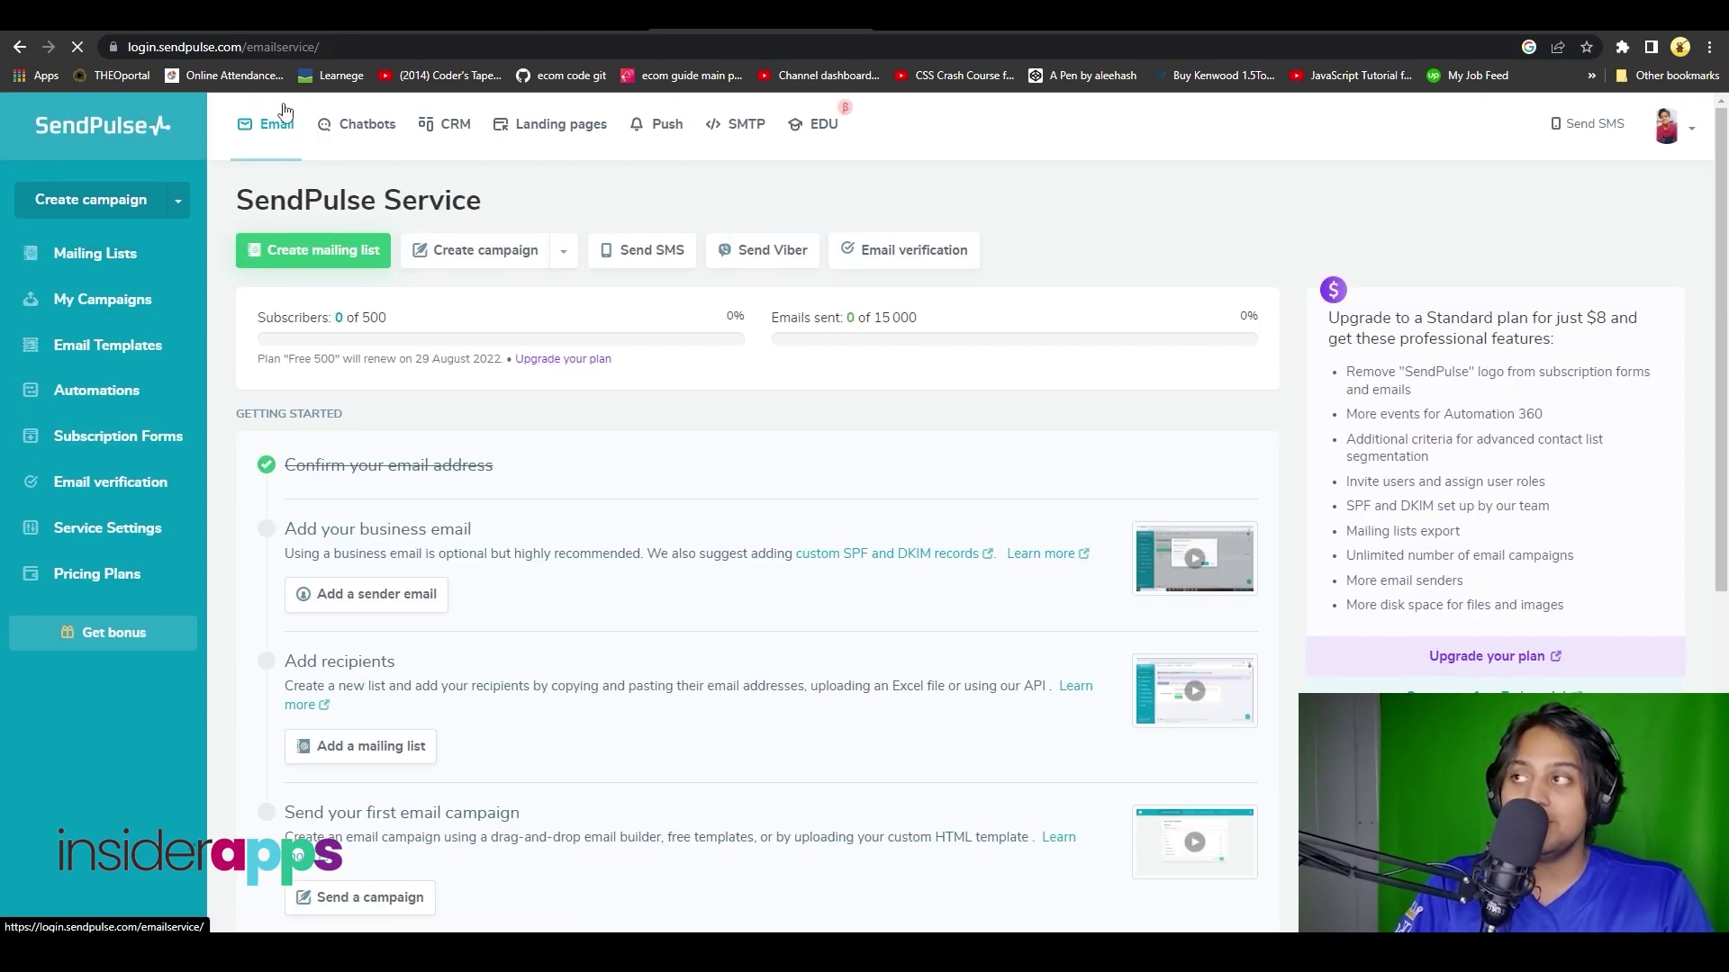
- Browse the Chatbots Connect Channels page, then move on to the CRM section
left_click(375, 133)
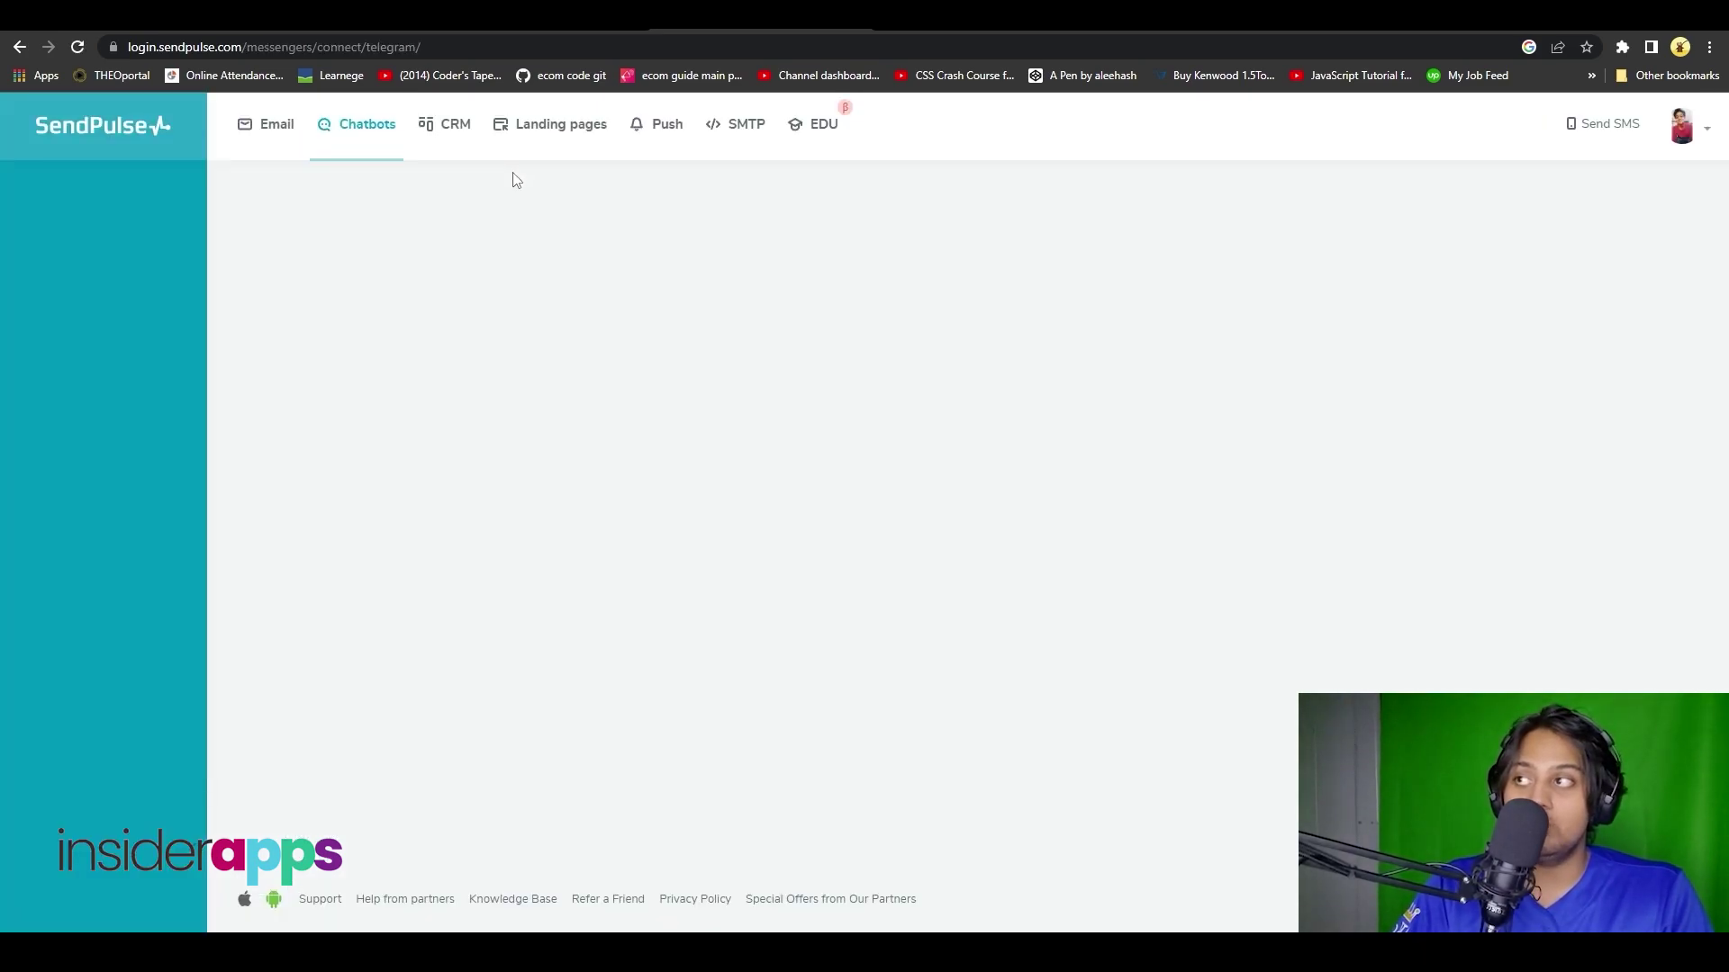
scroll(581, 335, "down", 1)
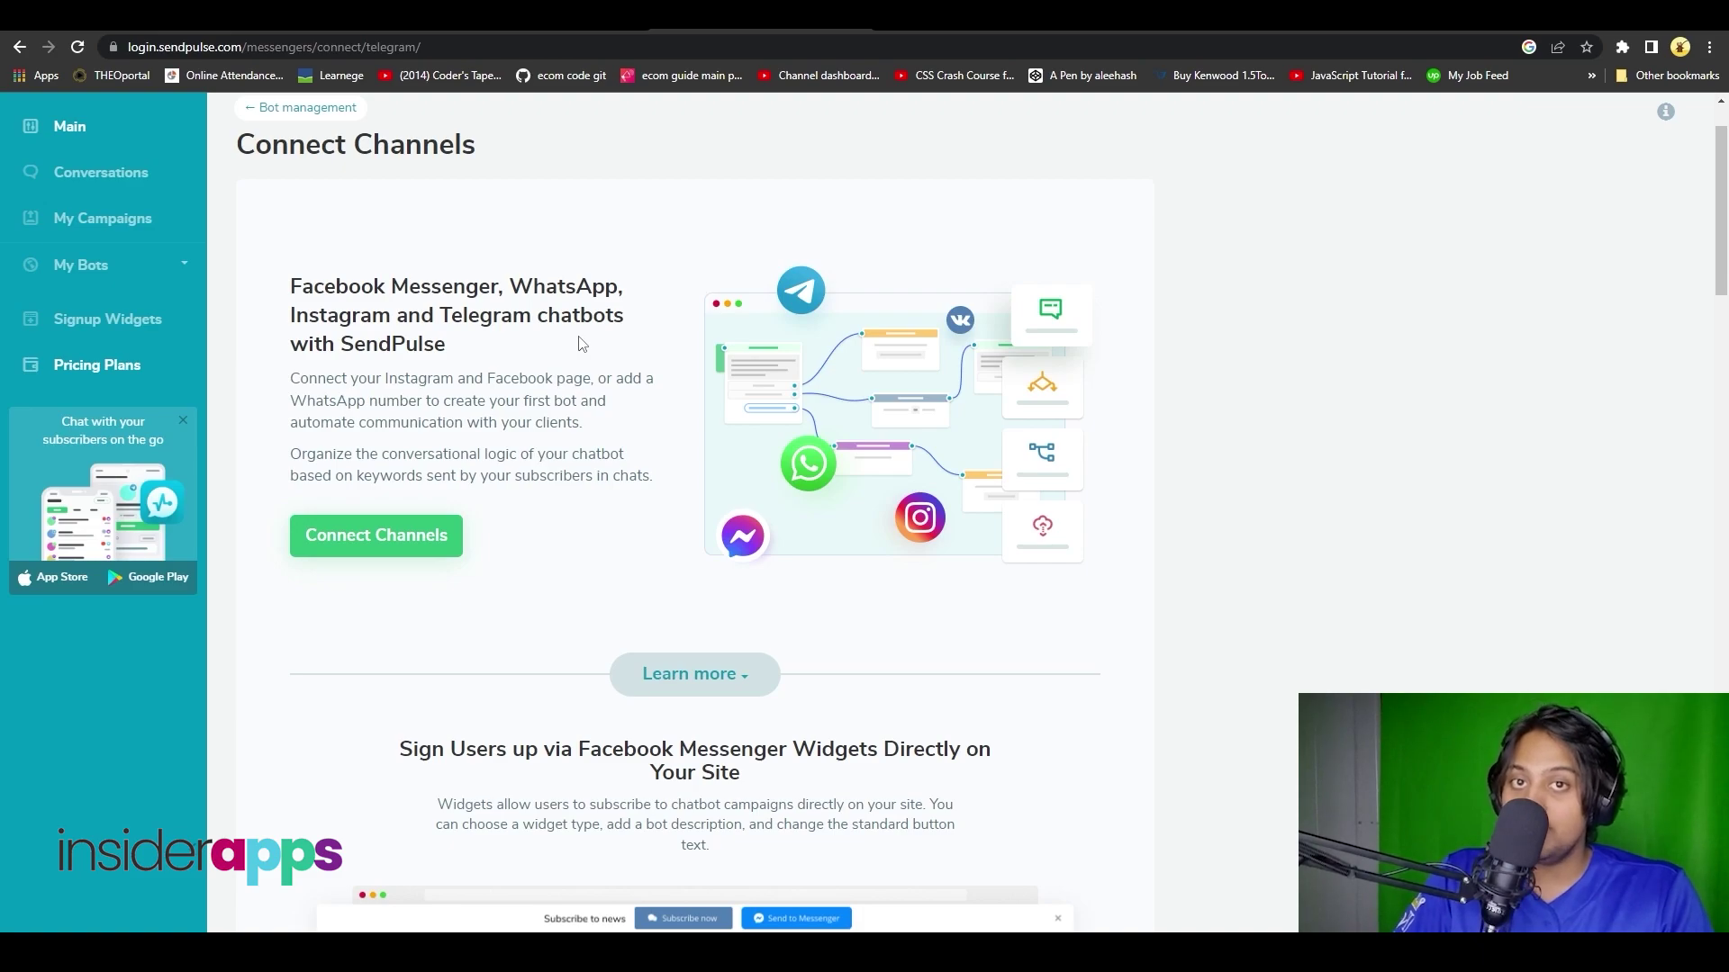
scroll(599, 431, "down", 8)
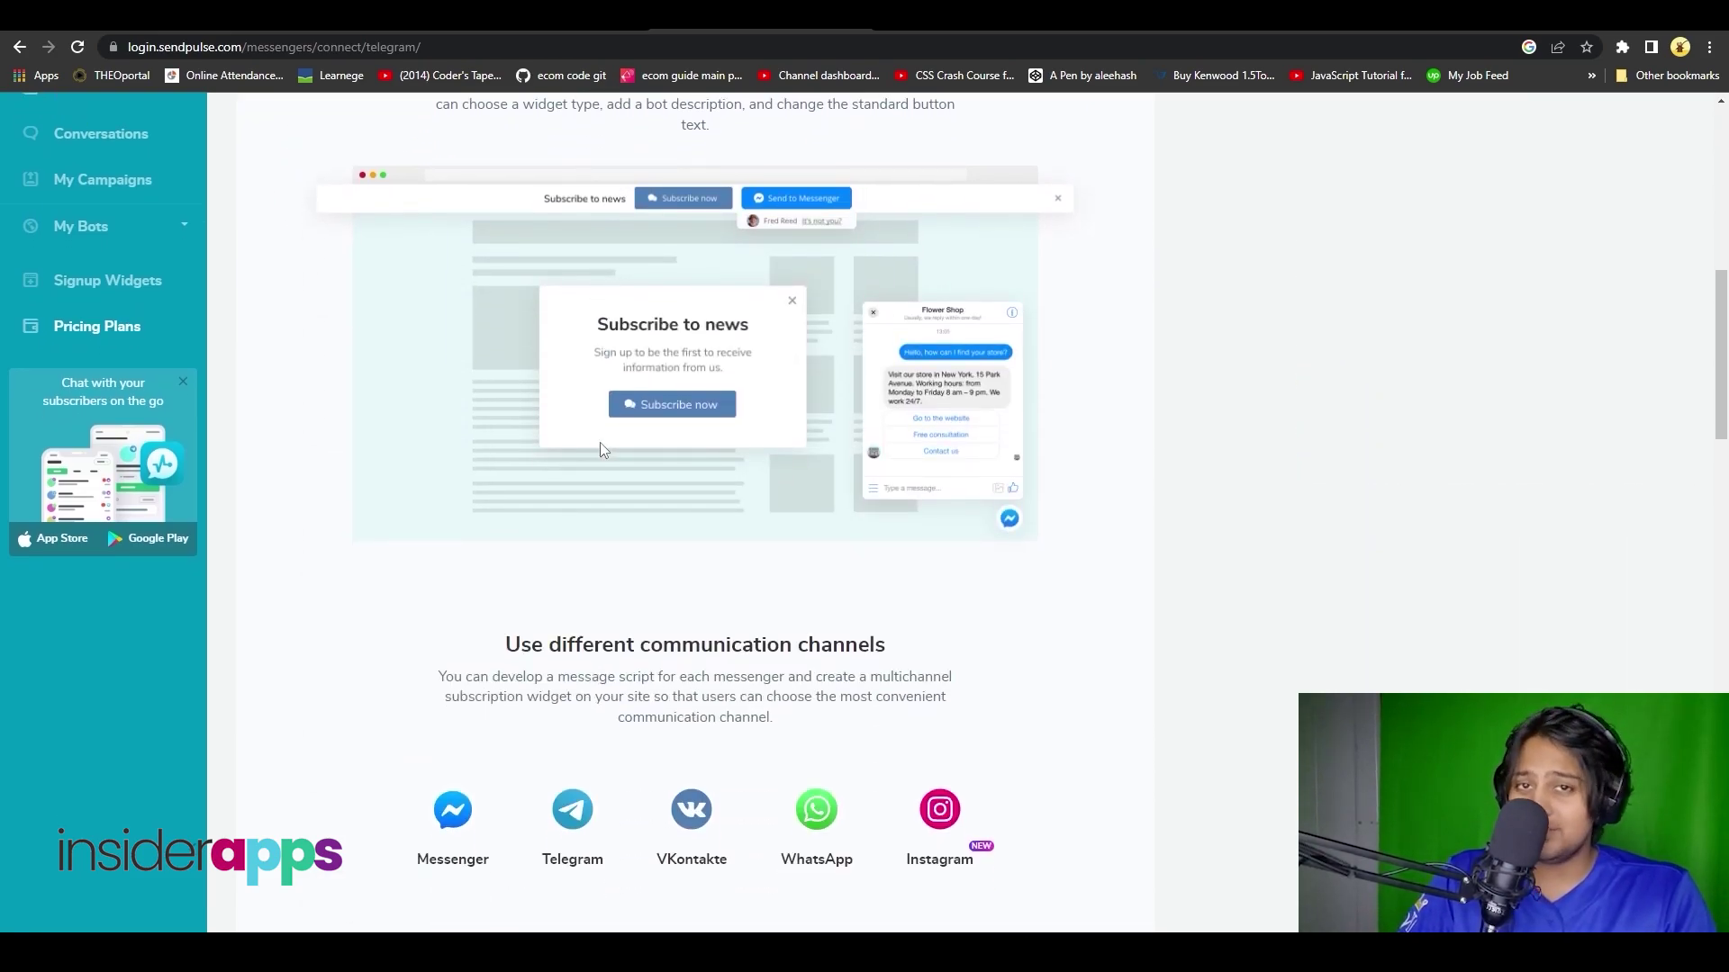
scroll(602, 448, "up", 9)
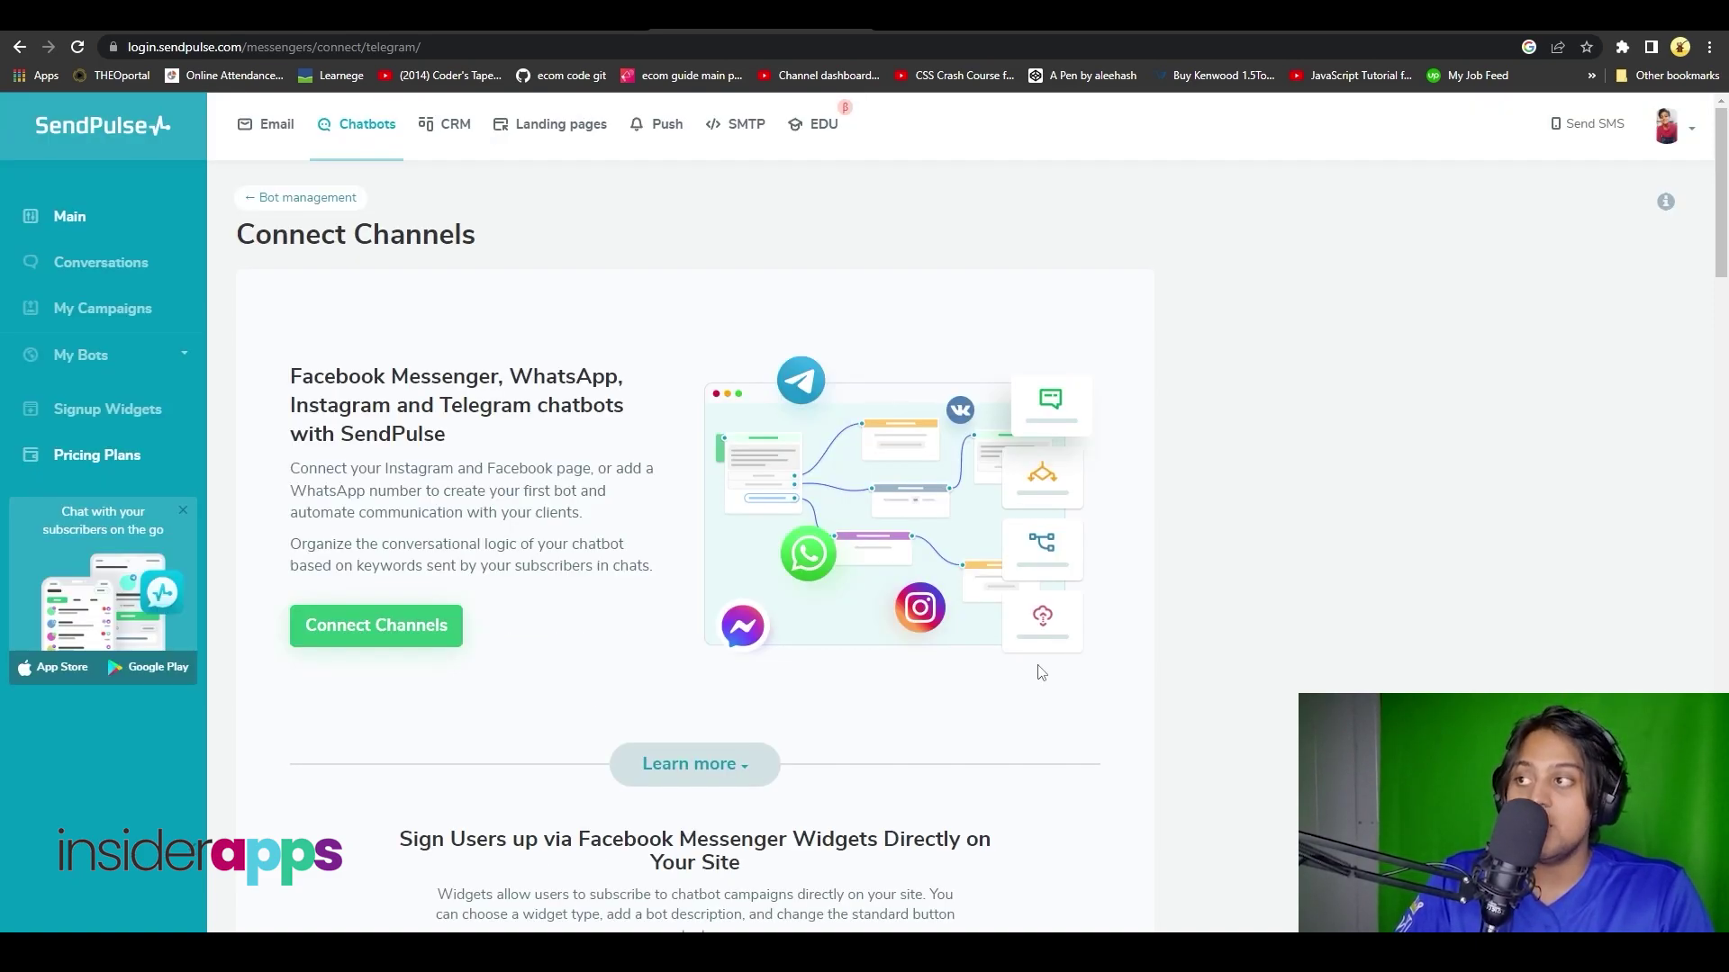
scroll(1037, 673, "down", 10)
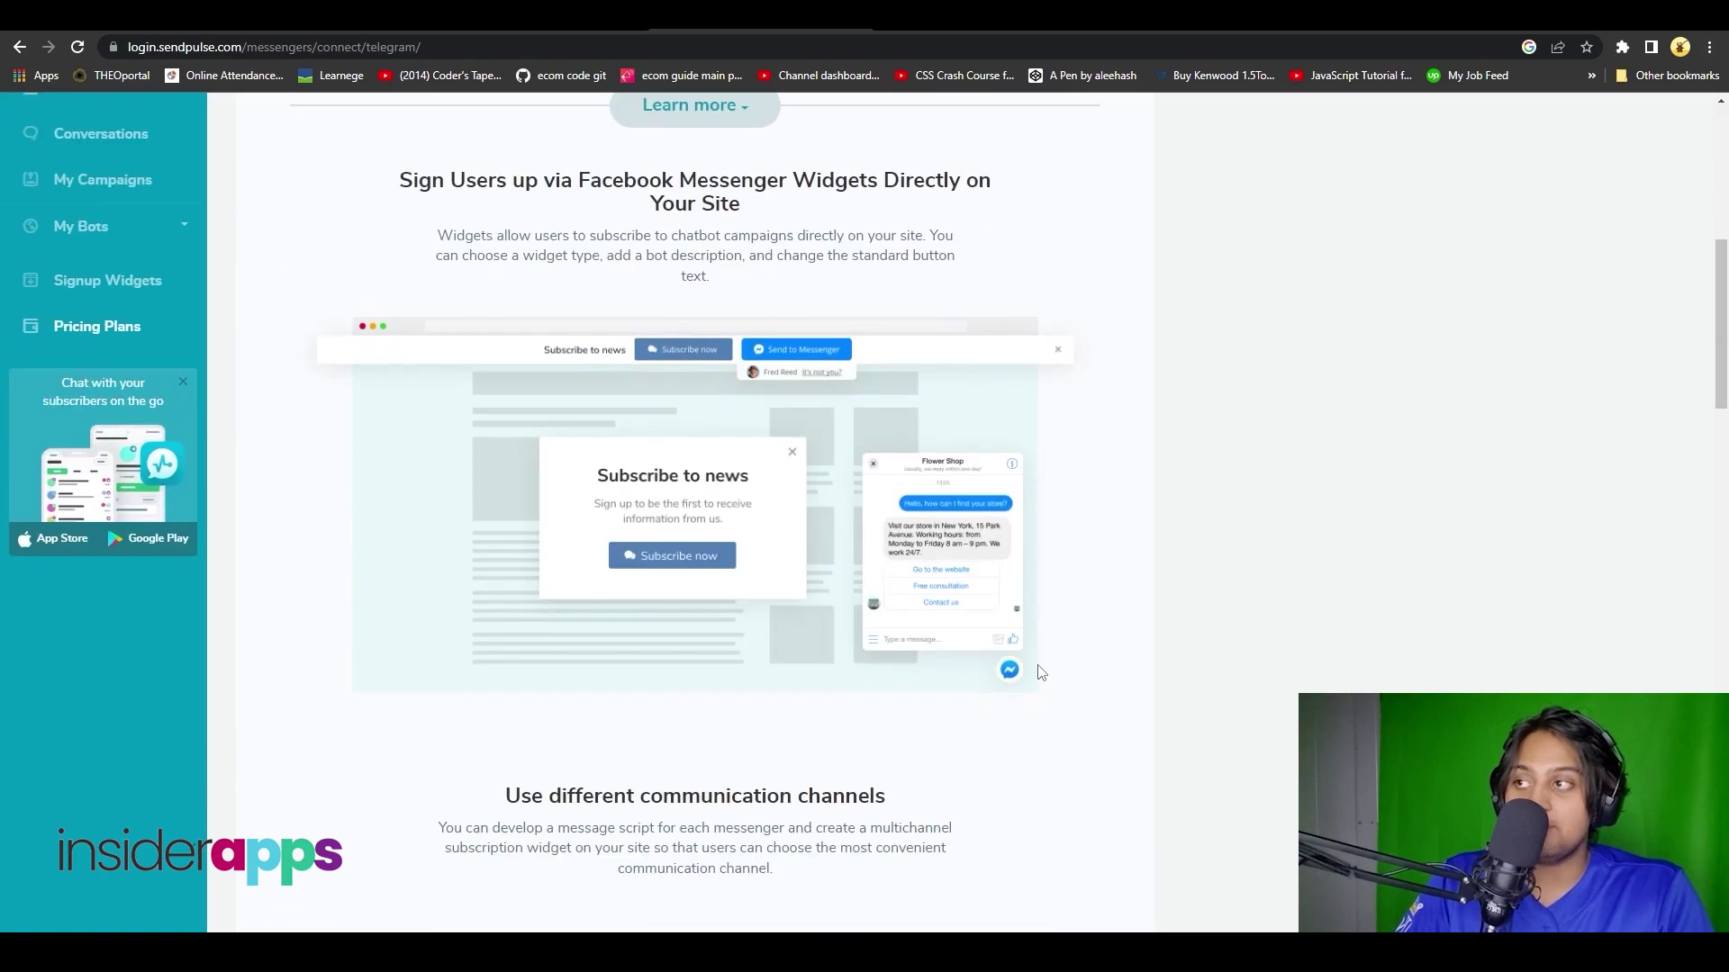
scroll(1107, 841, "up", 10)
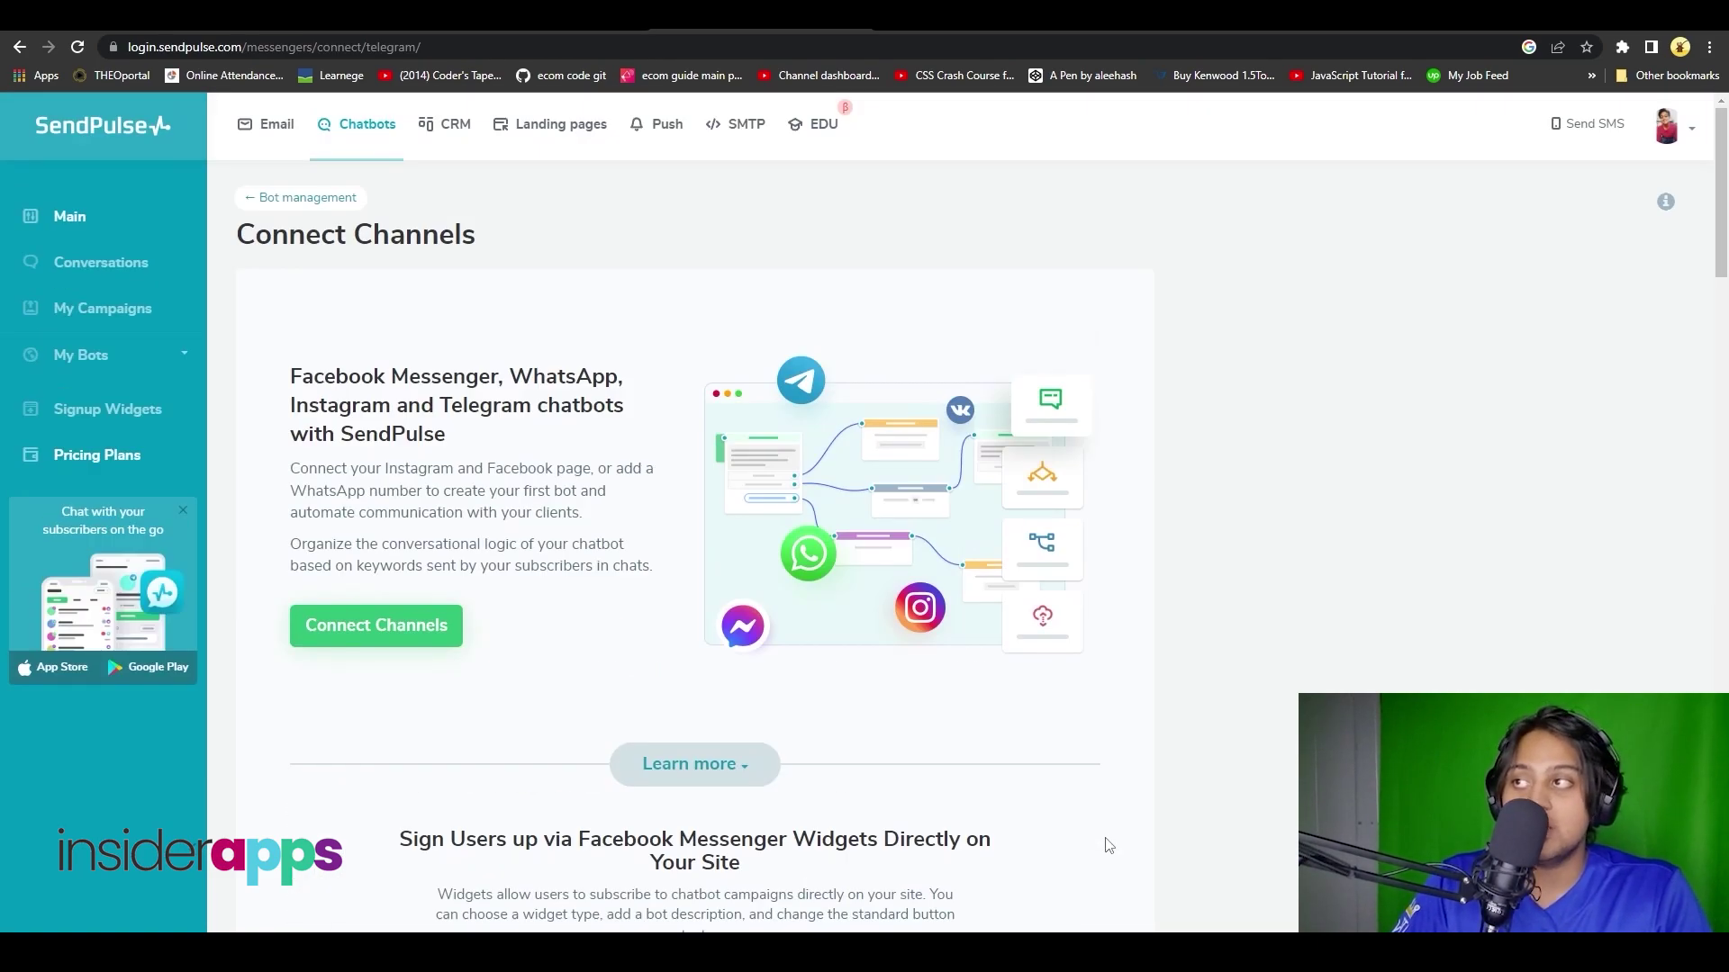
left_click(453, 129)
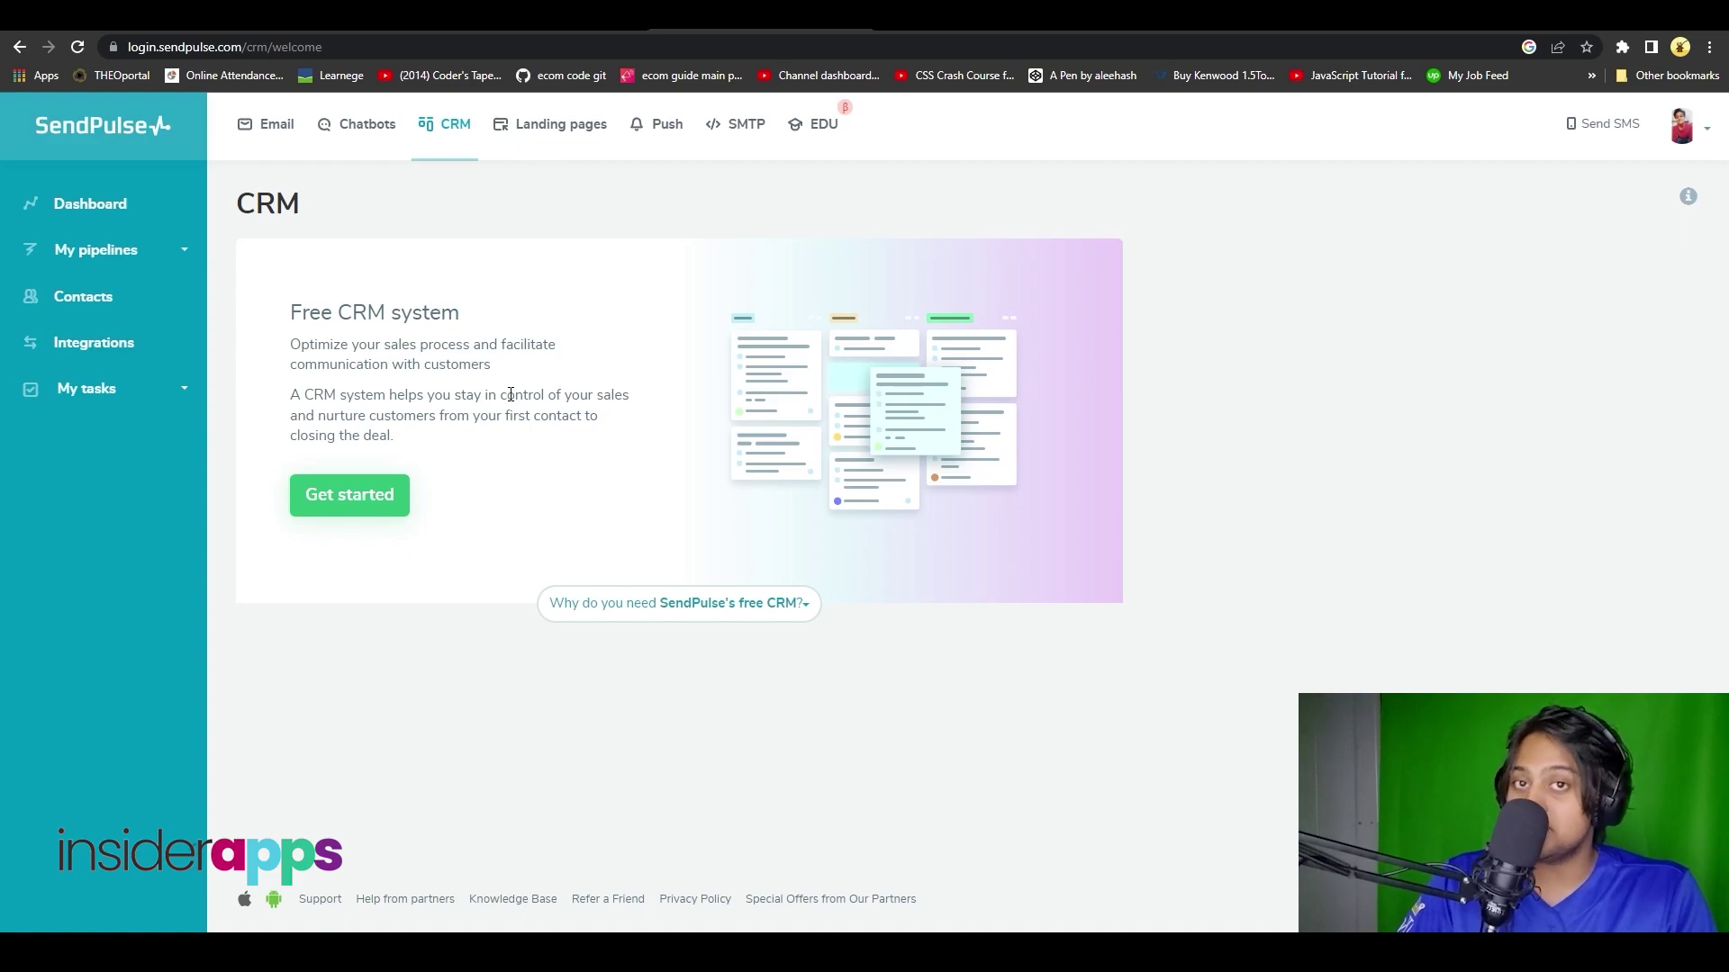
- Start the free CRM, dismiss the tour, and try adding a deal stage and quick deal
left_click(331, 498)
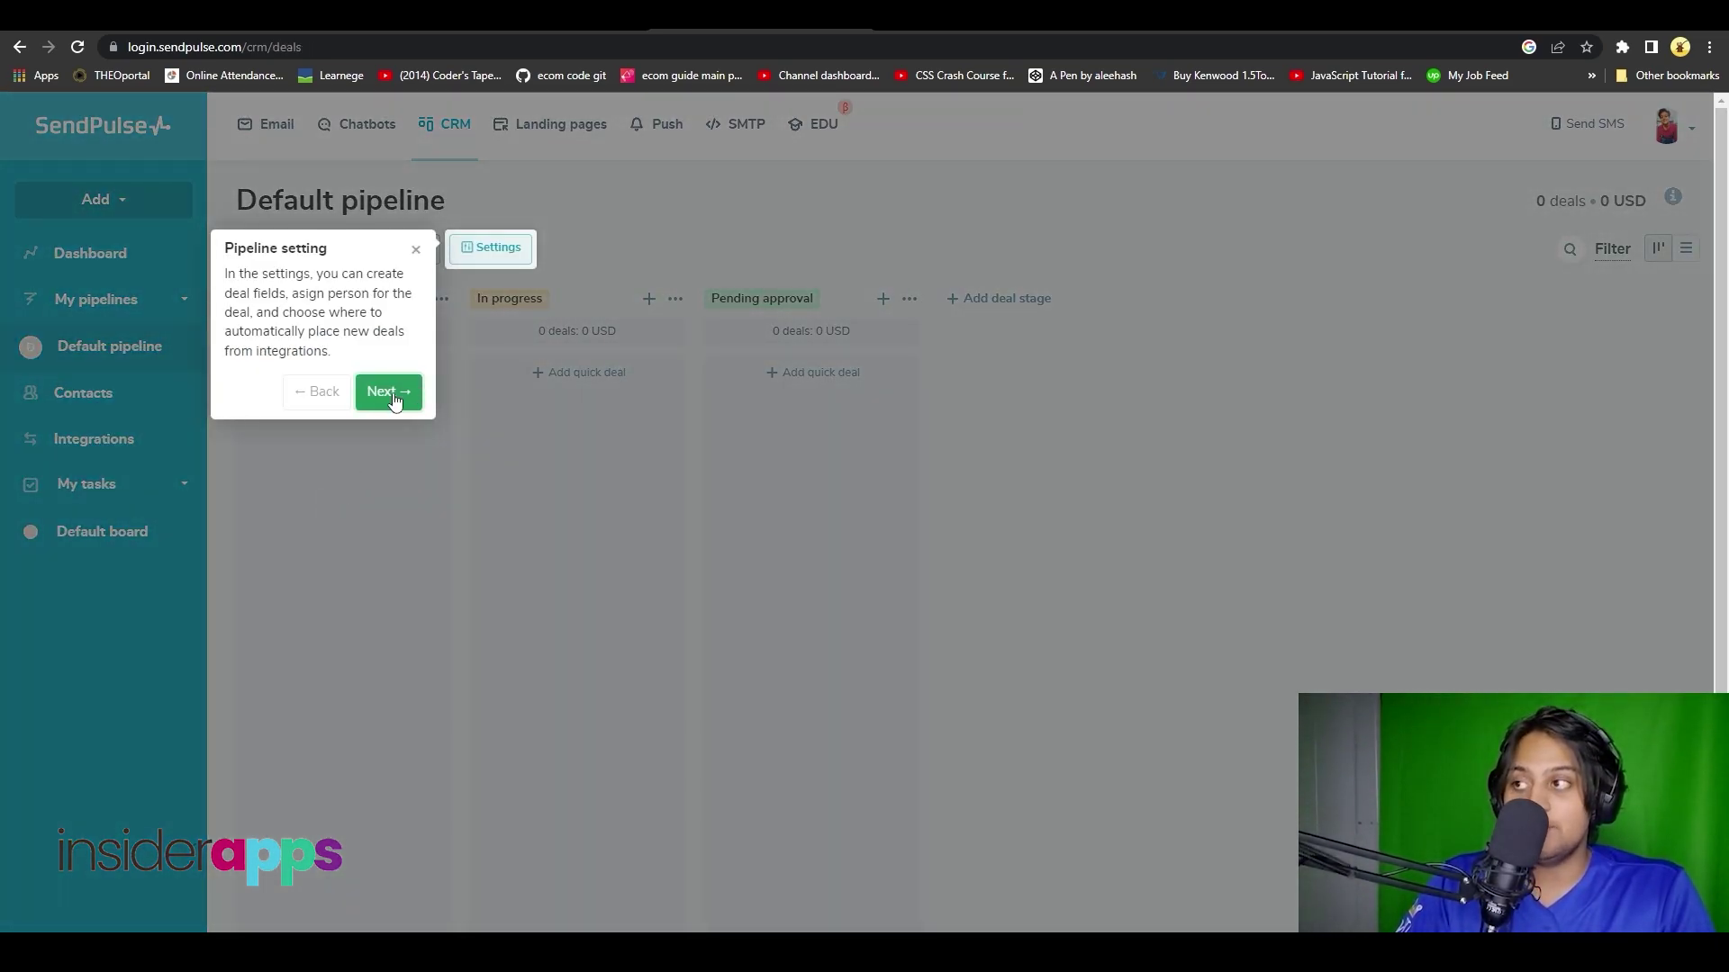
left_click(415, 251)
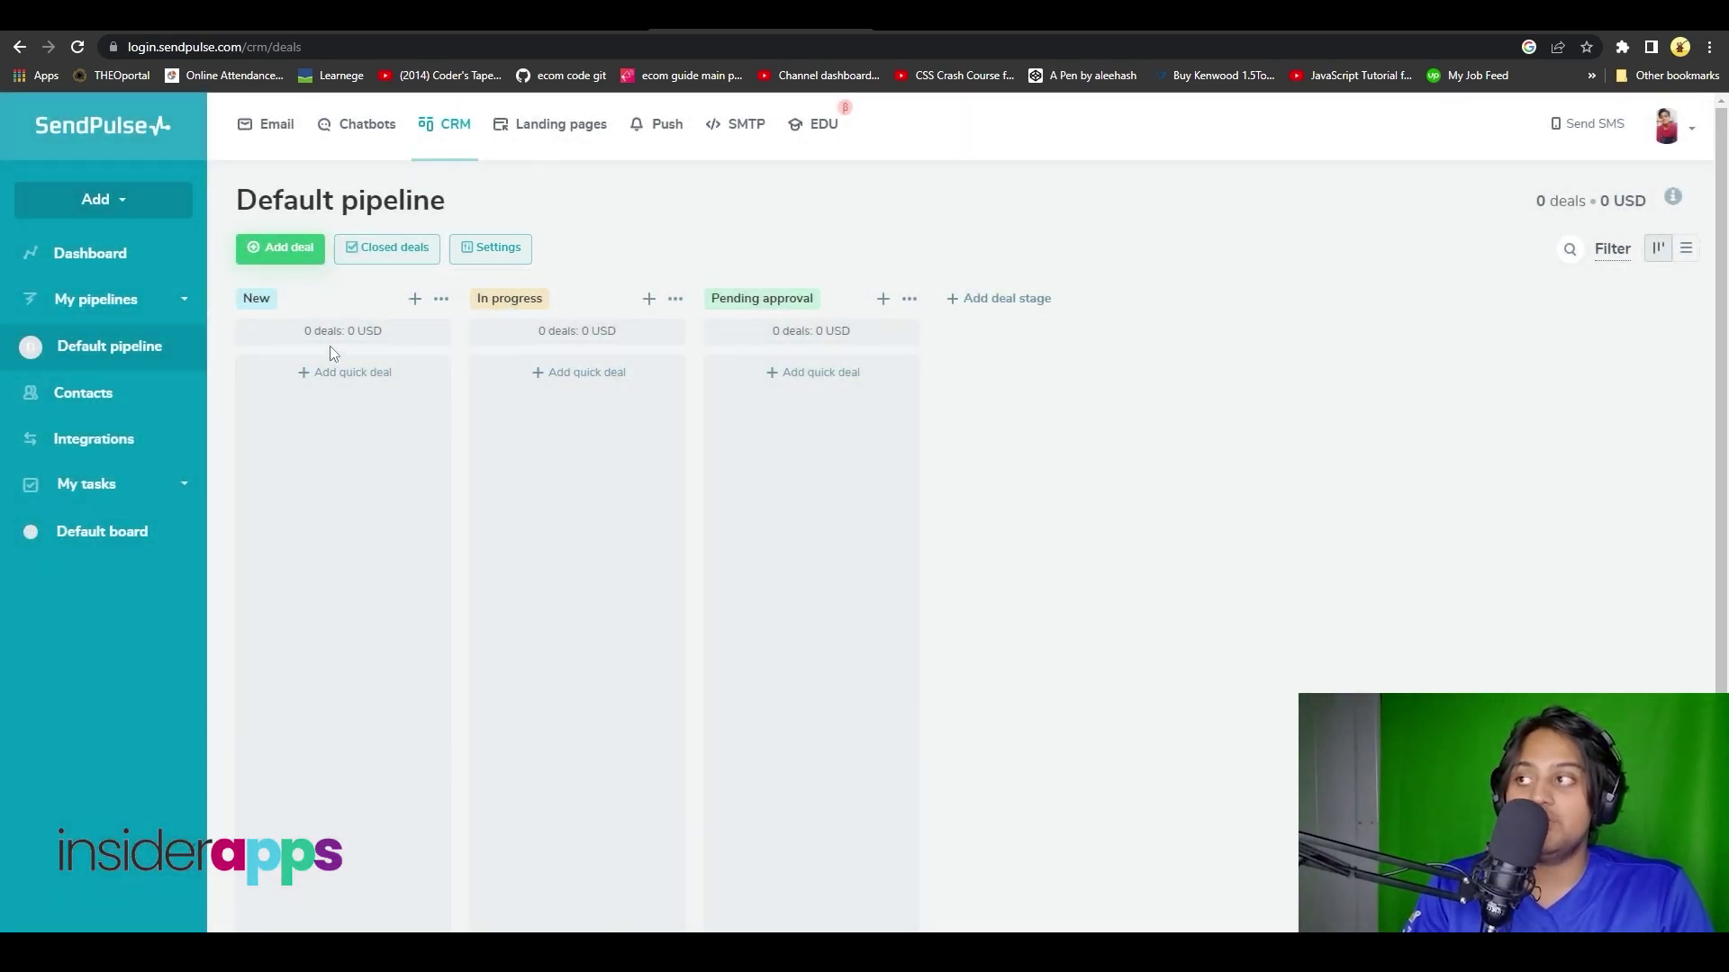
left_click(1012, 297)
left_click(1034, 376)
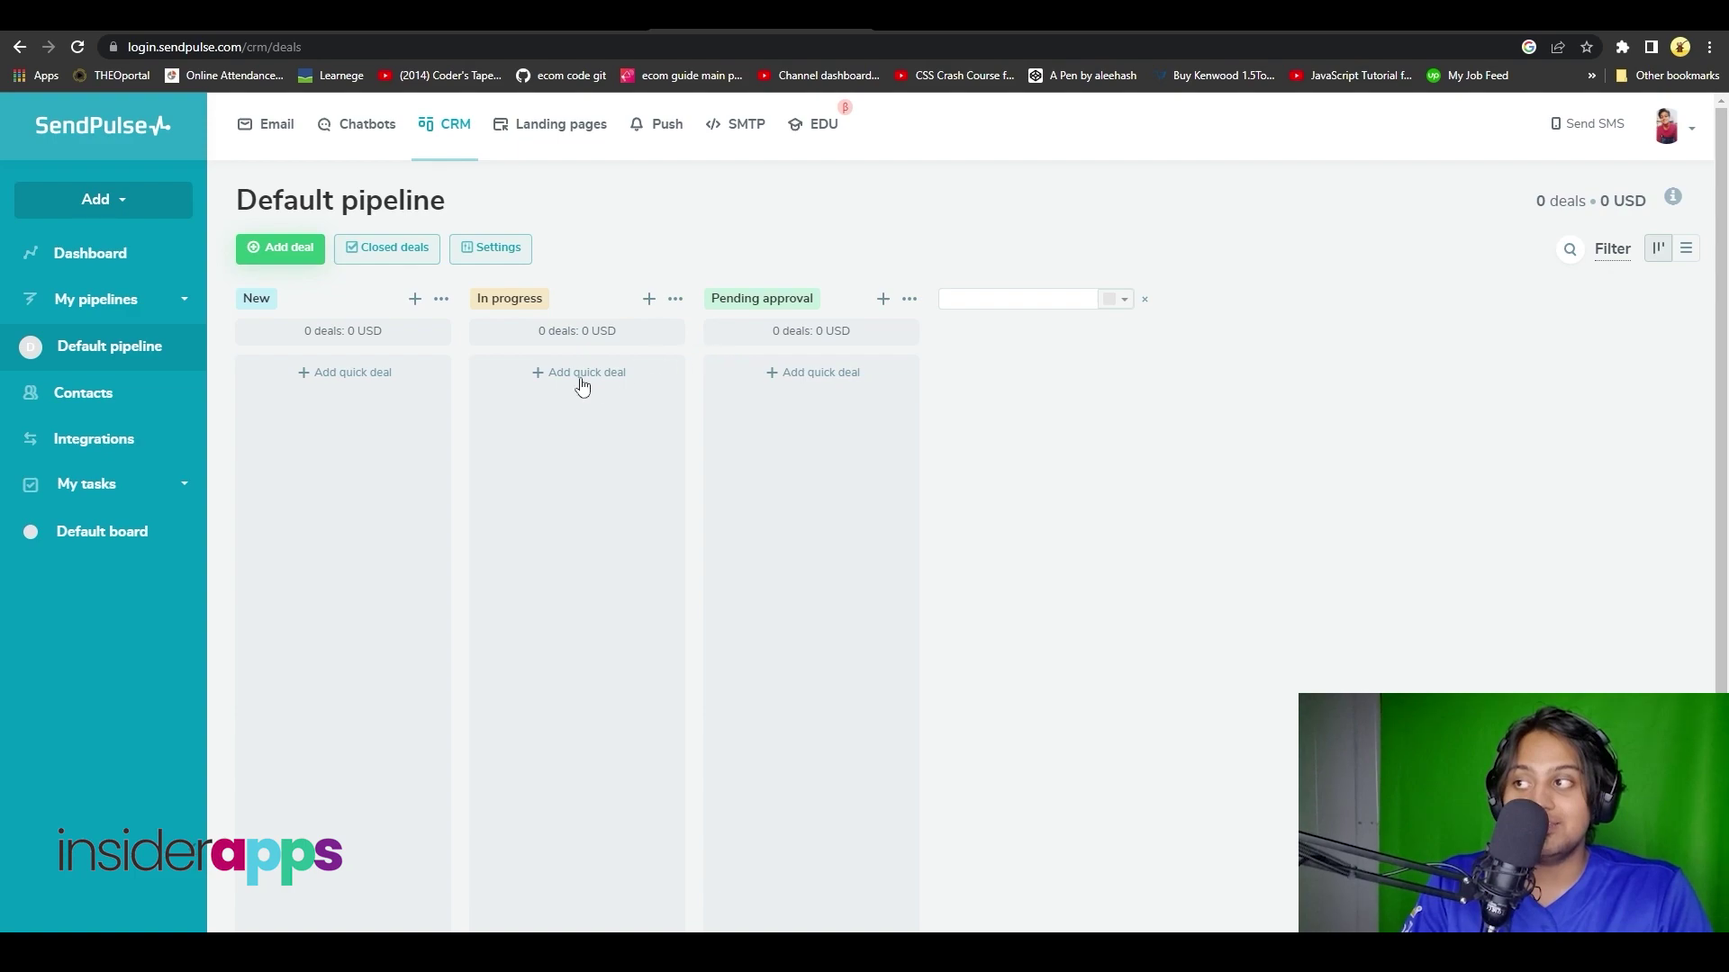
left_click(361, 373)
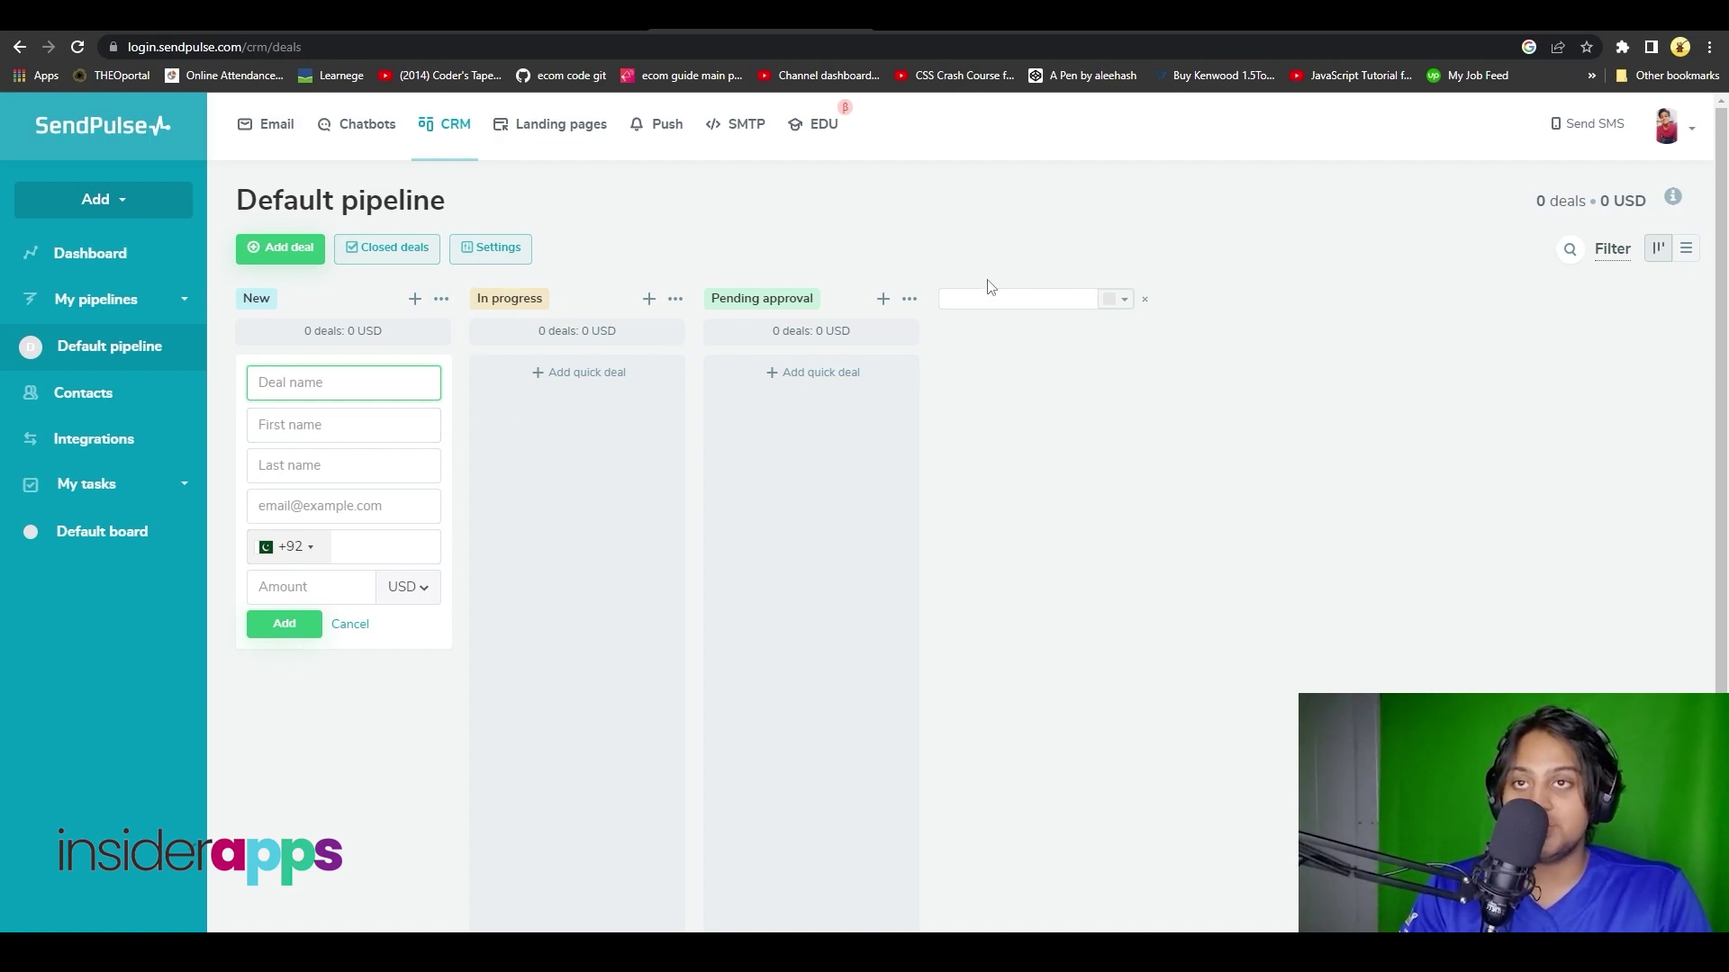
left_click(1050, 432)
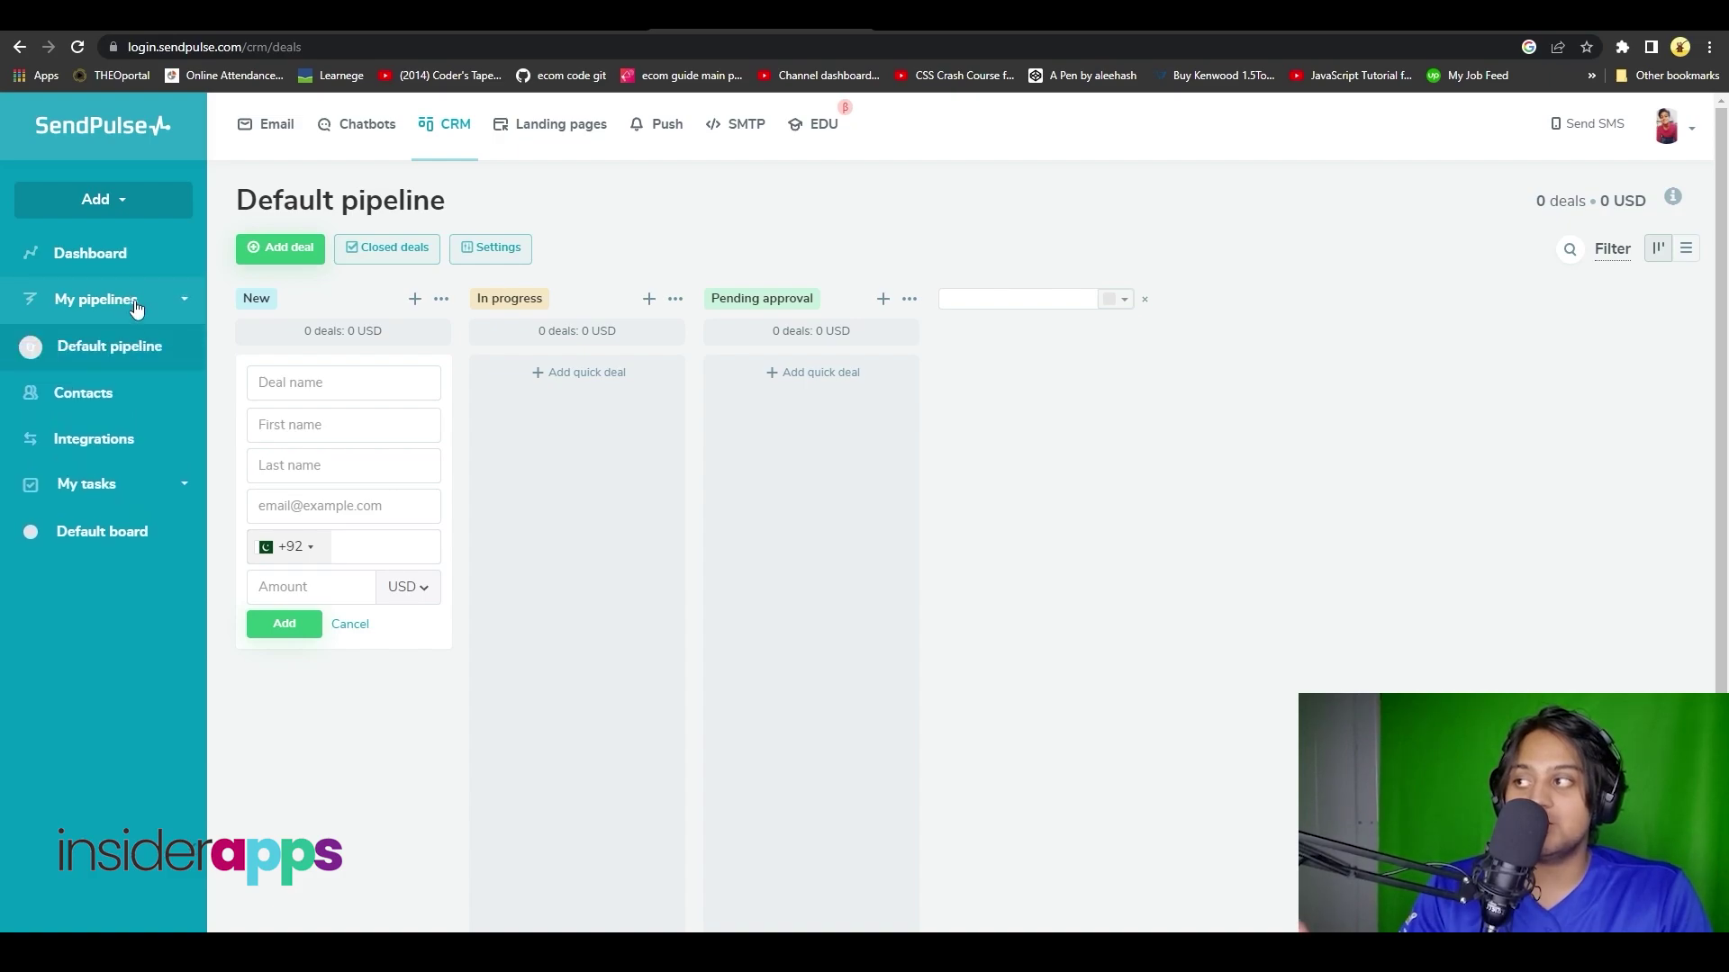
- Look over the CRM's Add menu items, then open the Integrations page
left_click(129, 200)
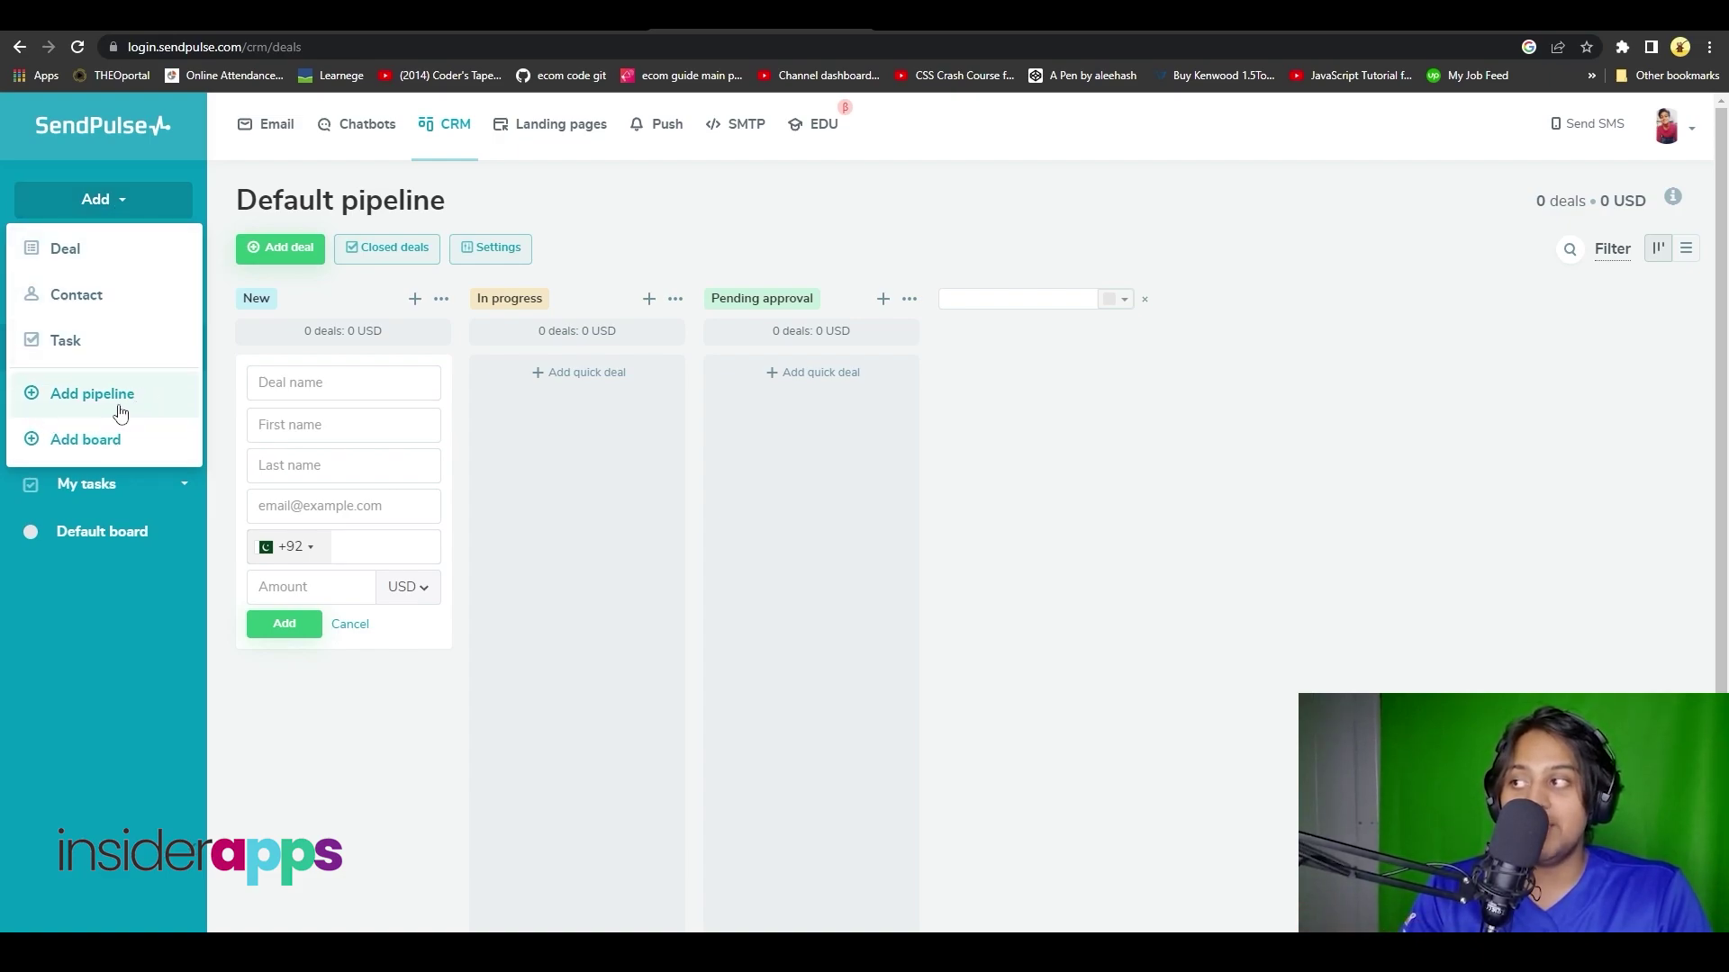
left_click(1173, 485)
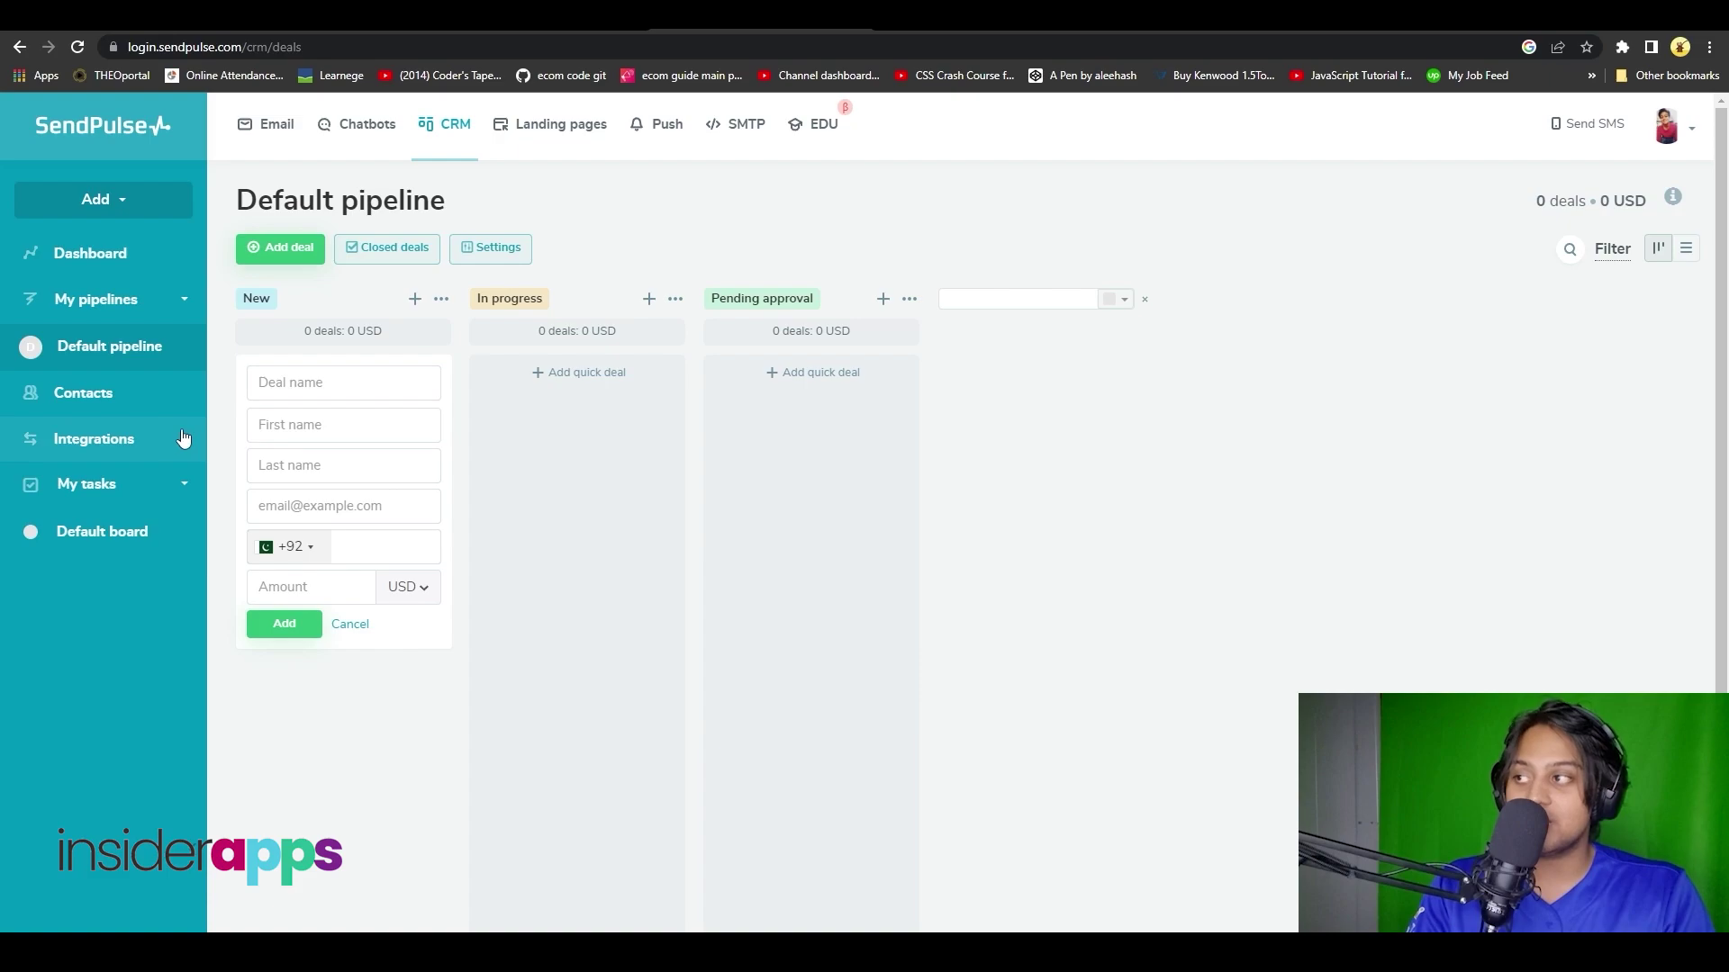
left_click(155, 438)
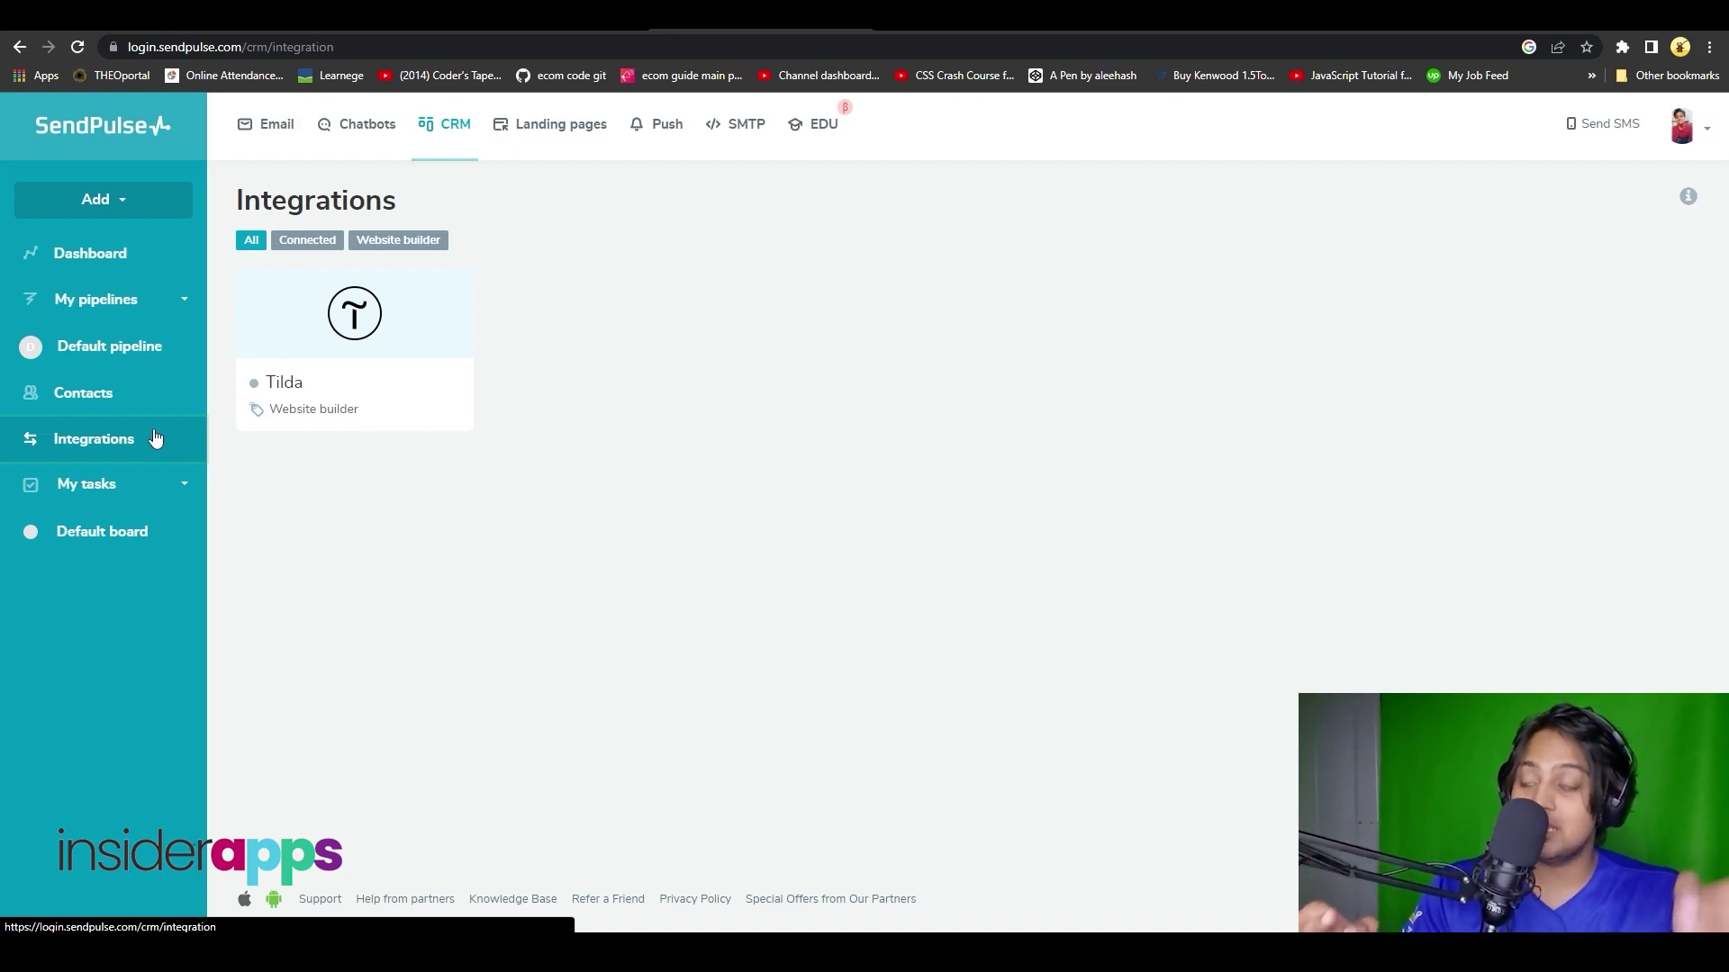
- Visit the Landing pages section, then return to the email dashboard and open Mailing Lists
left_click(114, 440)
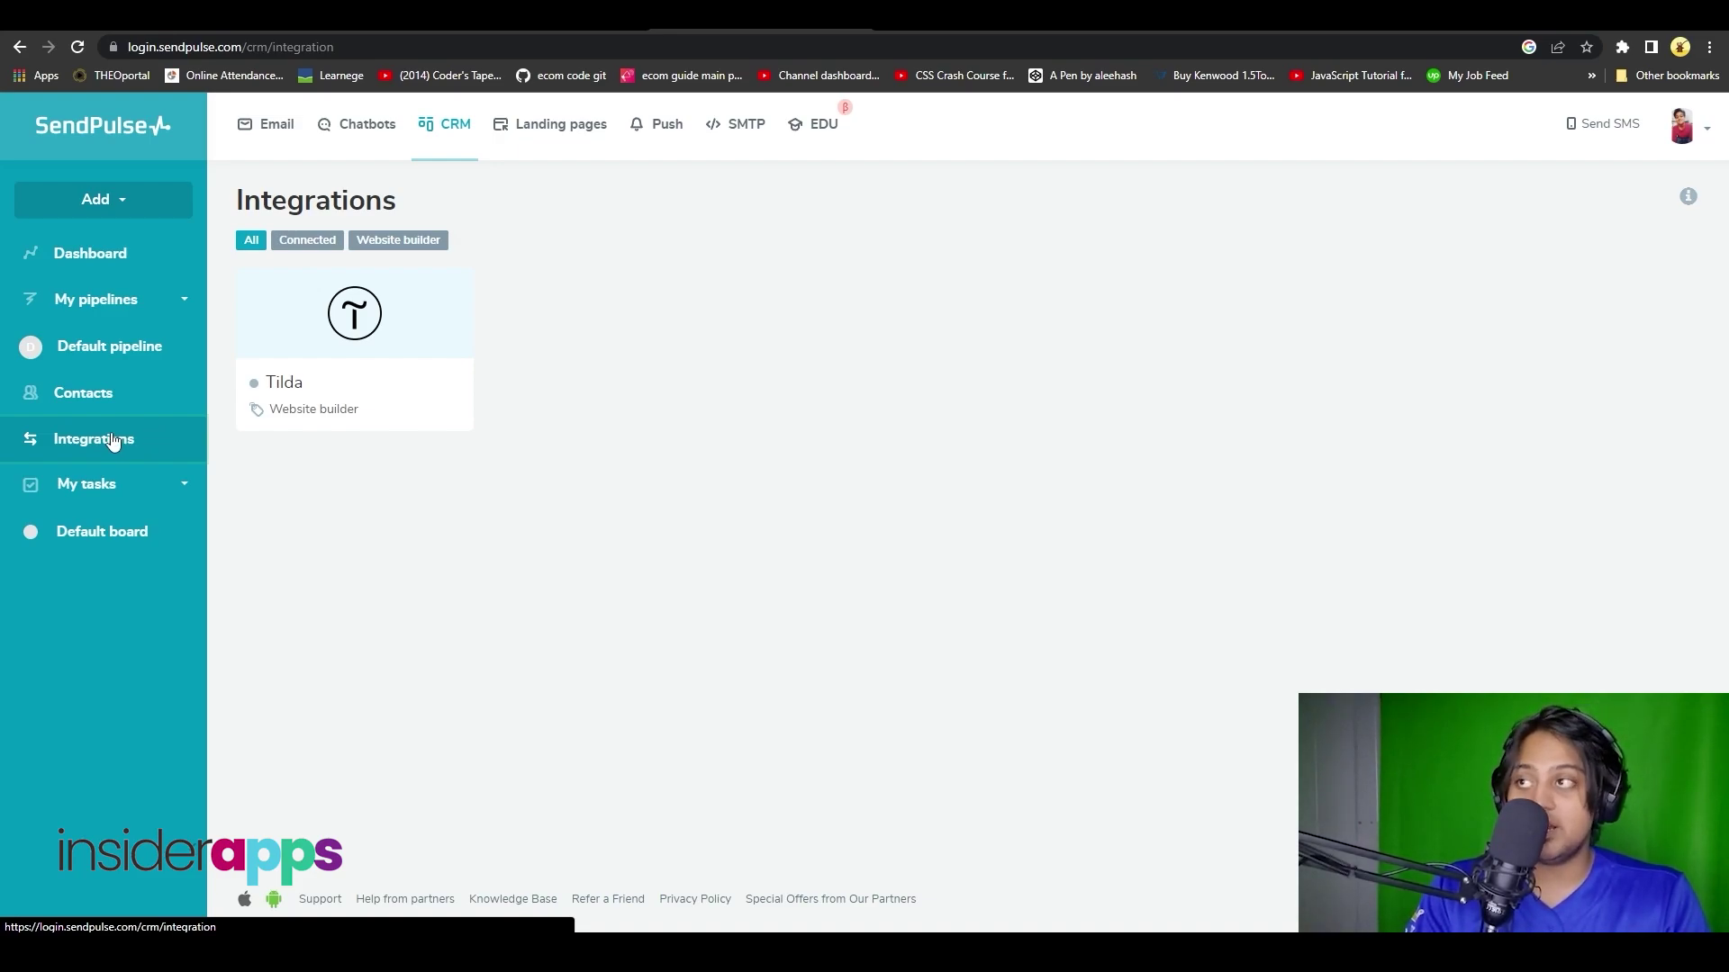
left_click(540, 128)
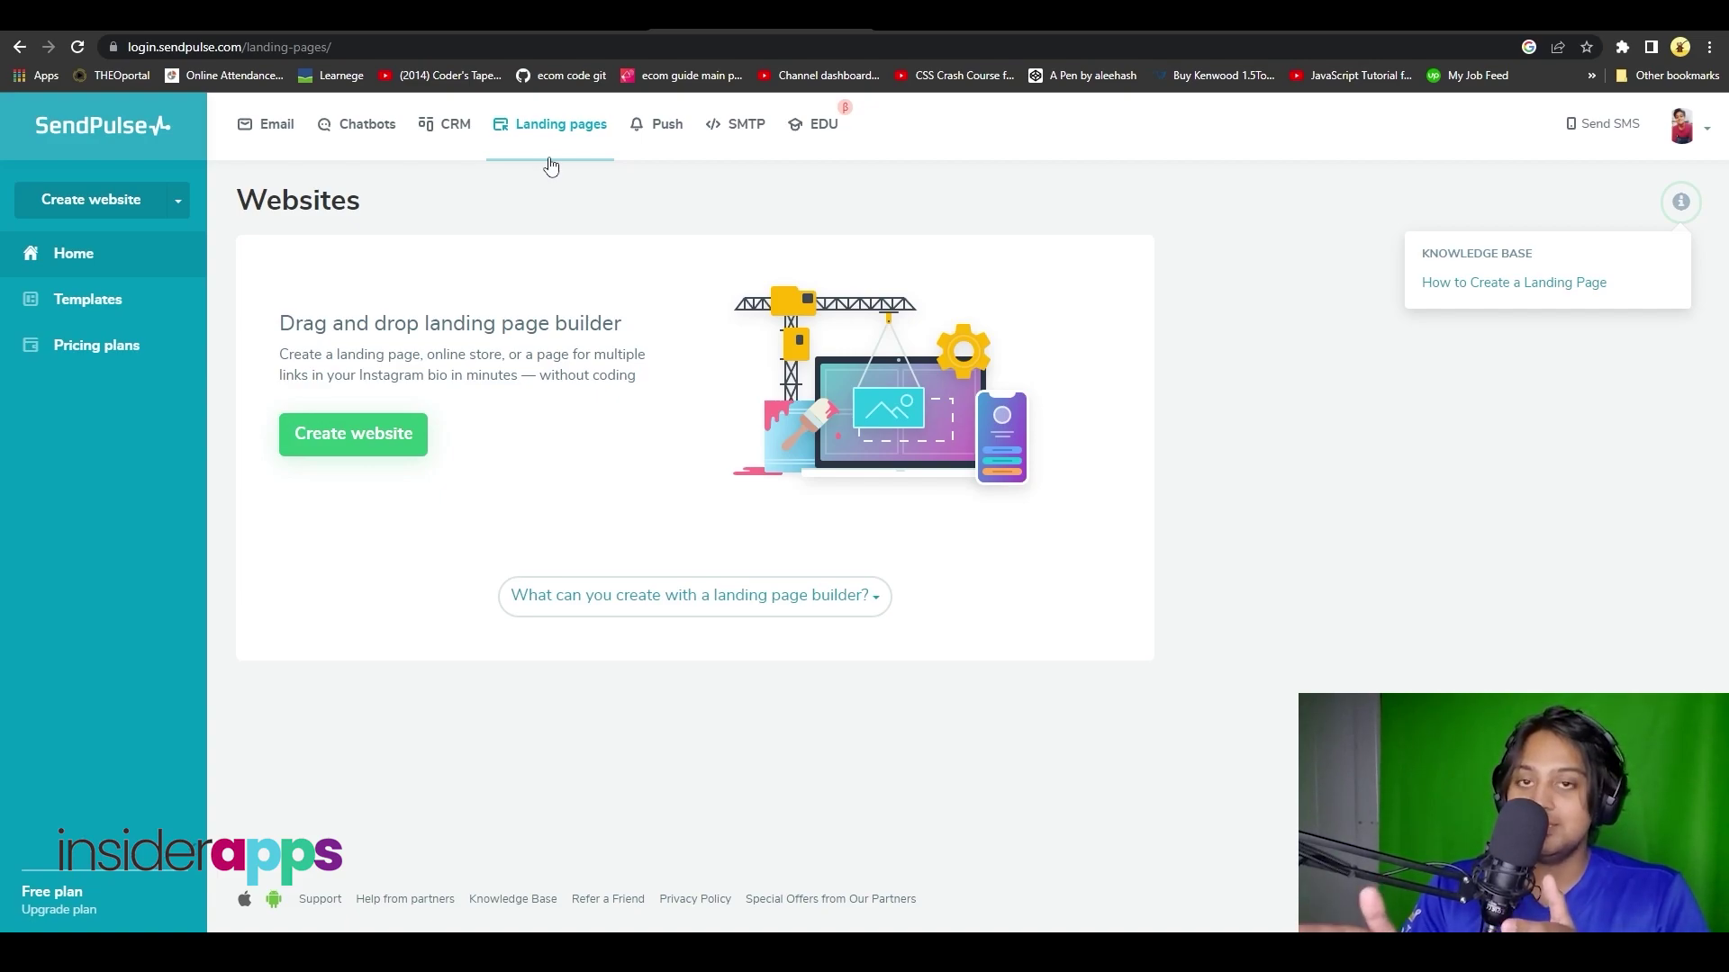
left_click(101, 144)
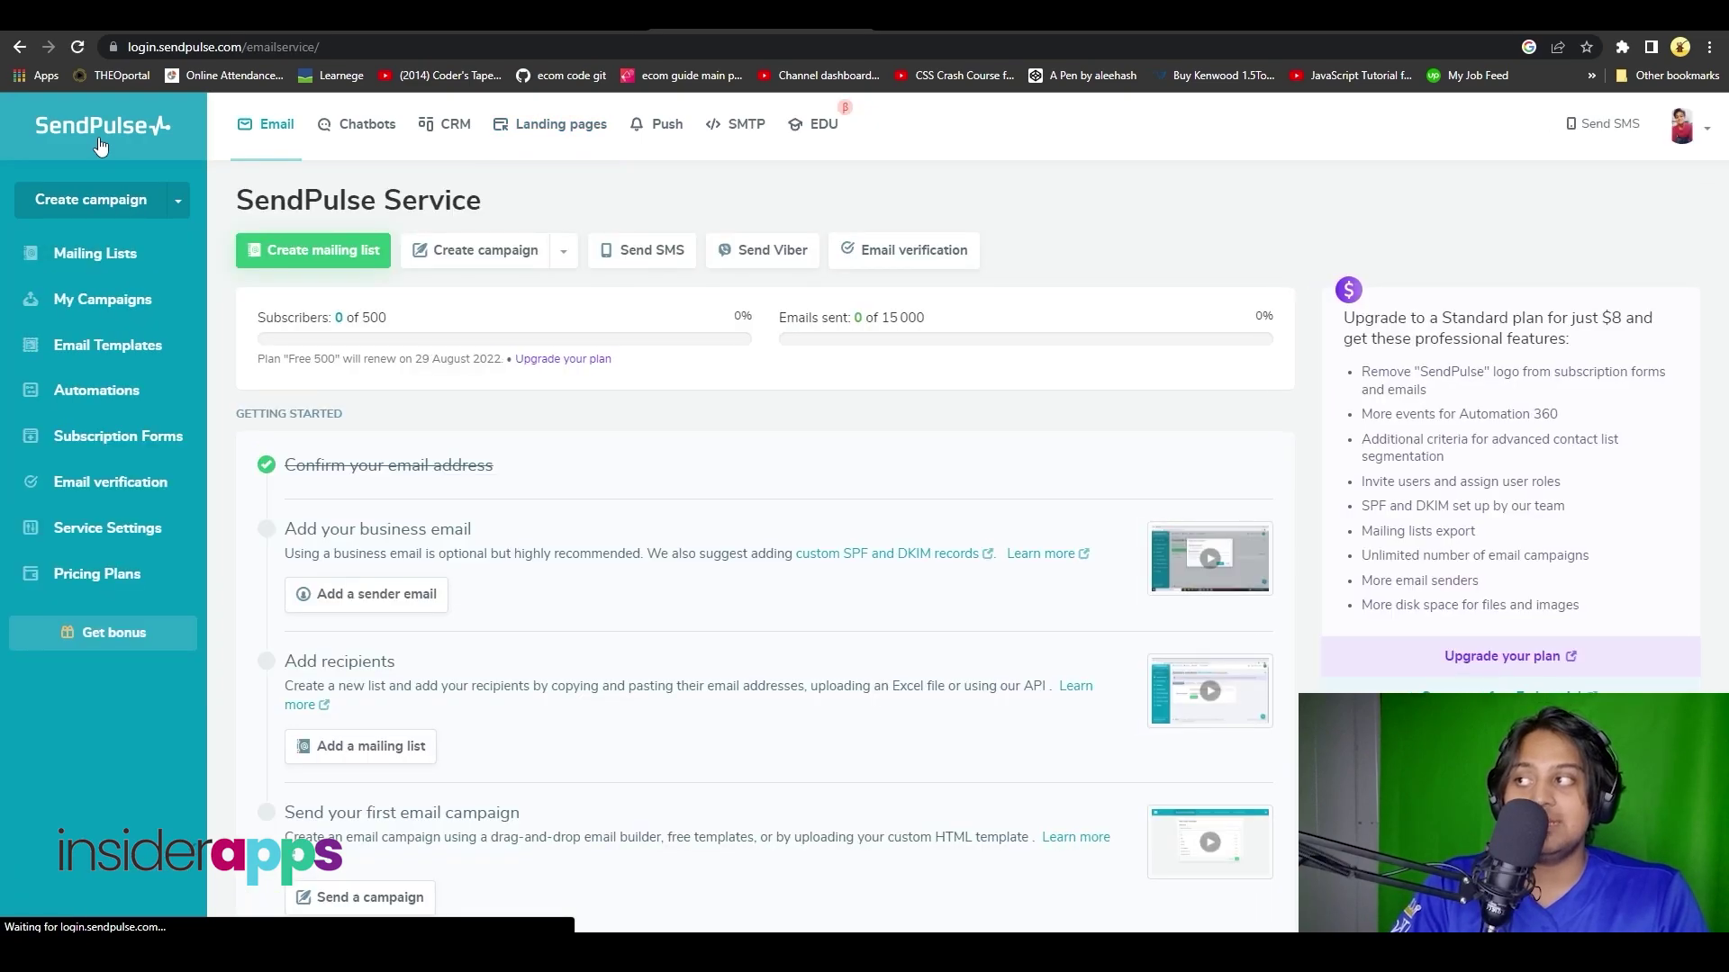
left_click(121, 256)
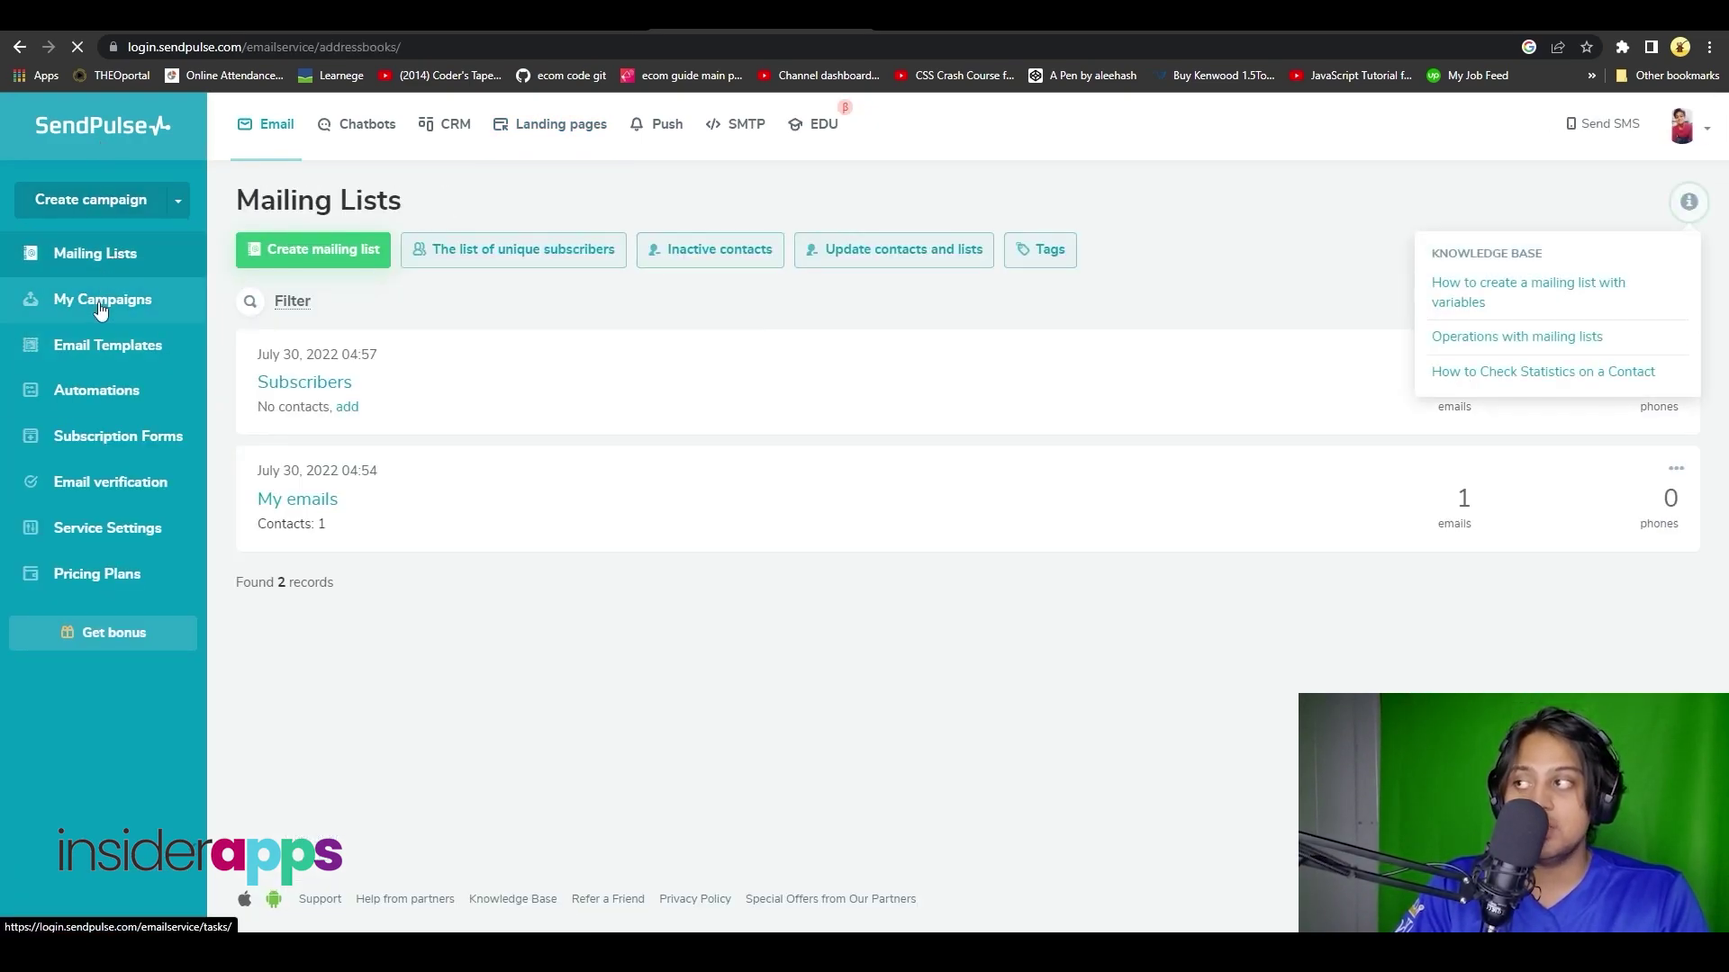
- Open My Campaigns and begin creating the first email campaign
left_click(101, 310)
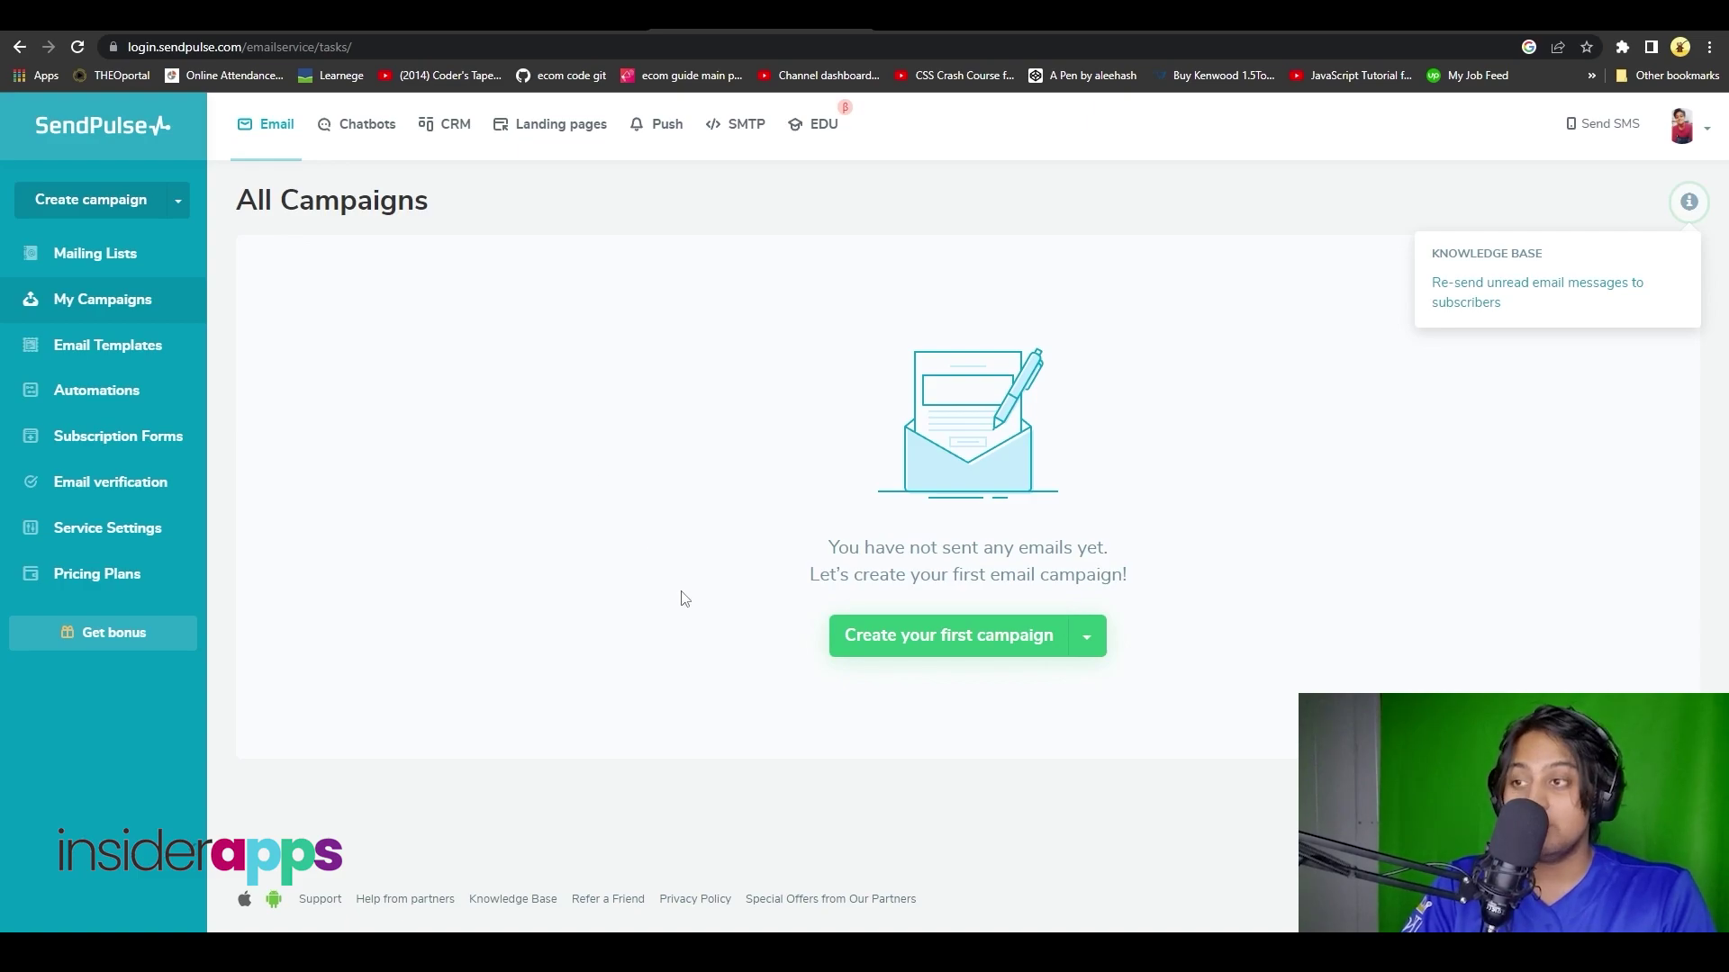
left_click(959, 637)
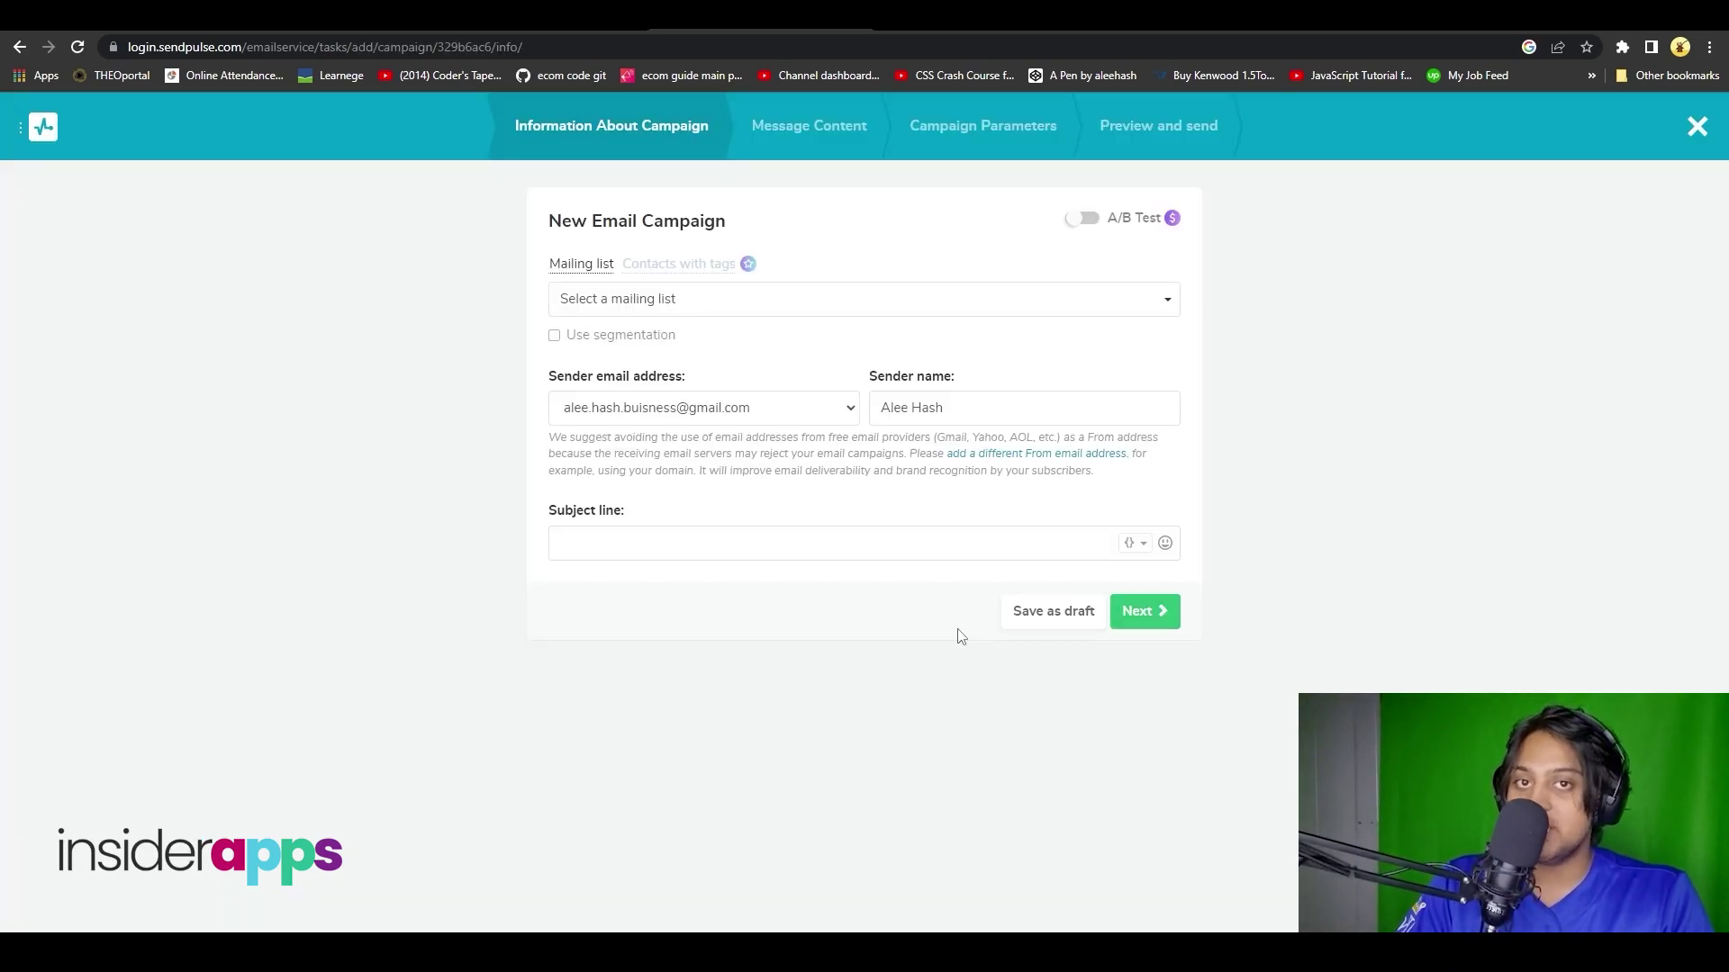
- Select My emails as the campaign's mailing list, then go back to All Campaigns
left_click(709, 304)
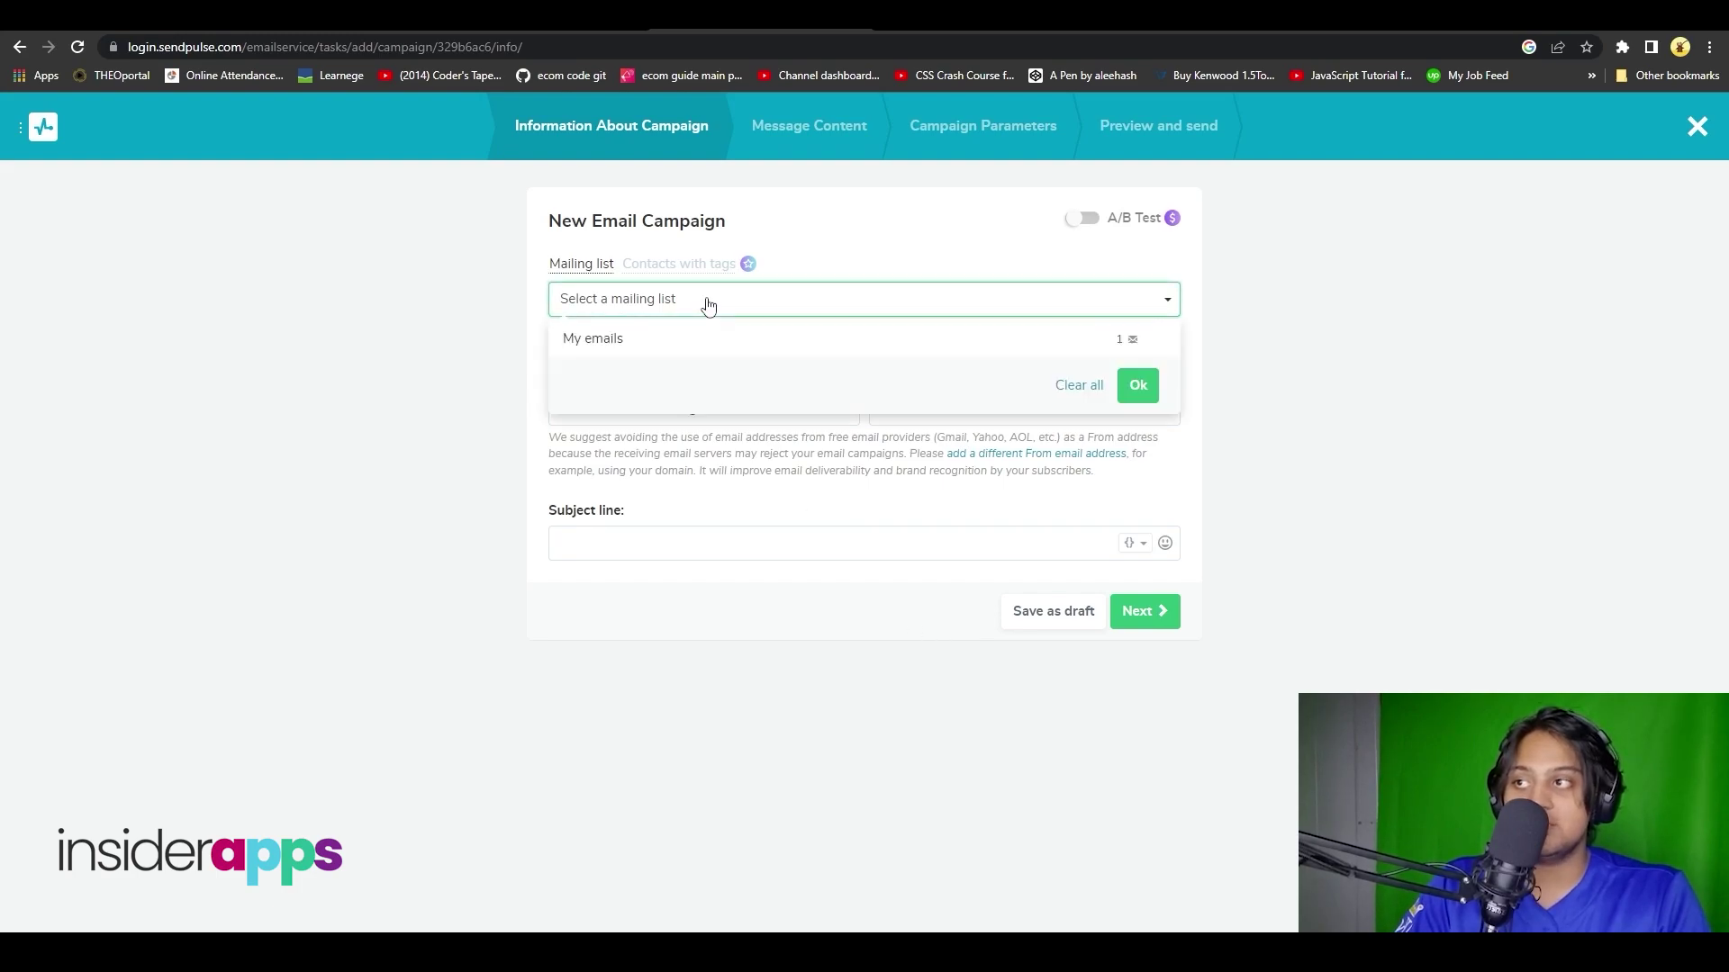
left_click(707, 338)
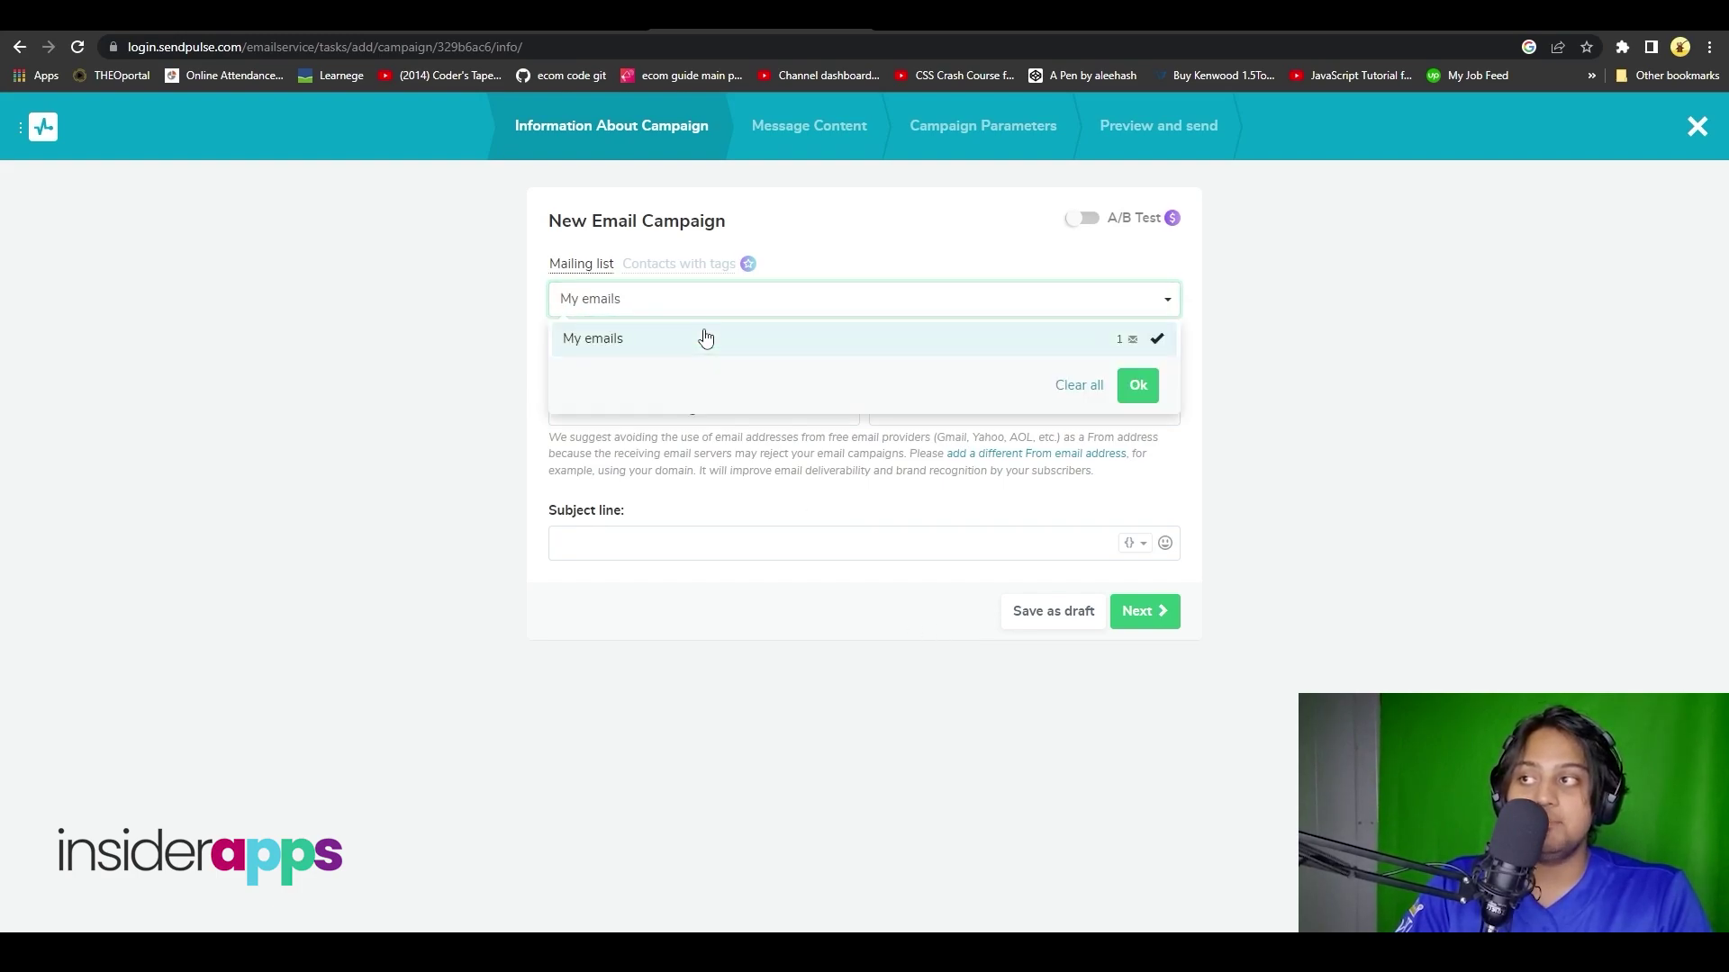
left_click(1135, 384)
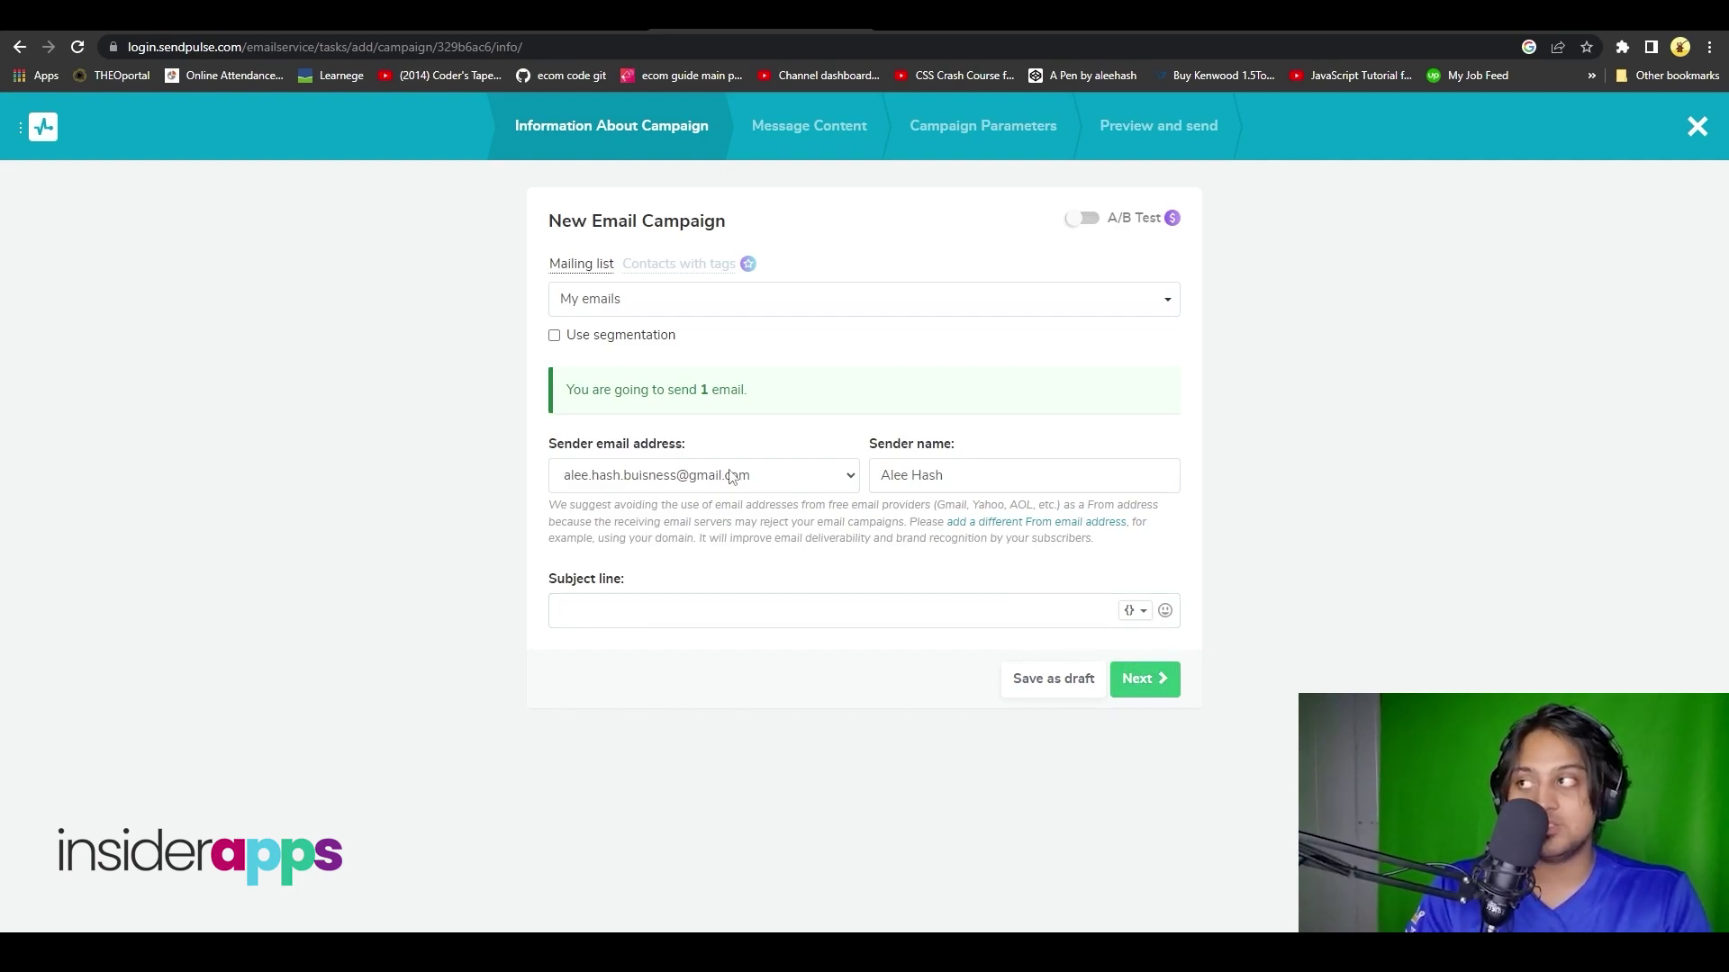
left_click(19, 48)
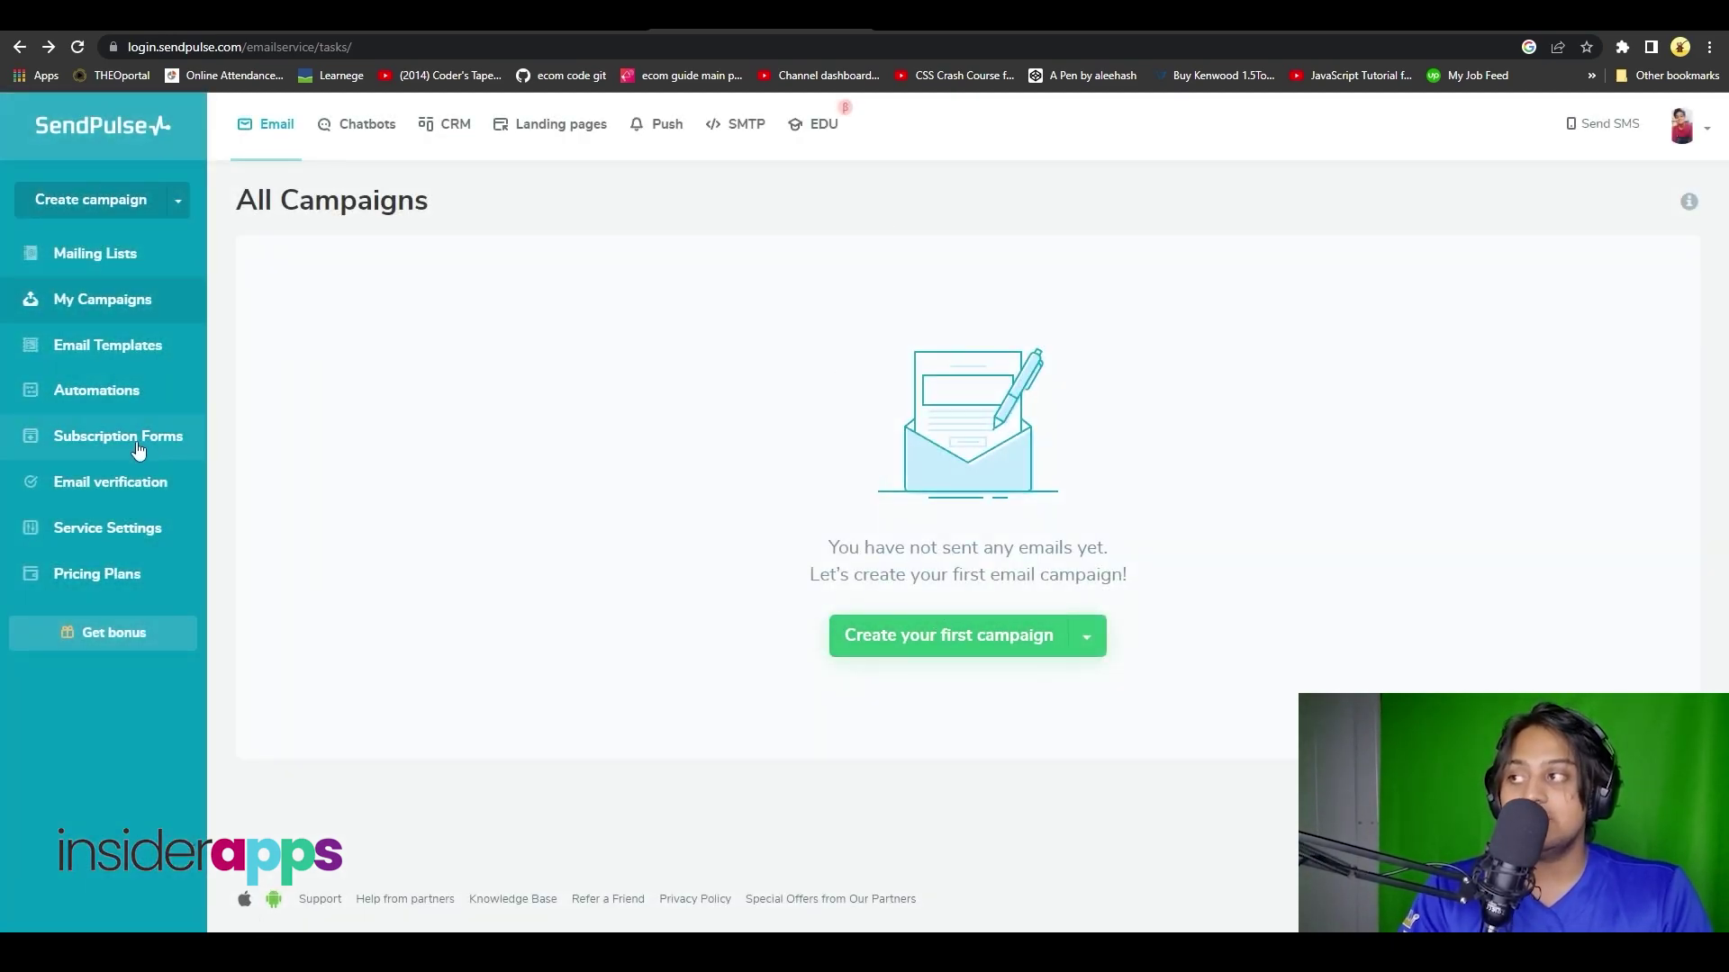
- Go to email automations, dismiss the Autoflow onboarding tips, then go to Subscription Forms
left_click(128, 382)
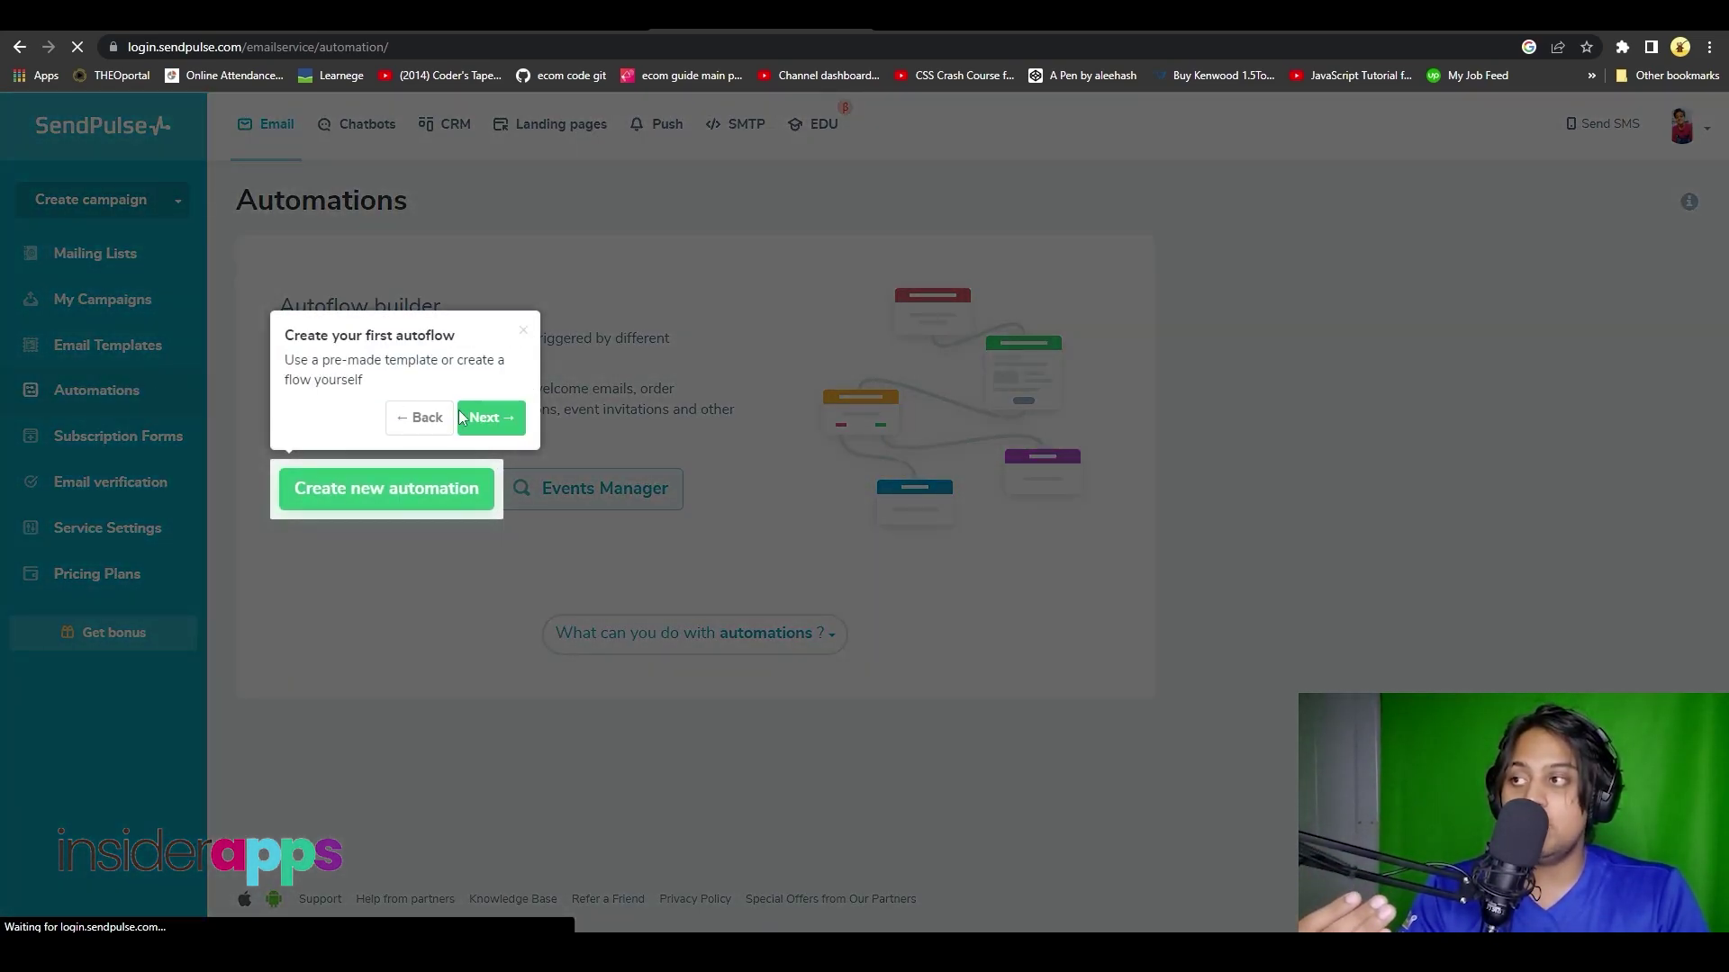
left_click(490, 418)
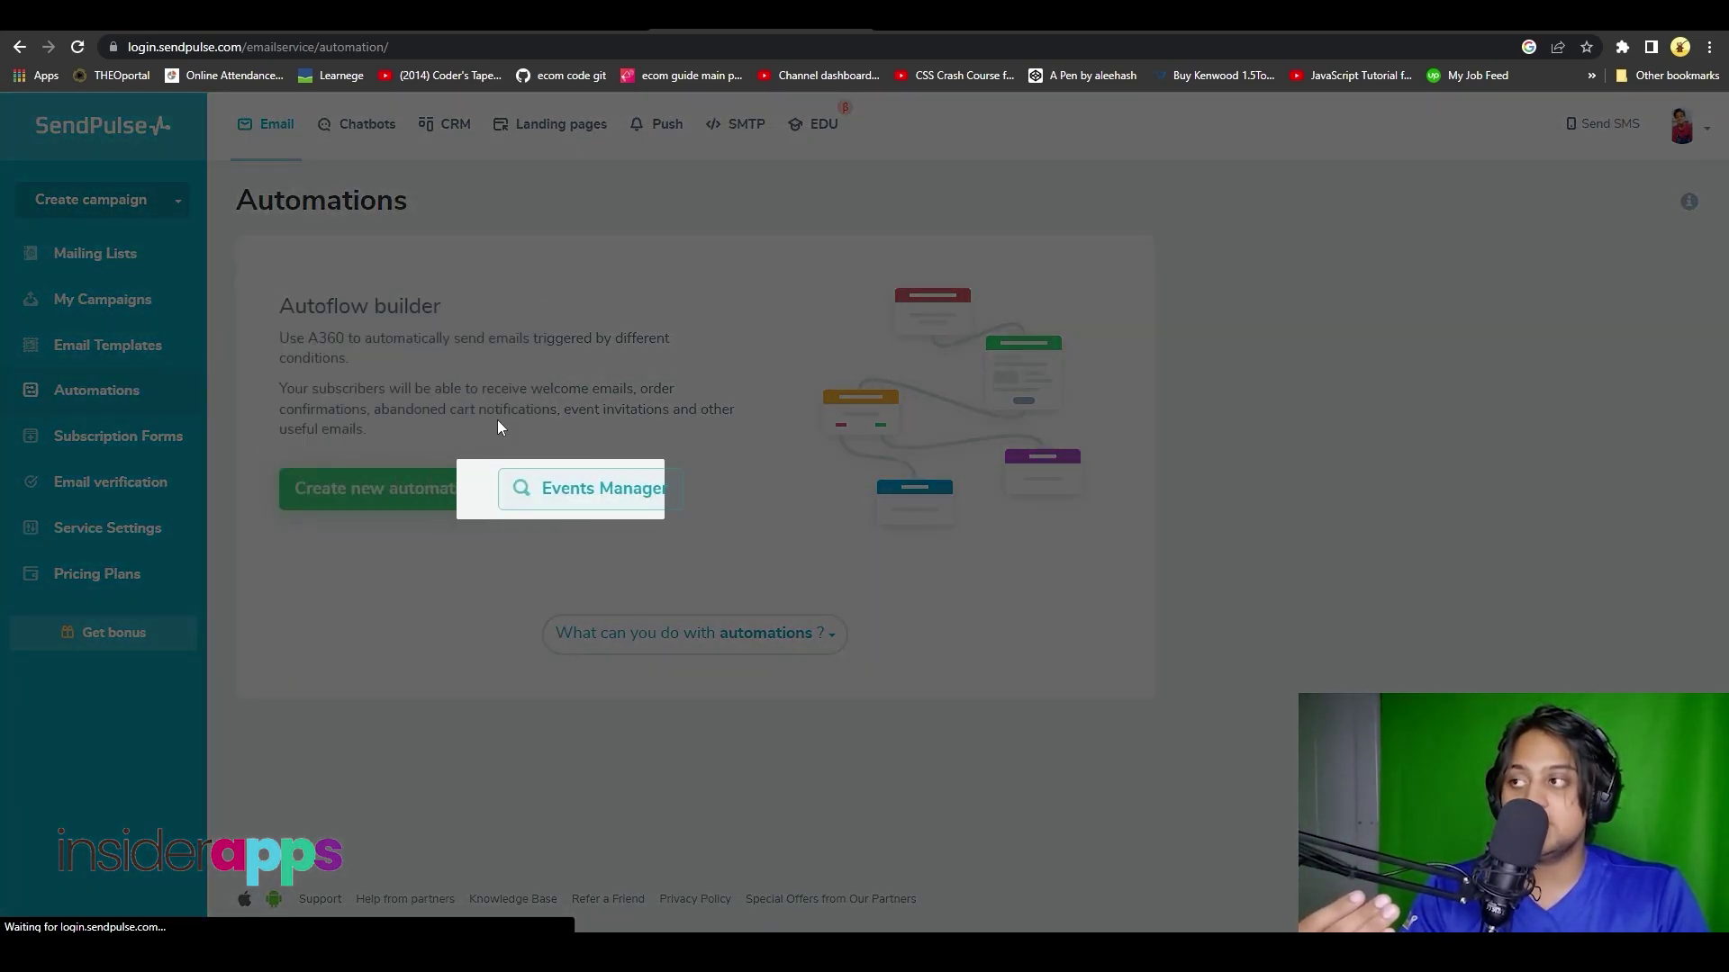
left_click(711, 417)
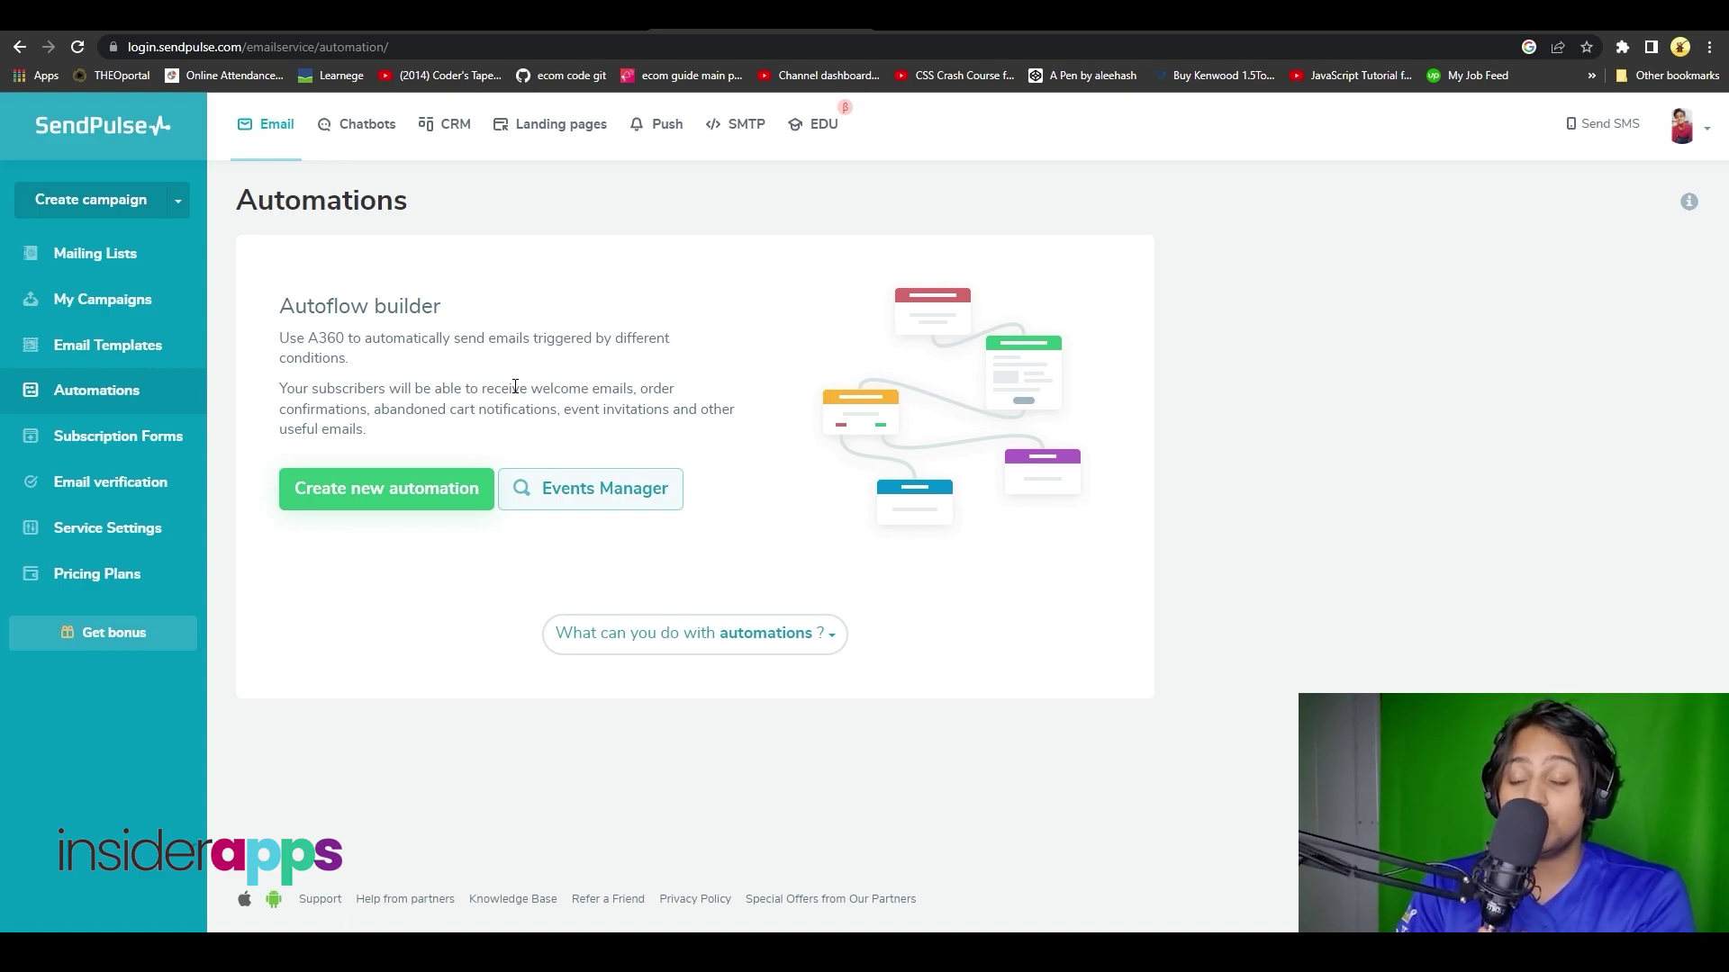
left_click(91, 438)
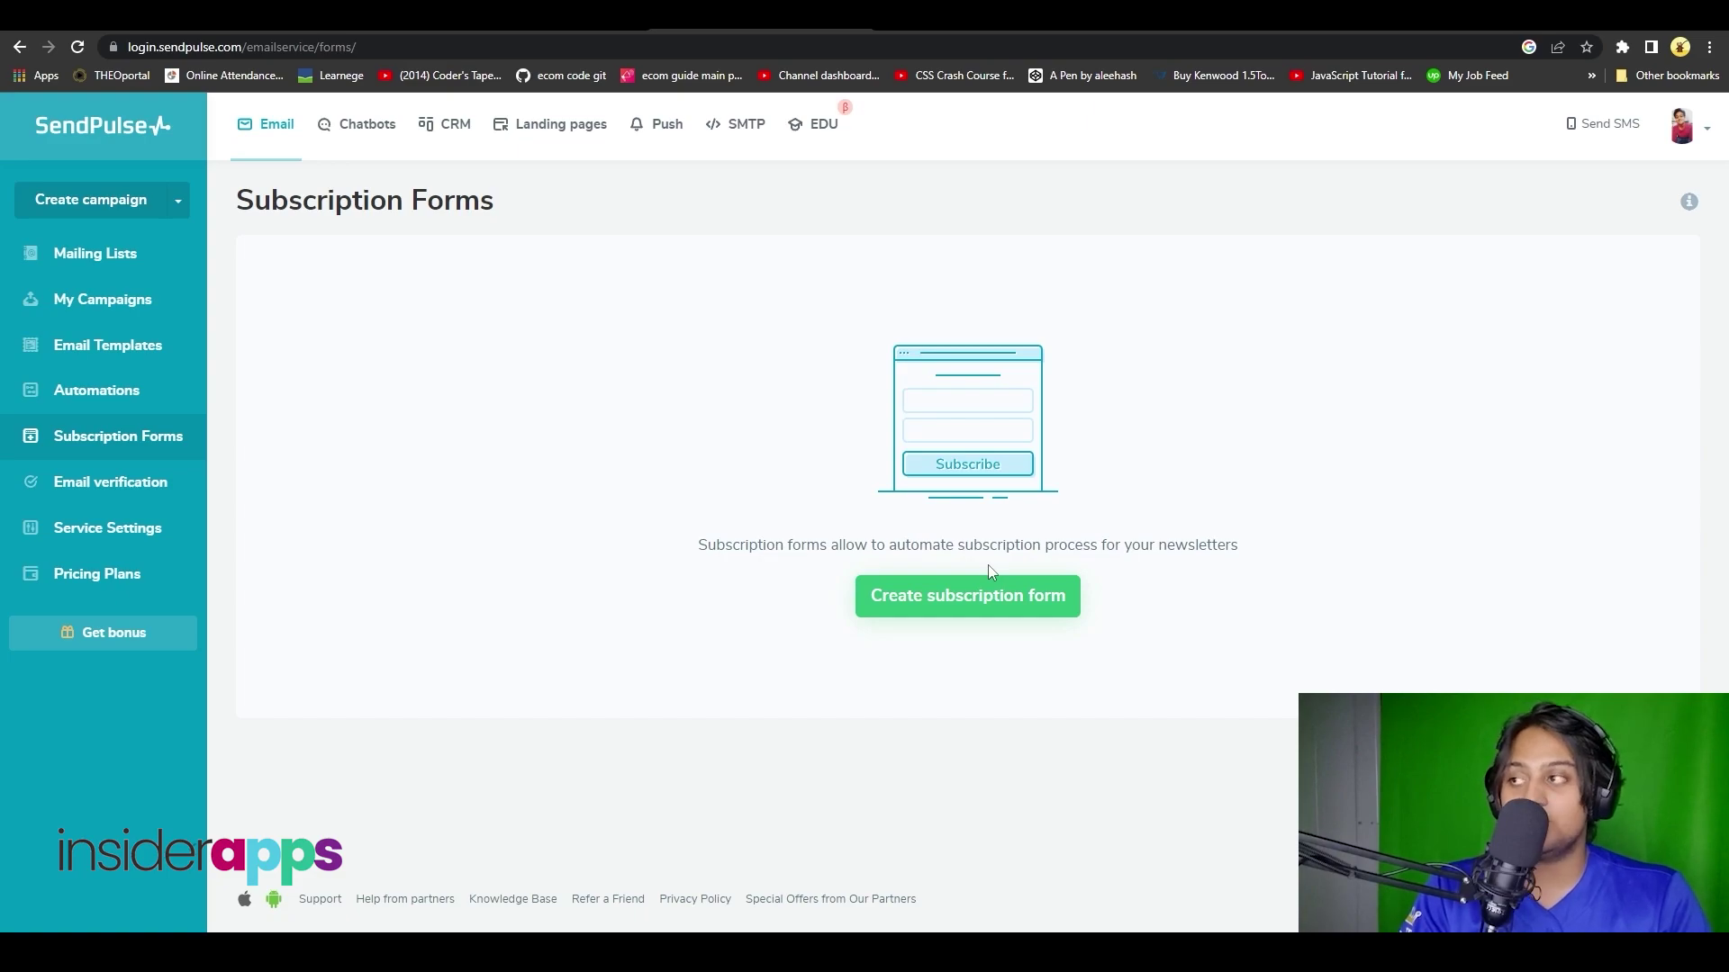
- View Email verification, then the Service Settings From Addresses tab, then go to Pricing Plans
left_click(146, 495)
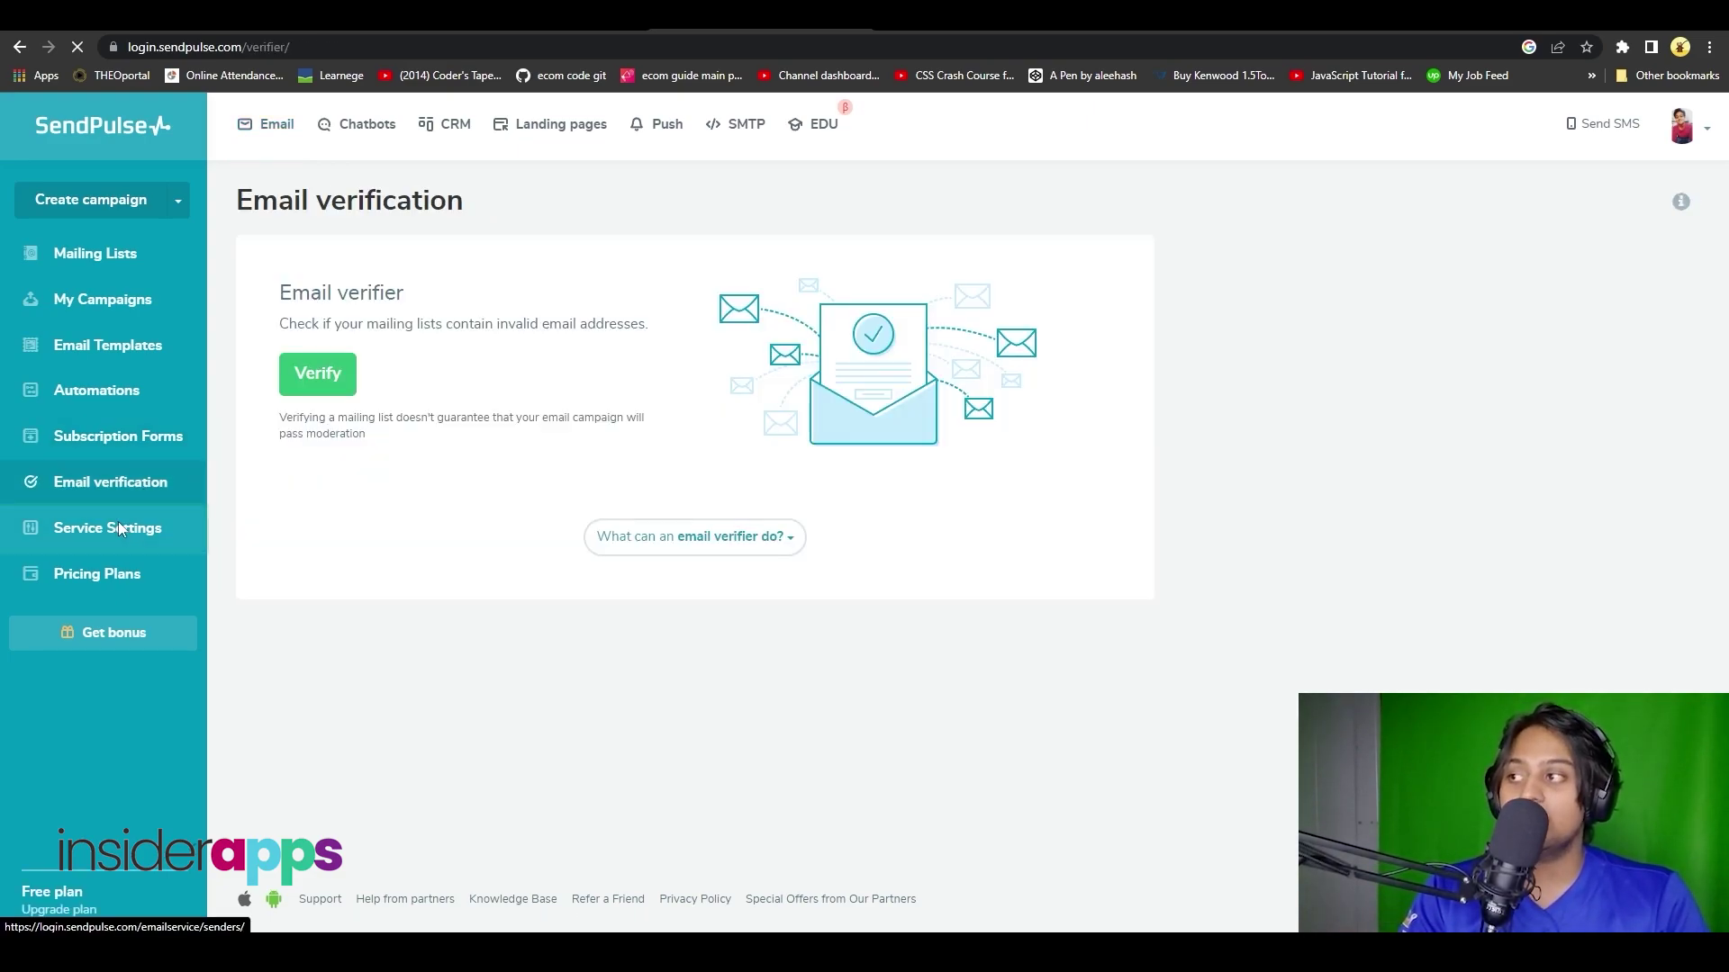
left_click(120, 527)
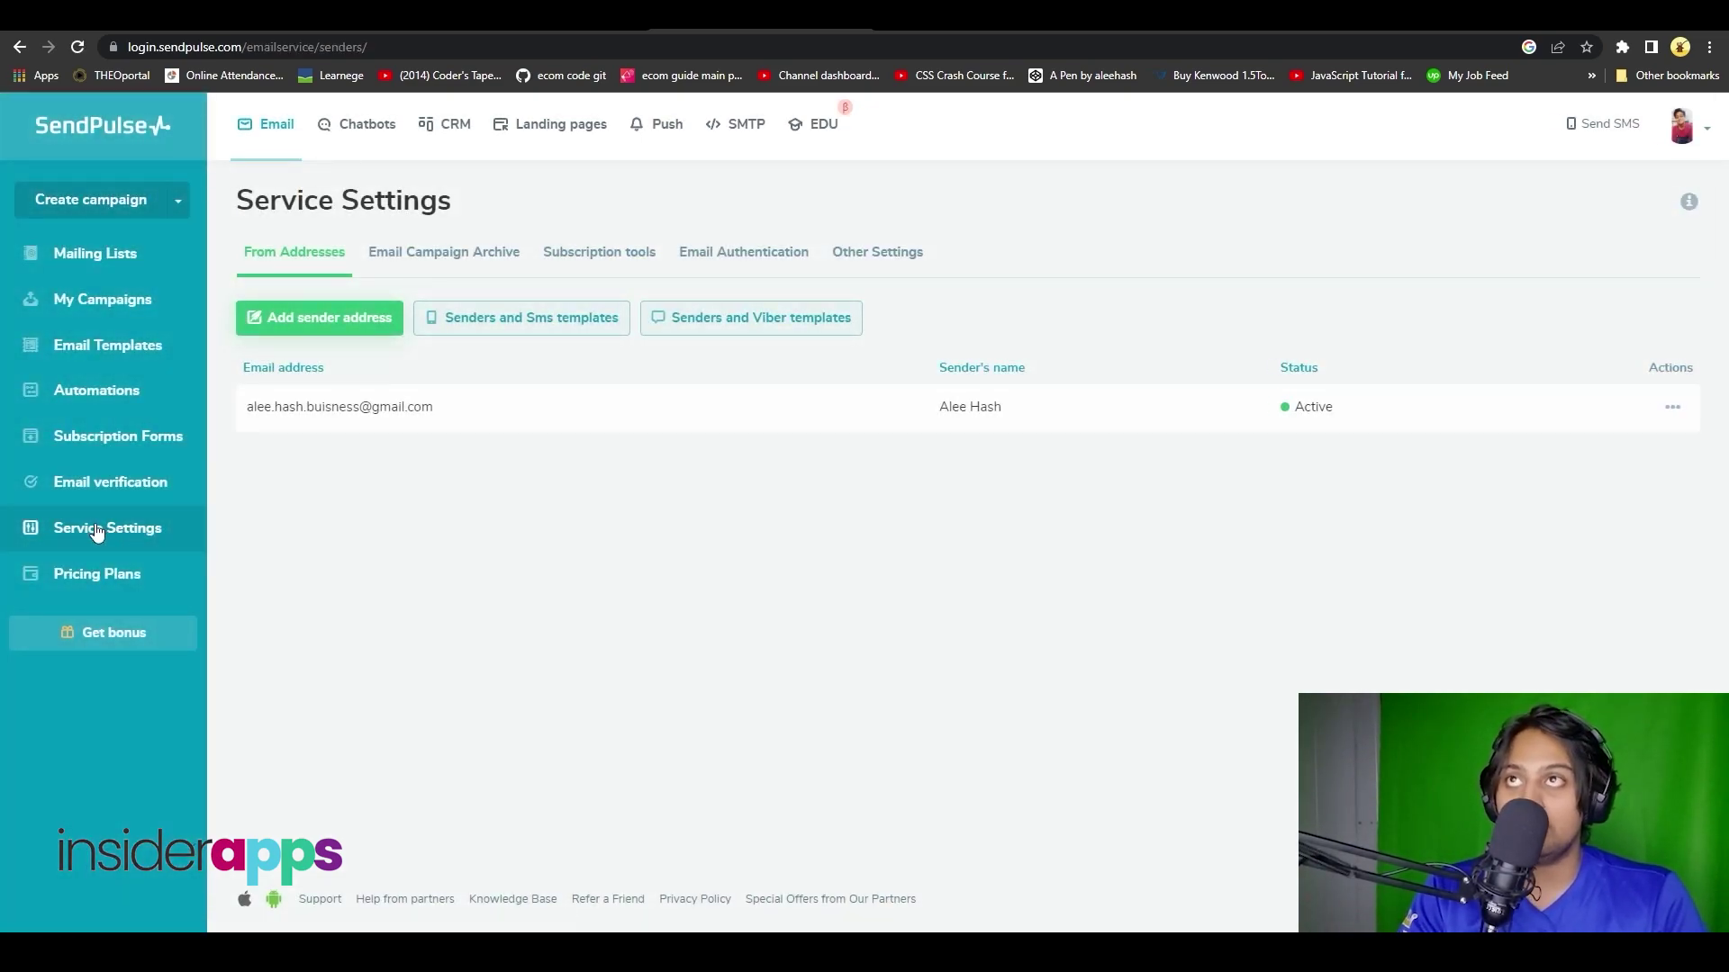
left_click(108, 569)
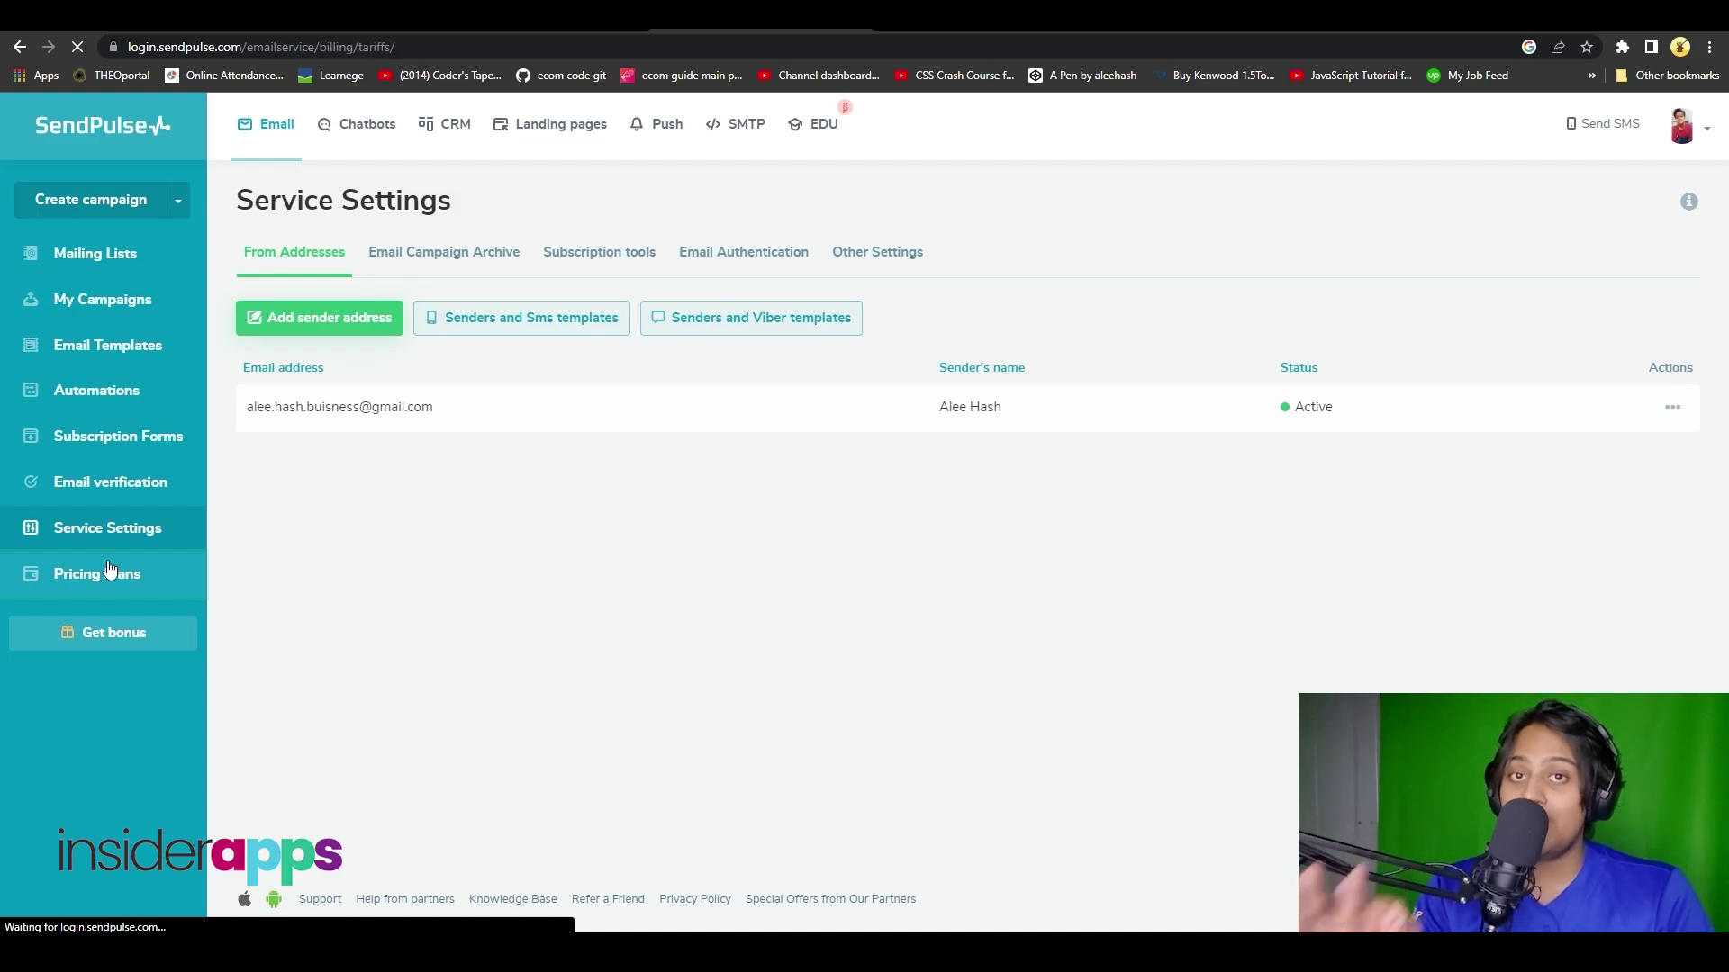
- Set the Standard plan list size to 4,000,001 - 5,000,000 and select the Pro plan
scroll(973, 470, "down", 1)
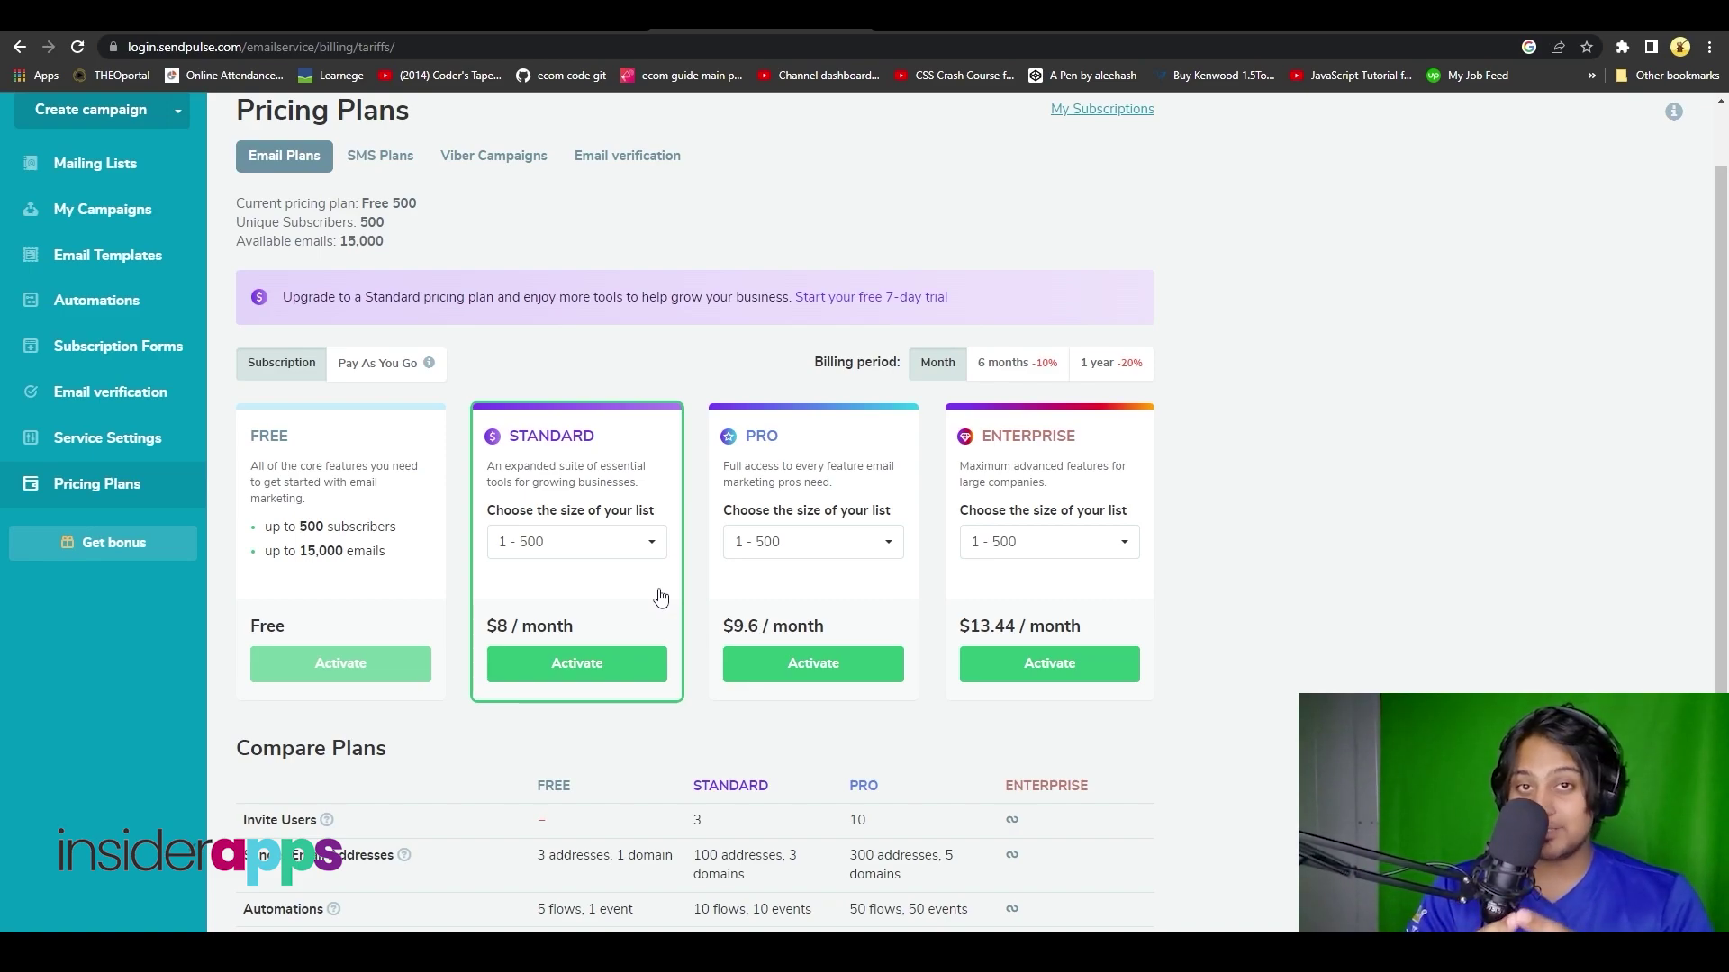
left_click(606, 541)
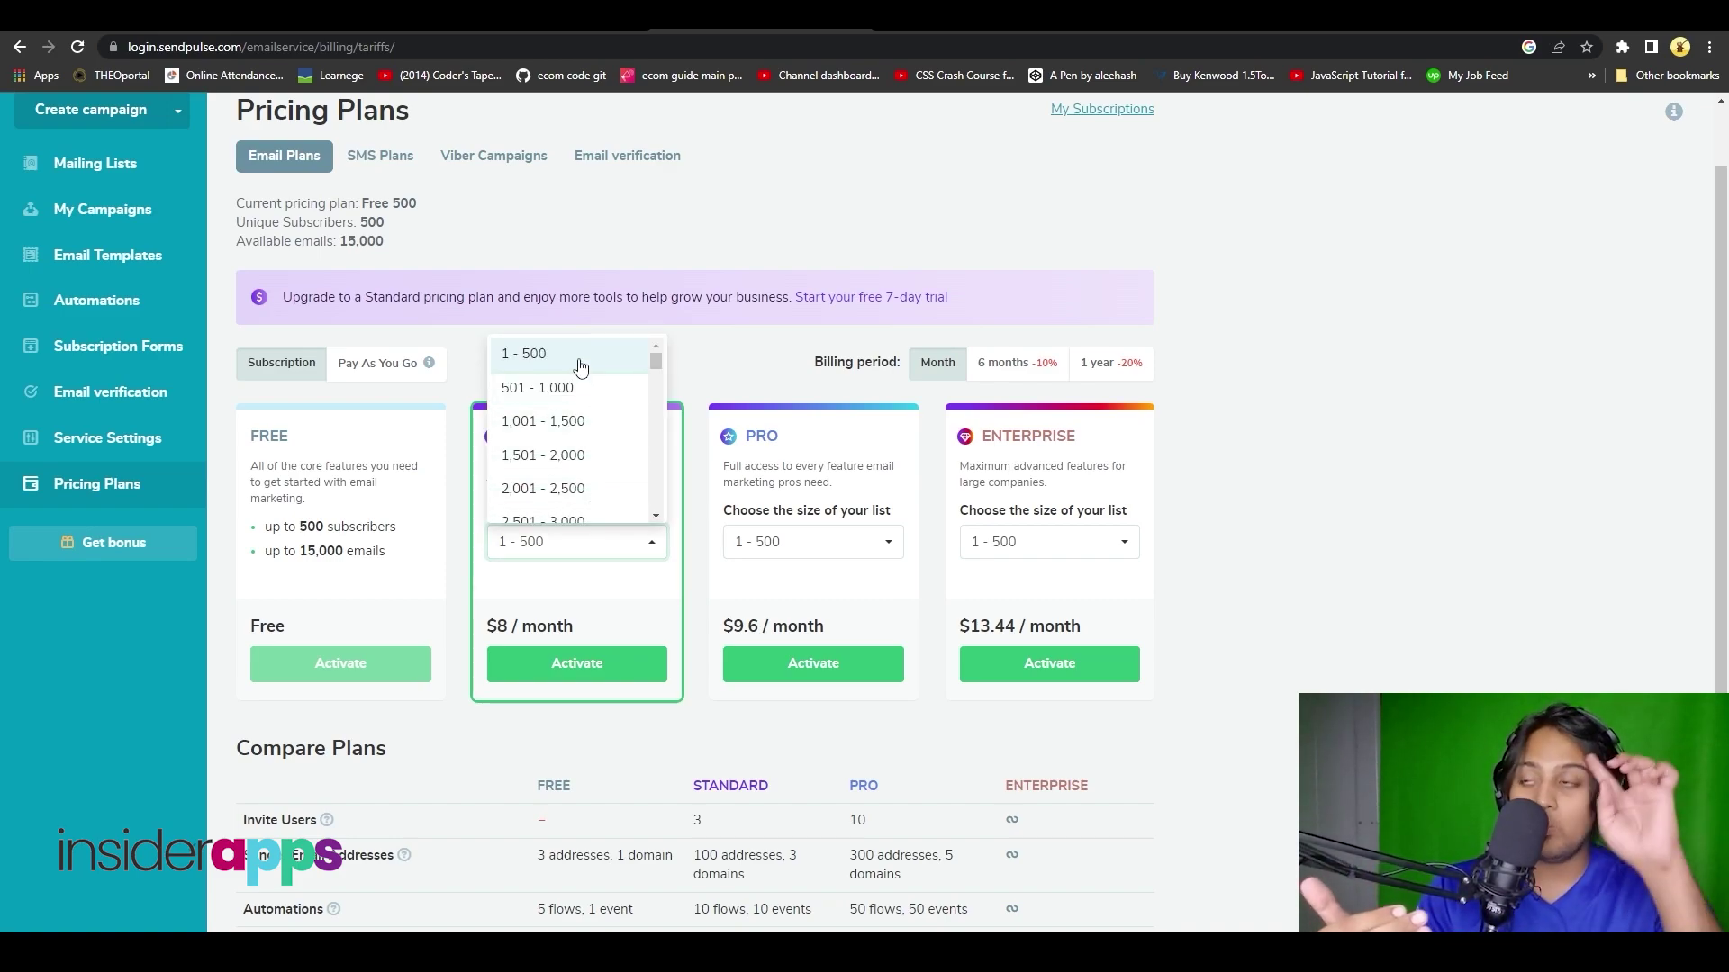
scroll(580, 366, "down", 20)
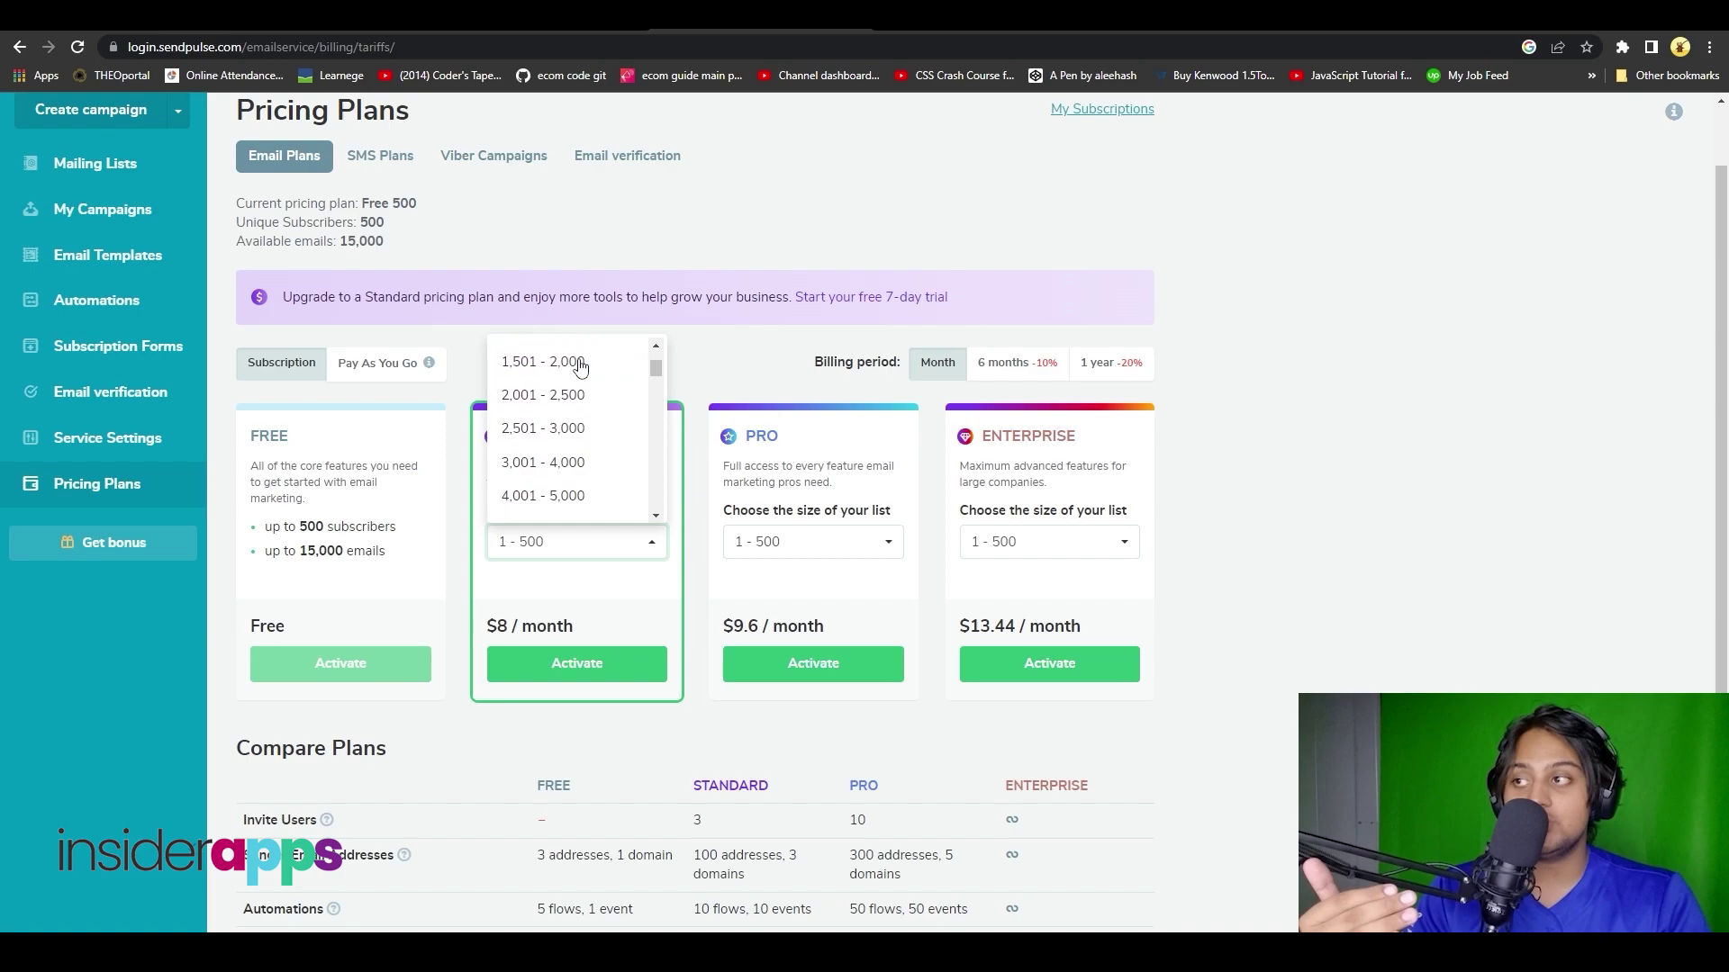
left_click(561, 506)
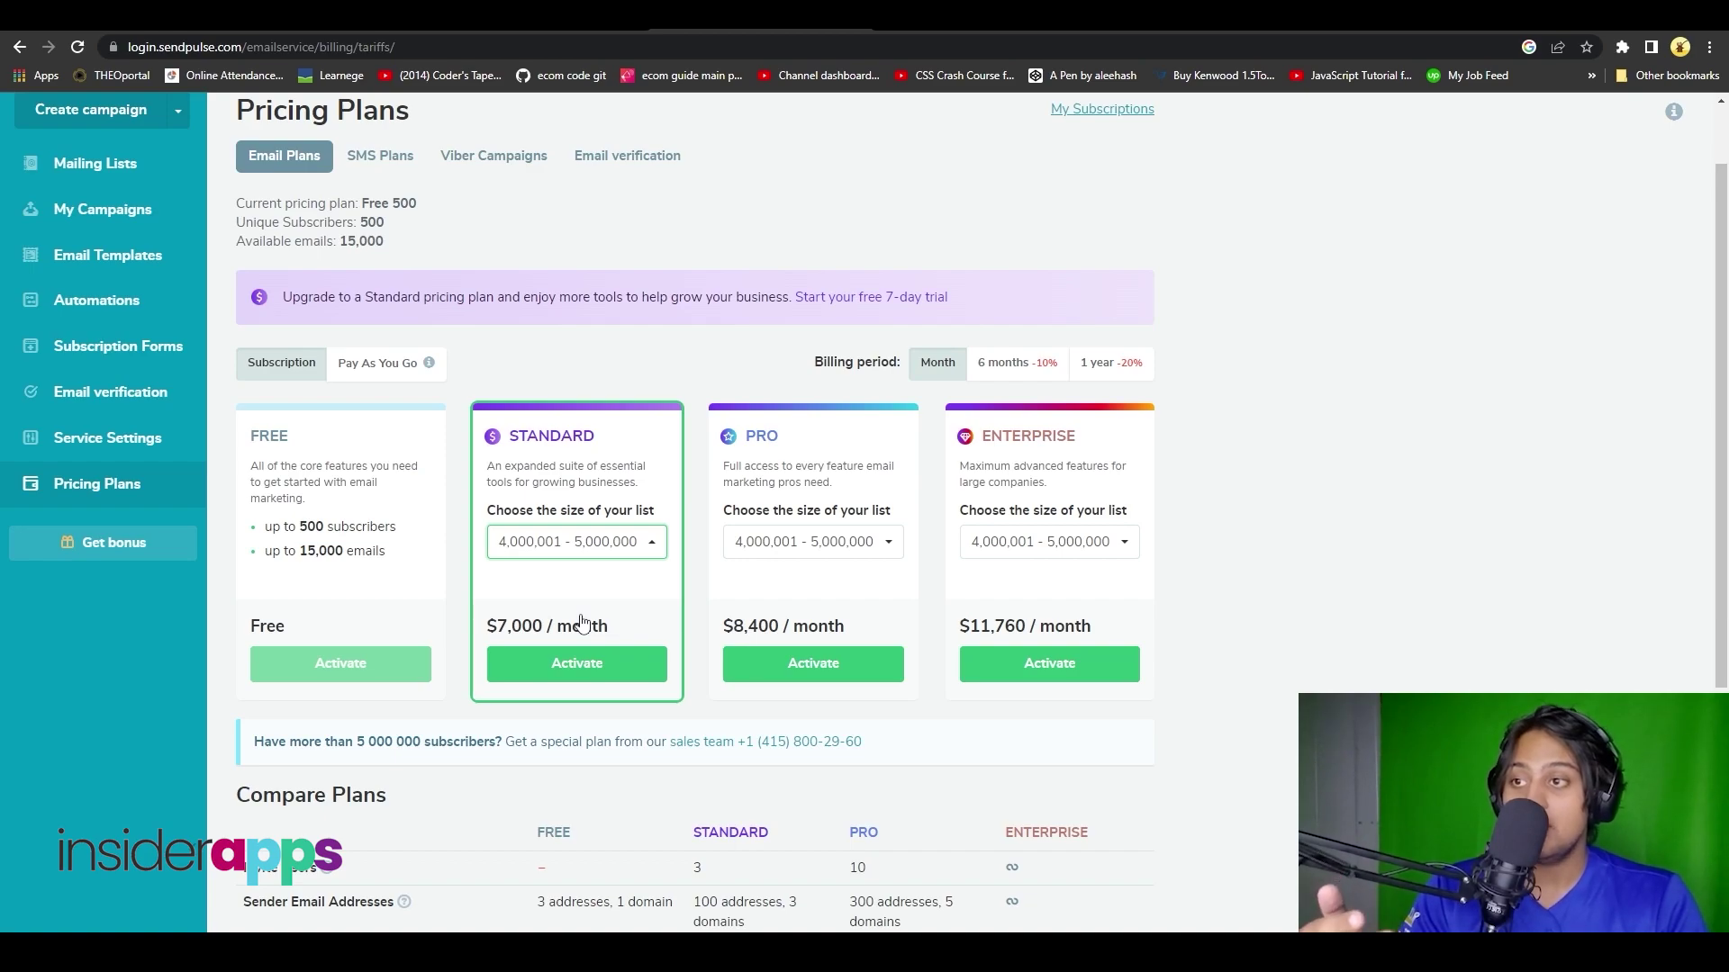
left_click(817, 464)
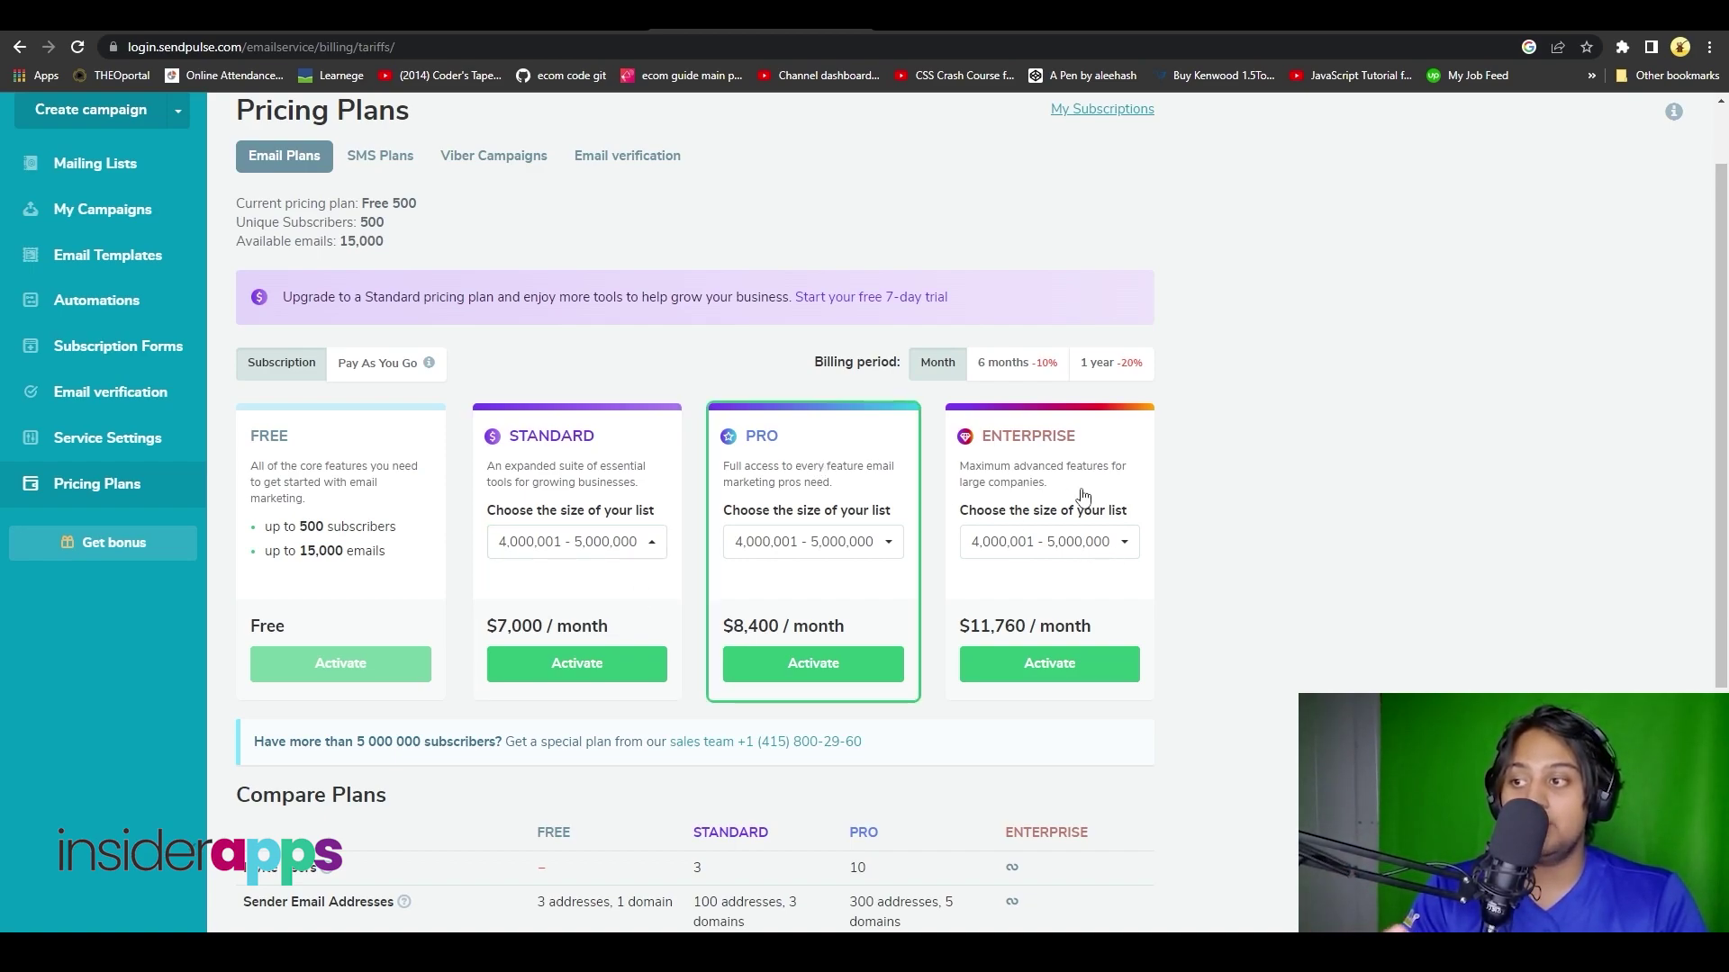
- Scroll the Pricing Plans page to review the Free, Standard, Pro and Enterprise comparison table
scroll(1169, 504, "down", 4)
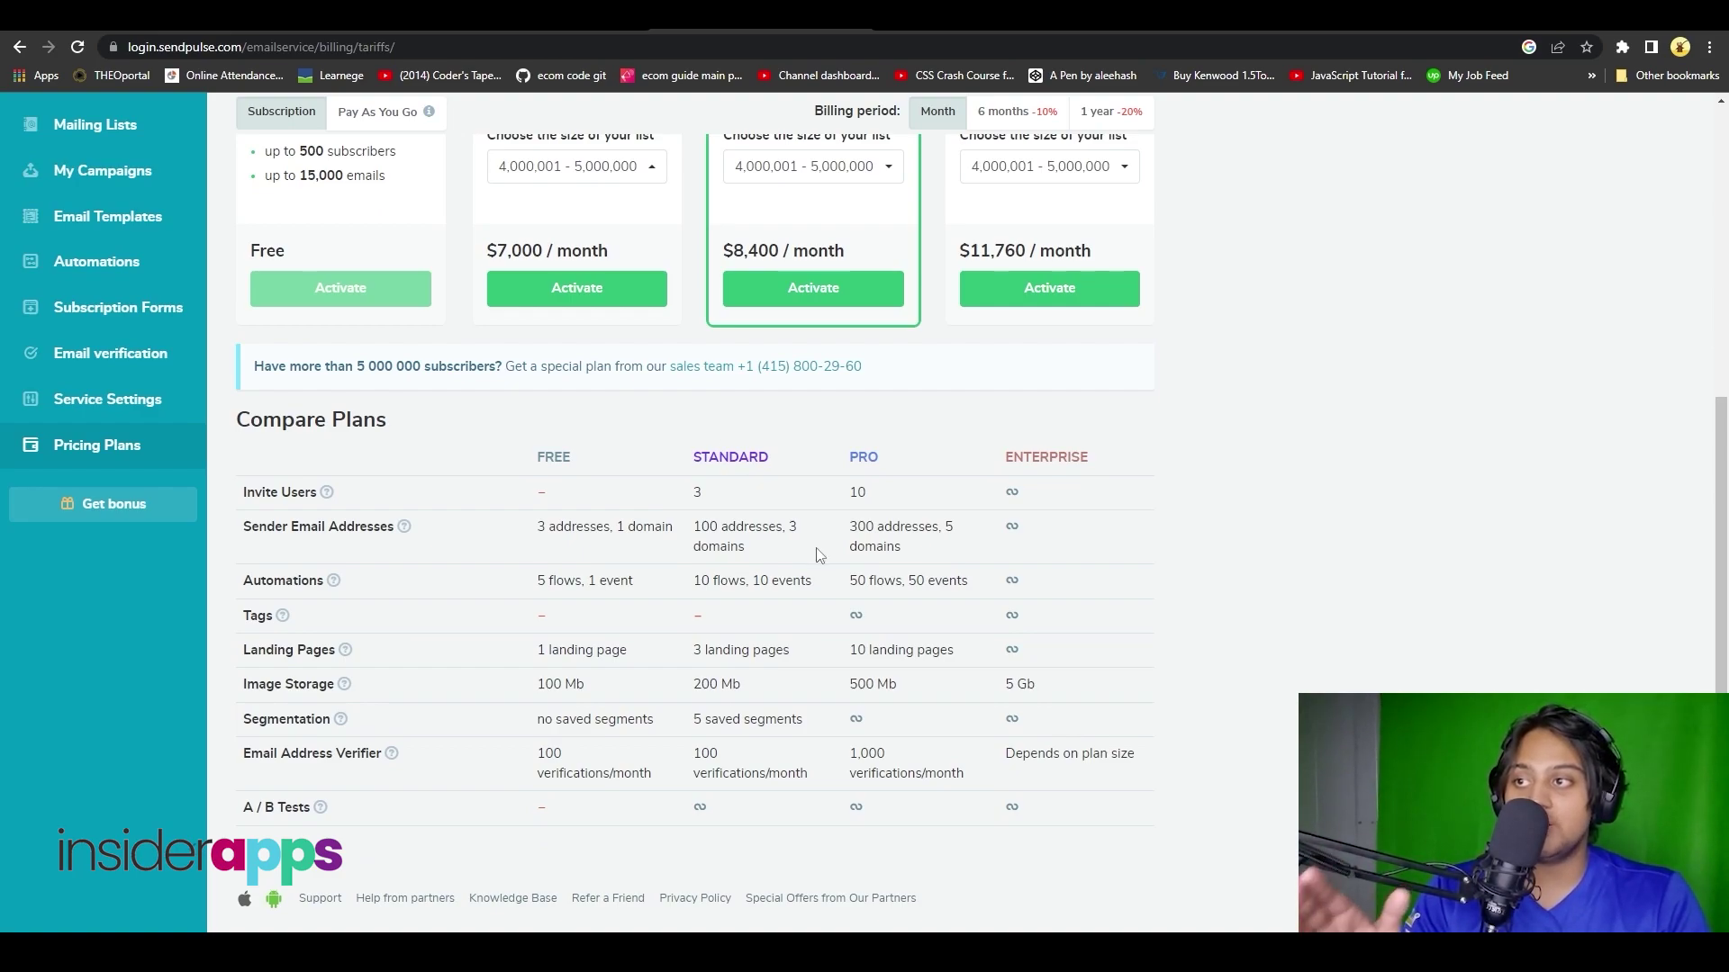
scroll(820, 555, "up", 2)
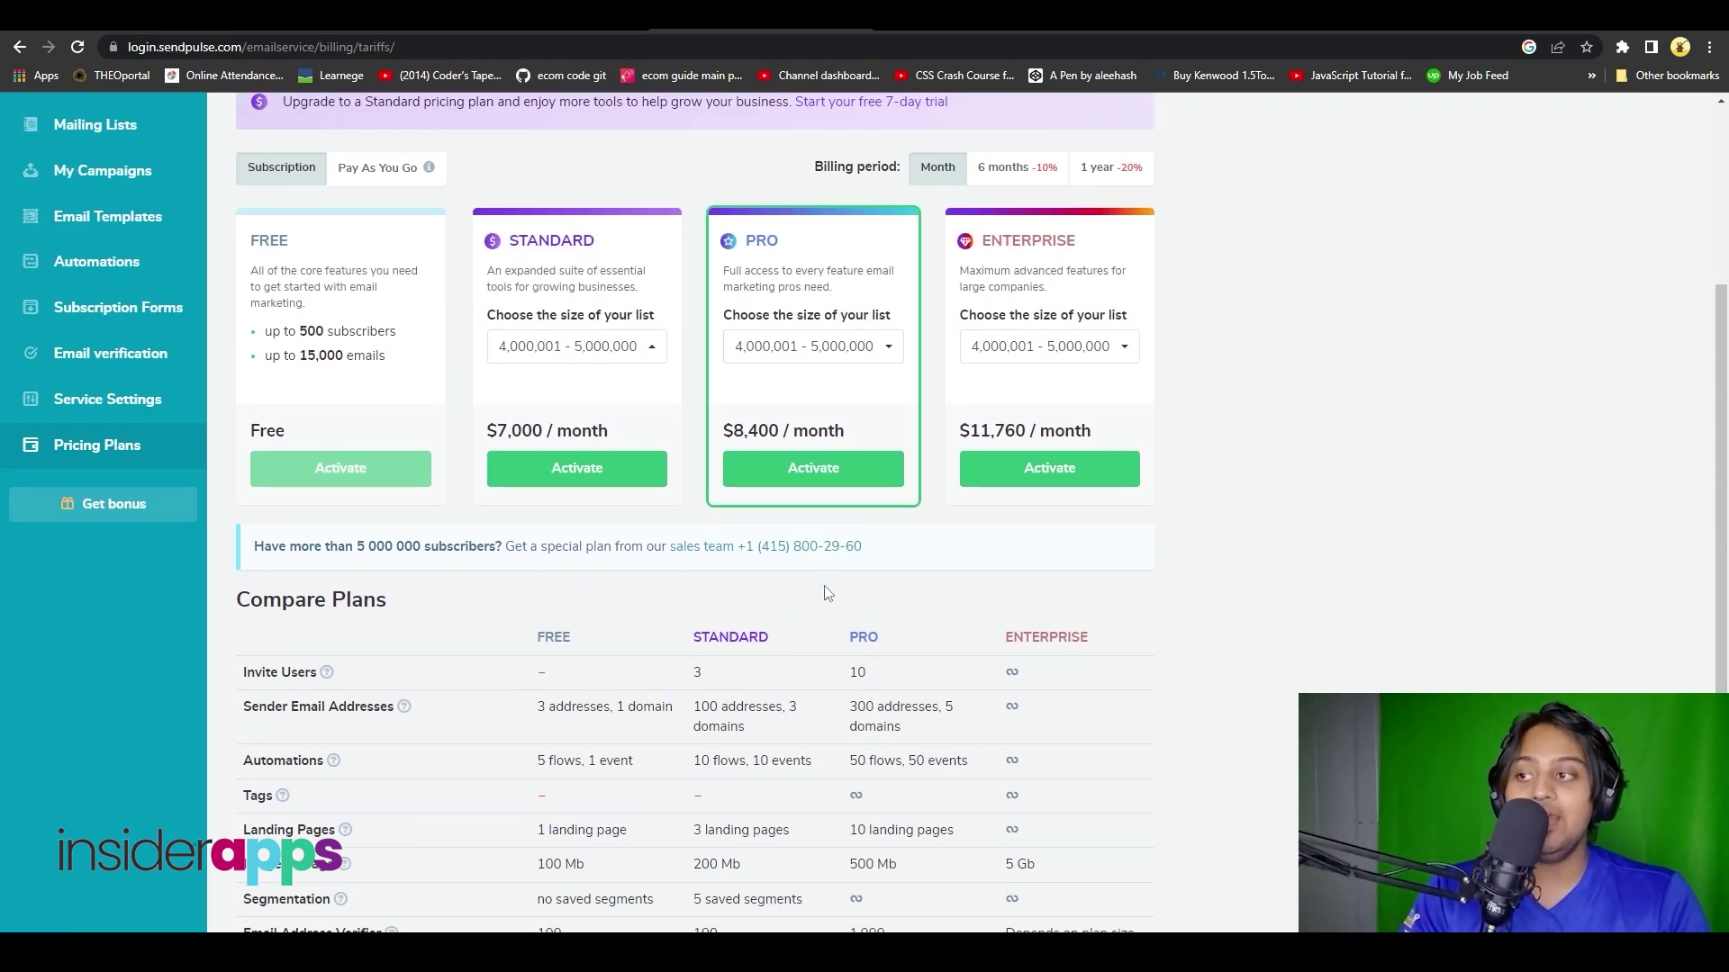
scroll(827, 594, "down", 2)
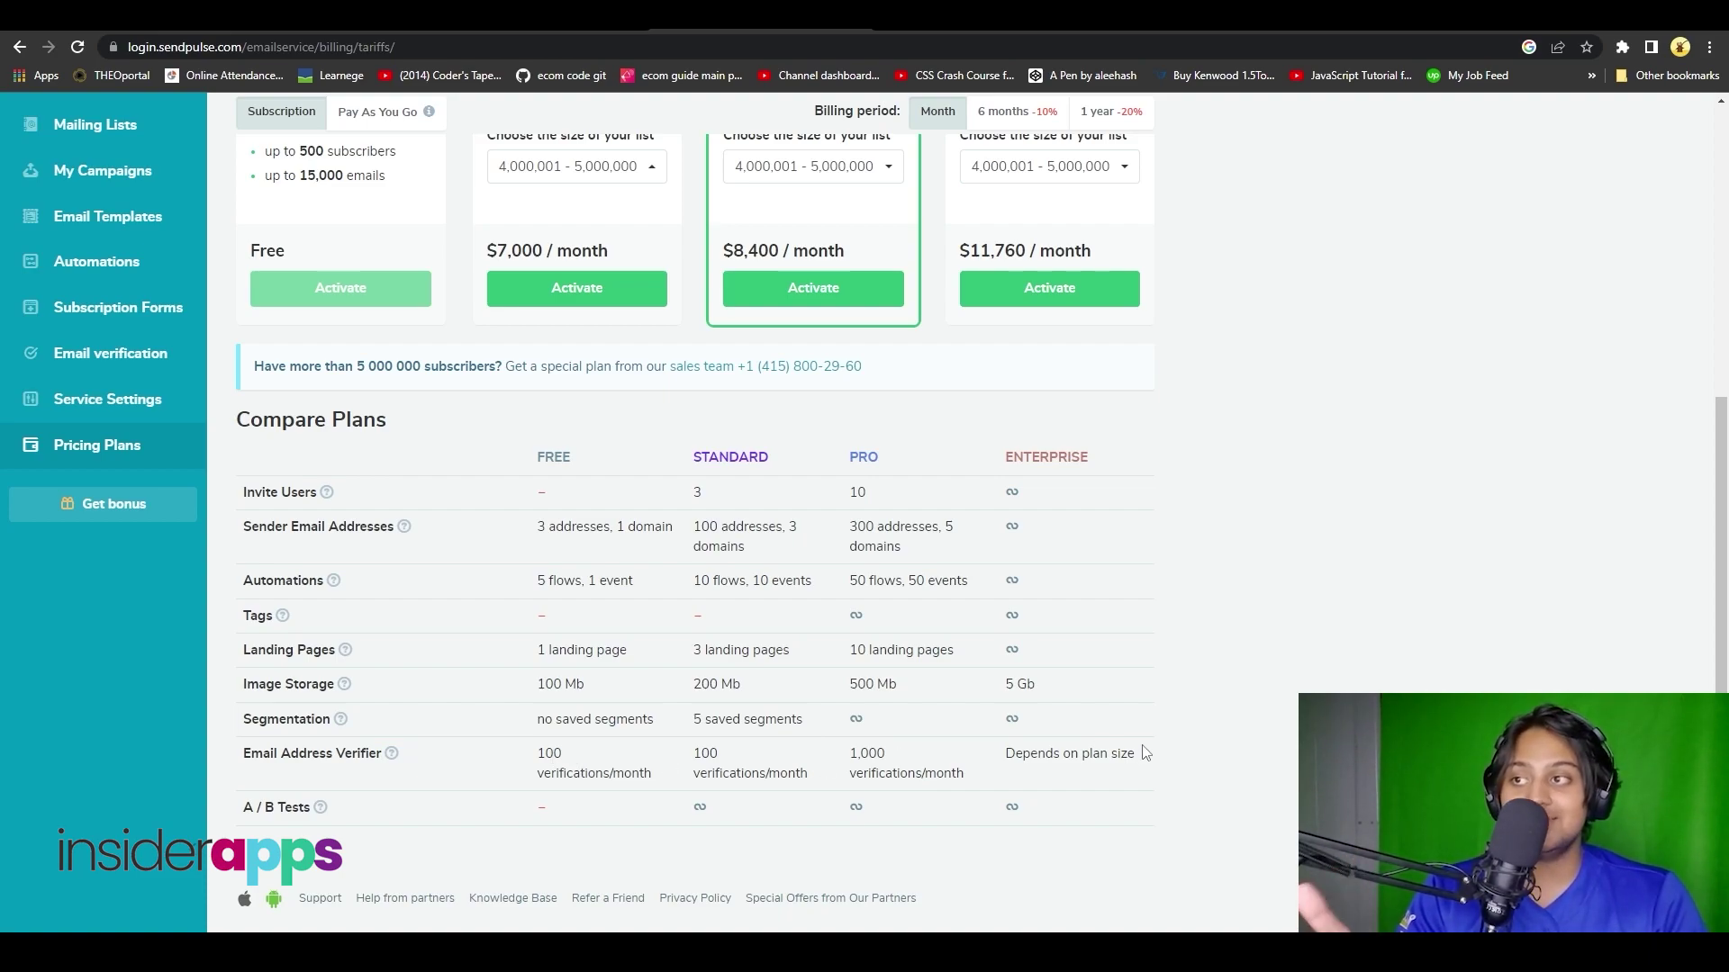
scroll(1145, 753, "up", 5)
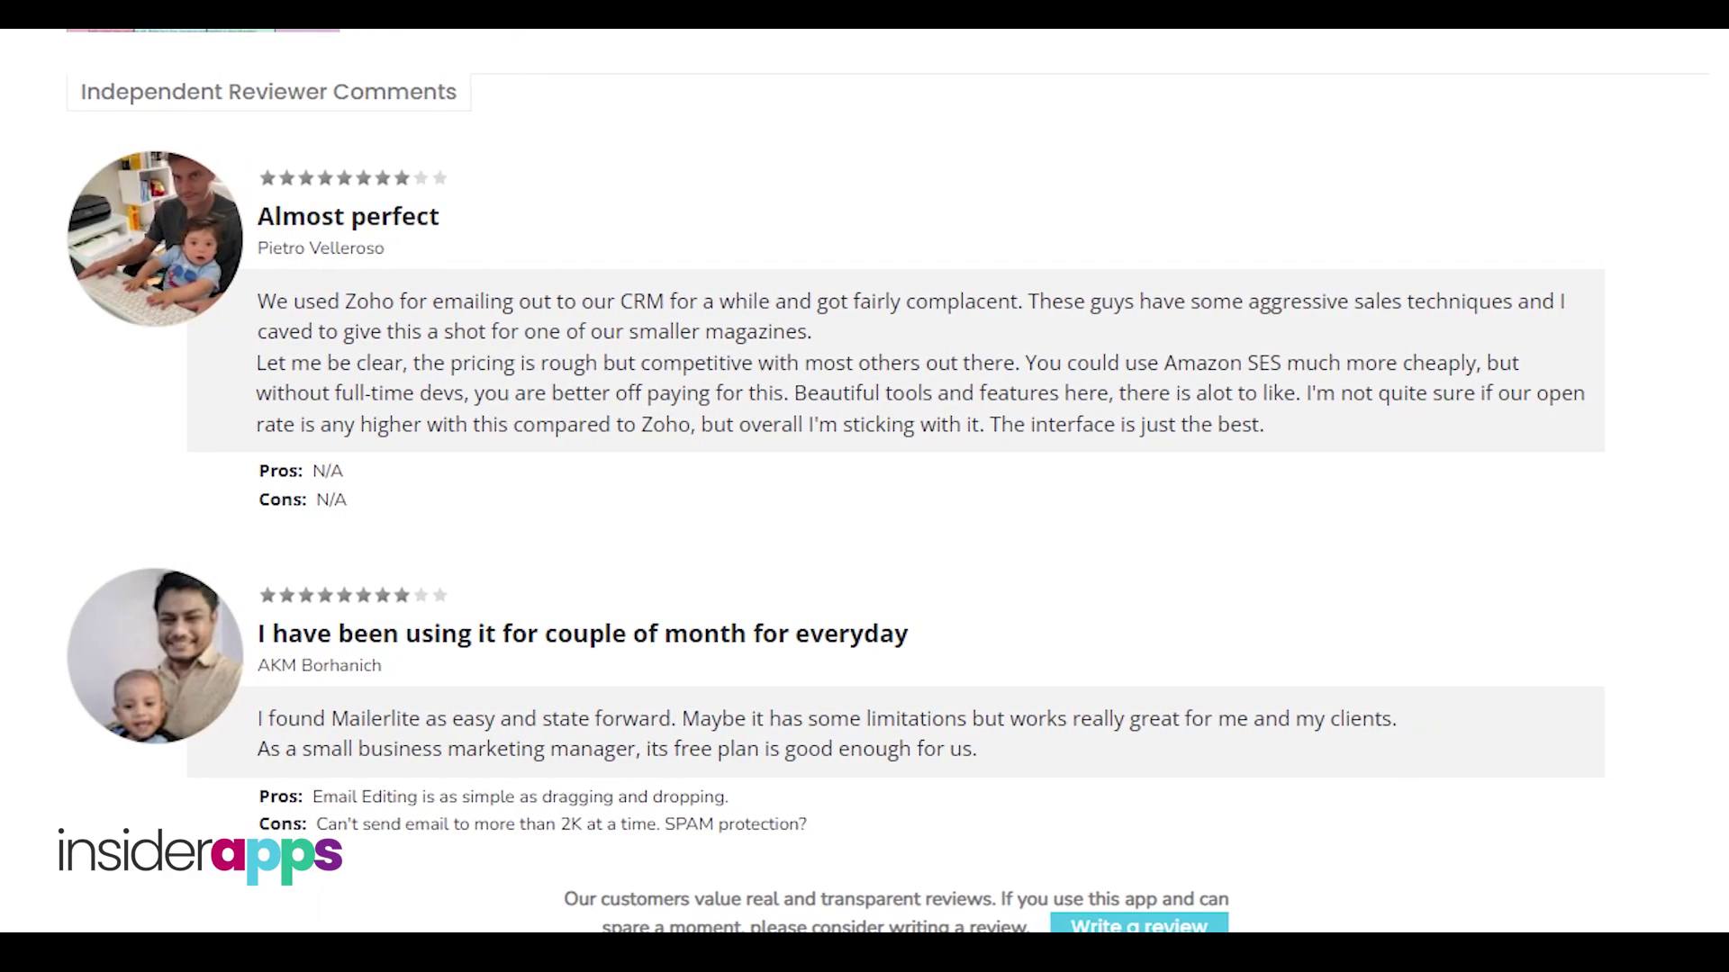
- Enter 'Video con' in the insiderapps search box and scroll past Sitniks, HomeMoney and Keyapp.top
type("Video con")
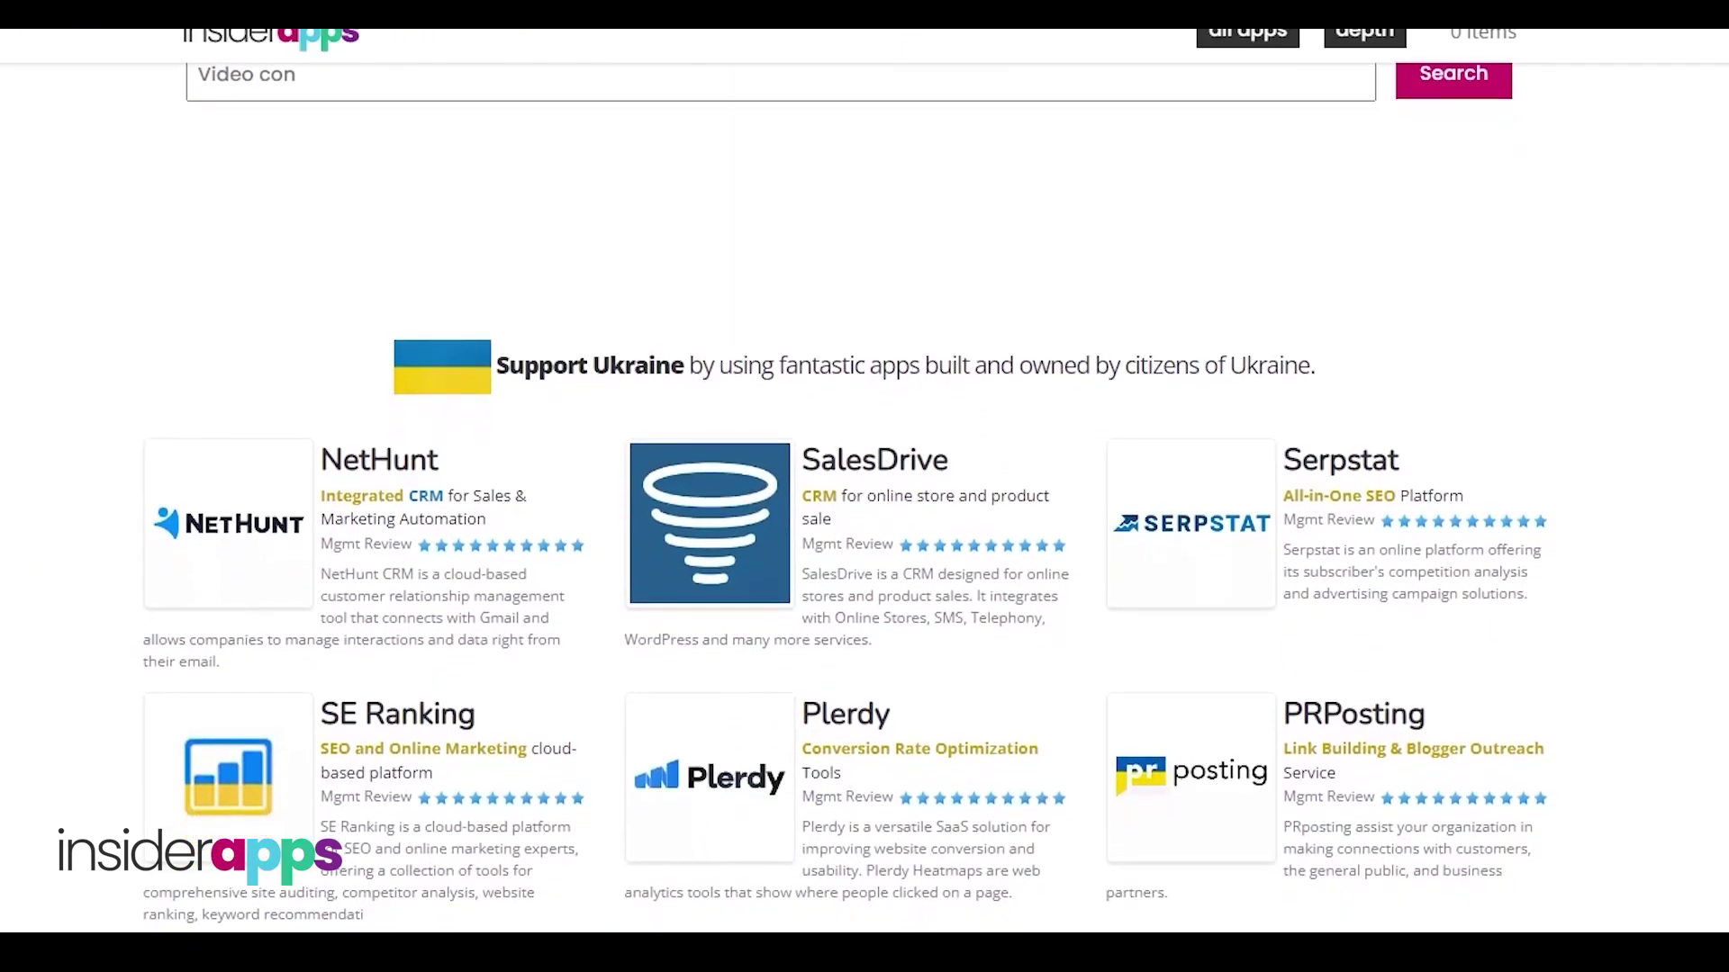
scroll(865, 495, "down", 1)
scroll(865, 495, "down", 2)
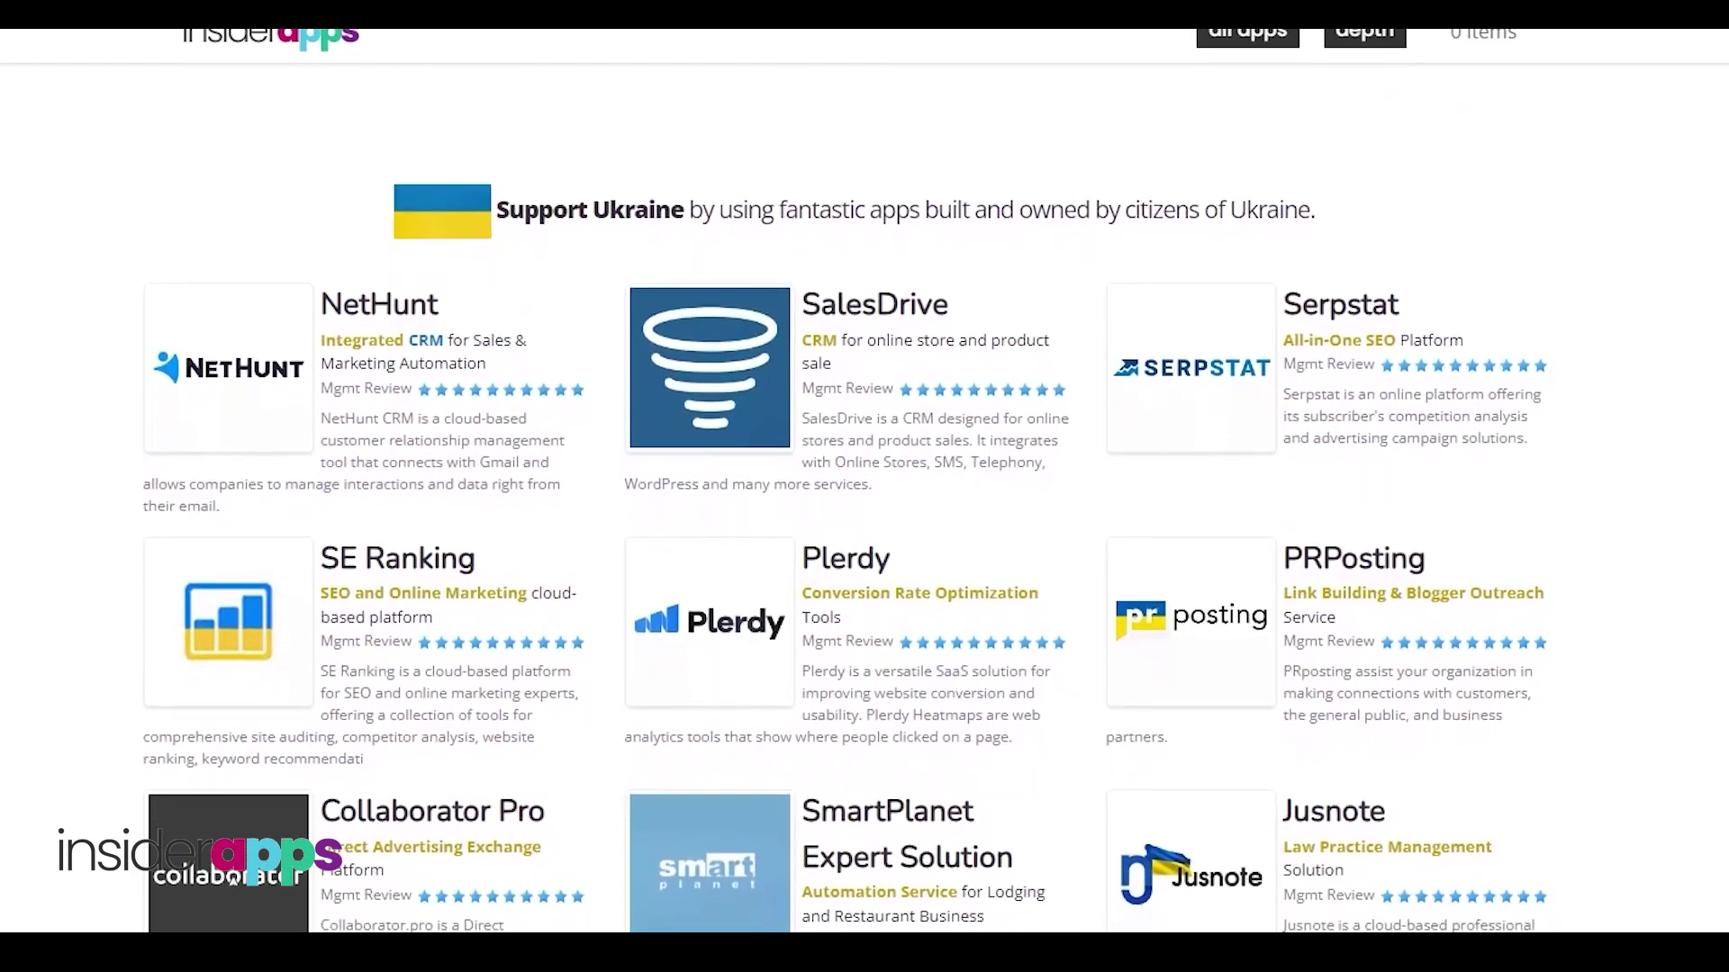
scroll(865, 495, "down", 2)
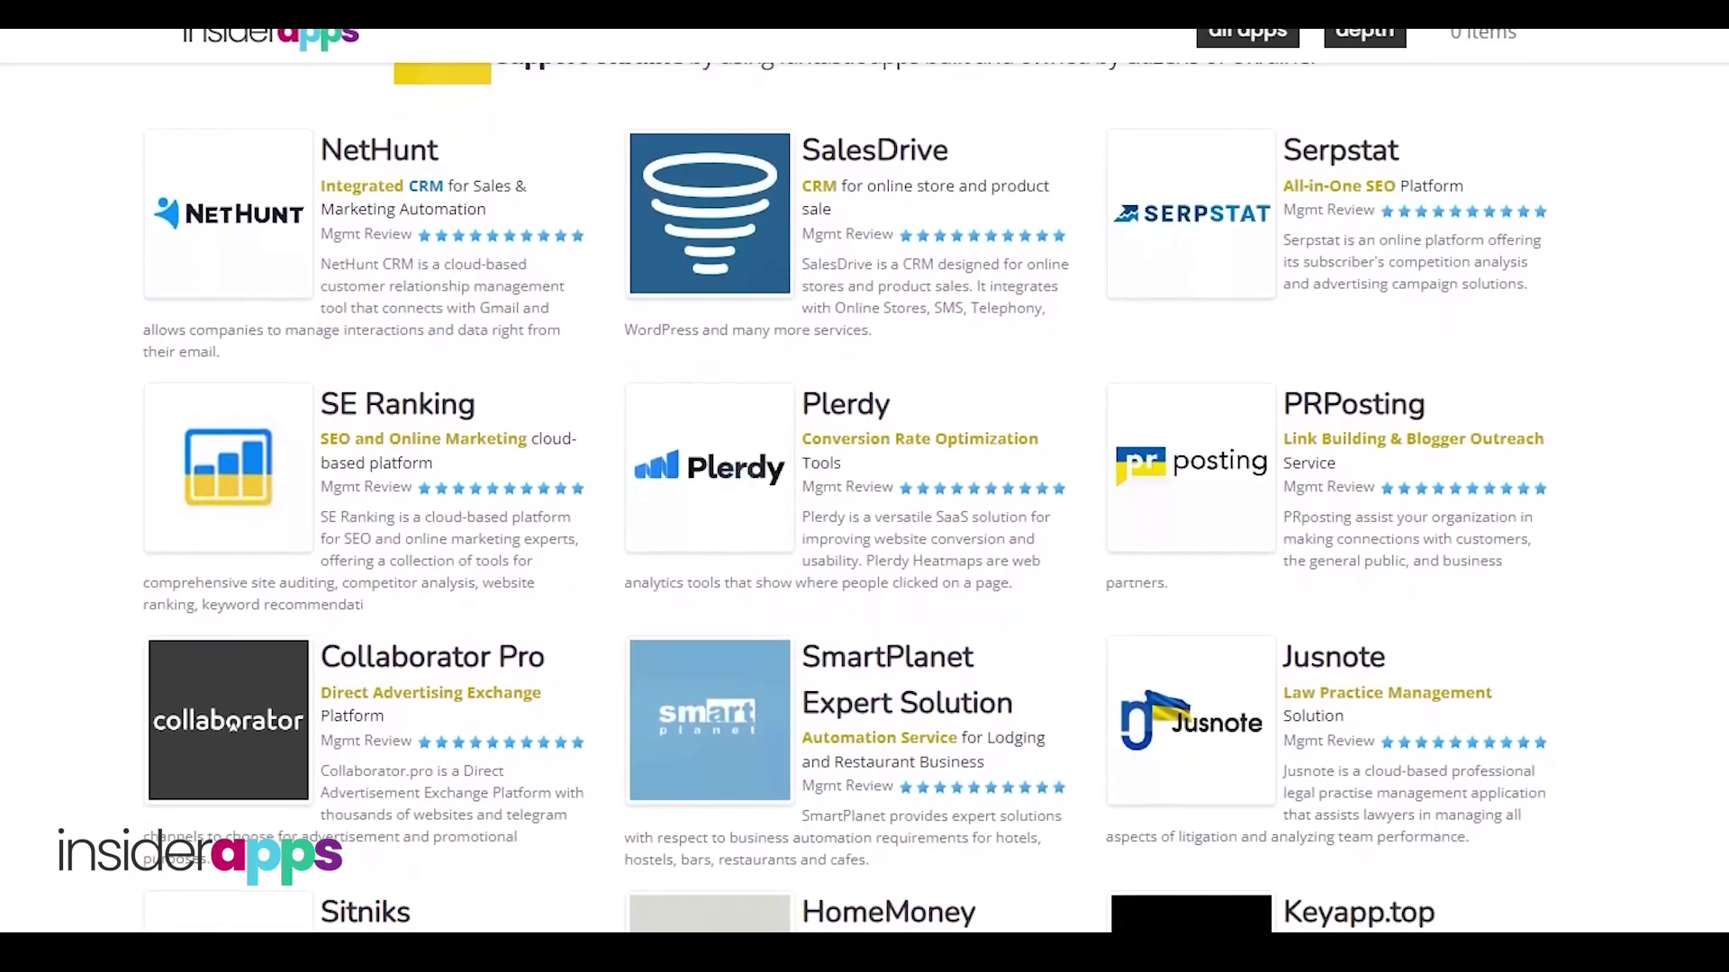
scroll(864, 496, "down", 2)
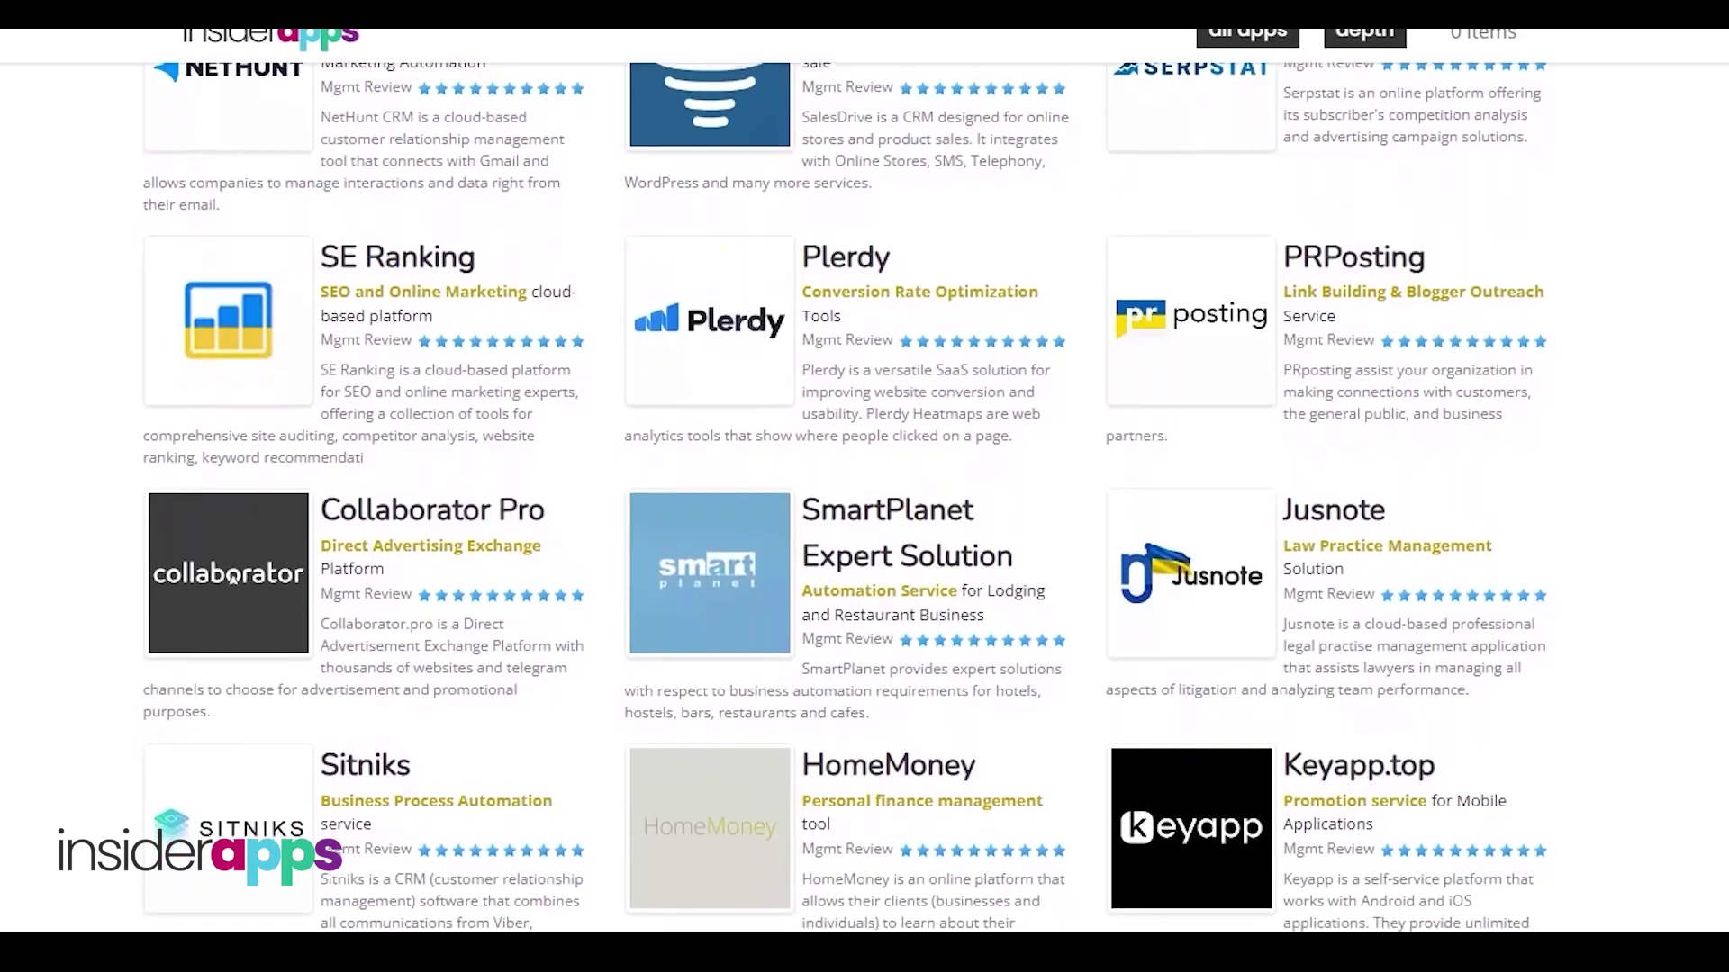
scroll(865, 495, "down", 2)
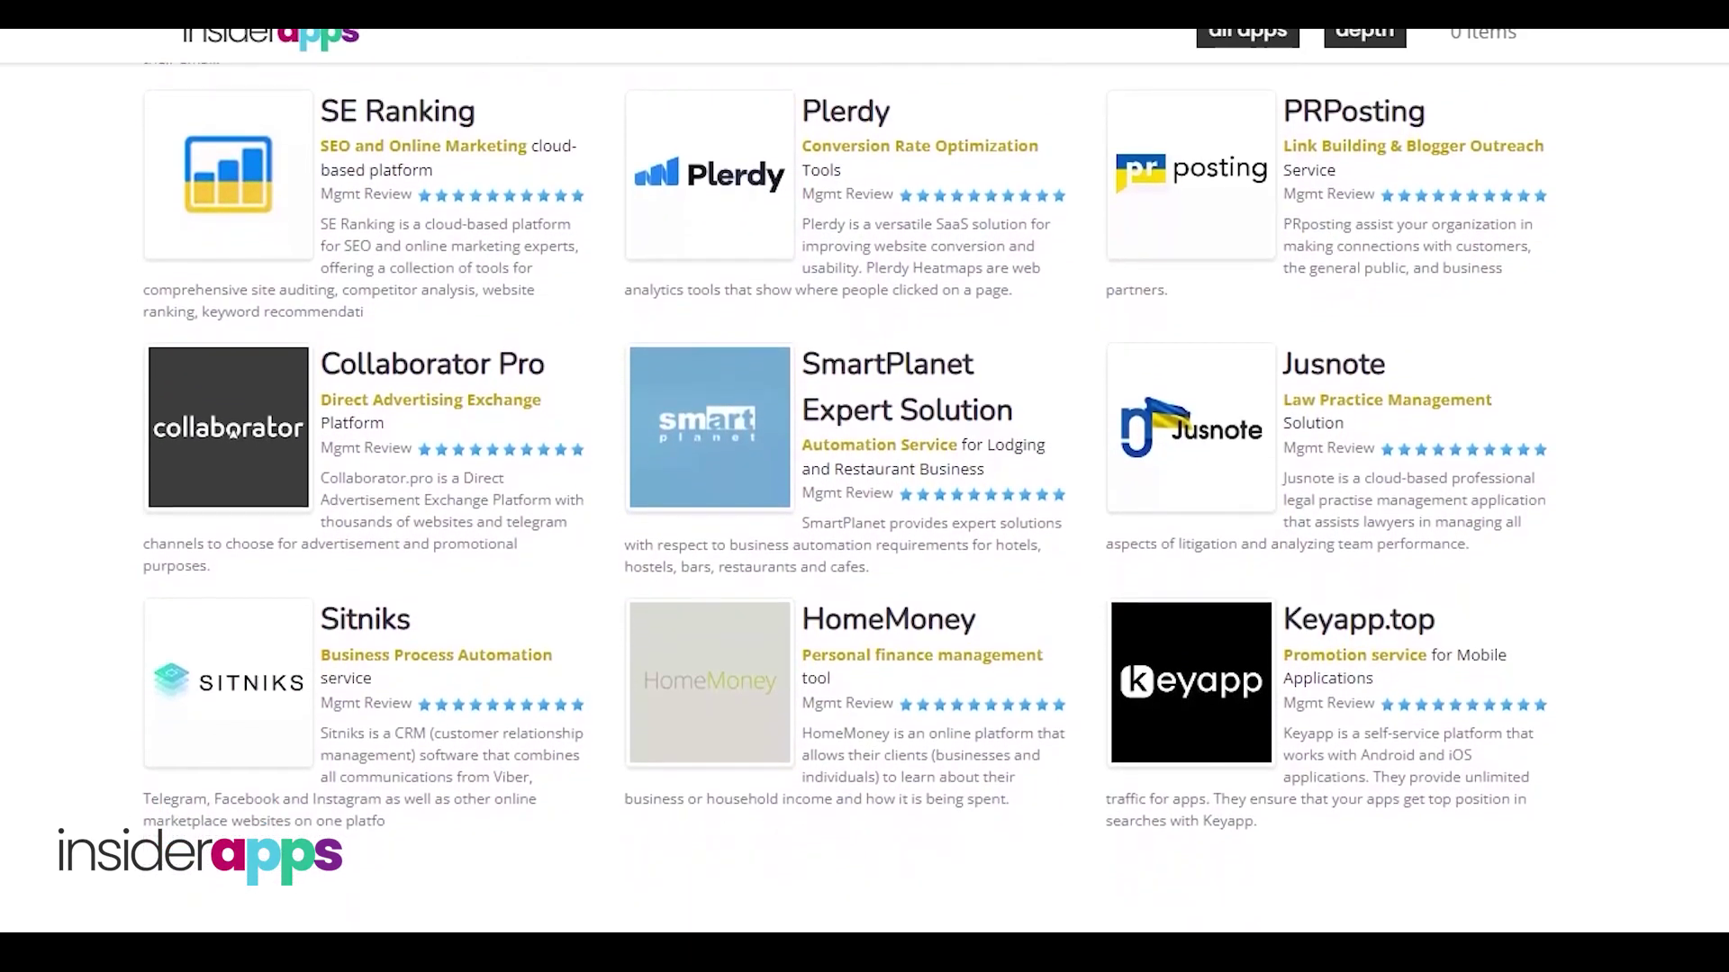